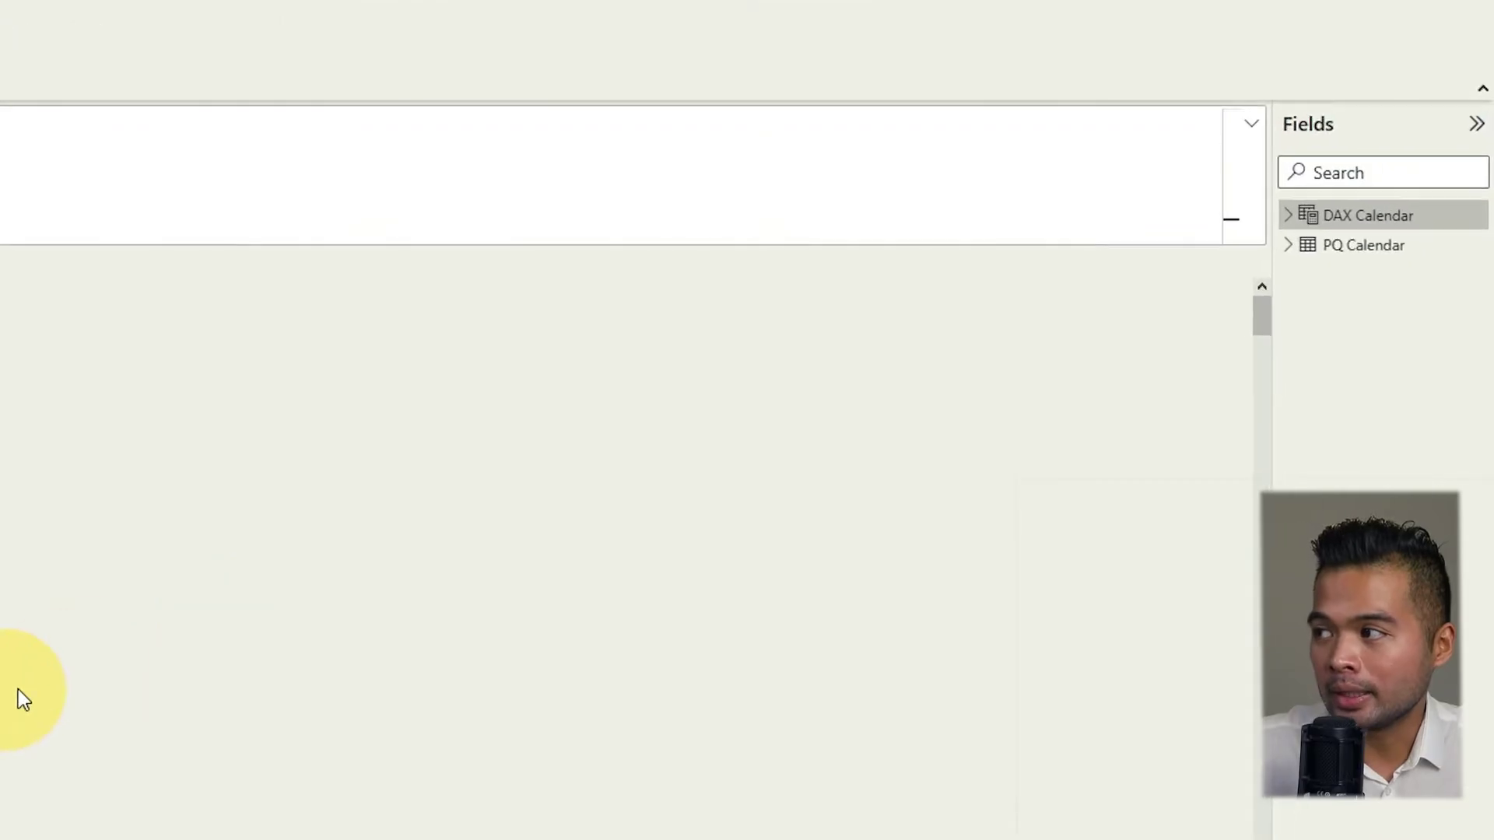
# Sort the PQ Calendar table by Date descending and widen the Date column to show full dates.
pyautogui.moveTo(1323, 239)
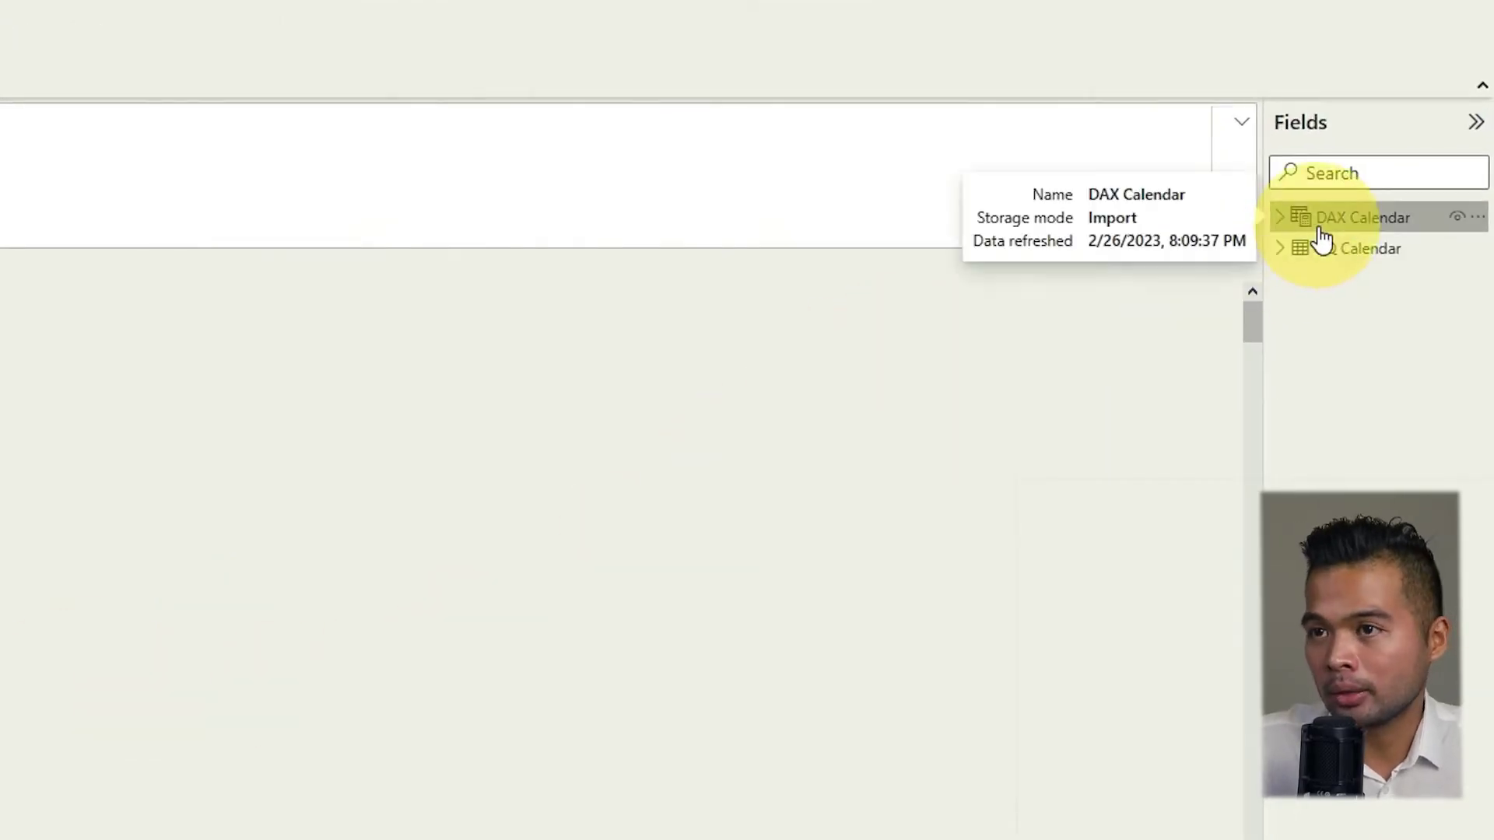
pyautogui.click(1335, 251)
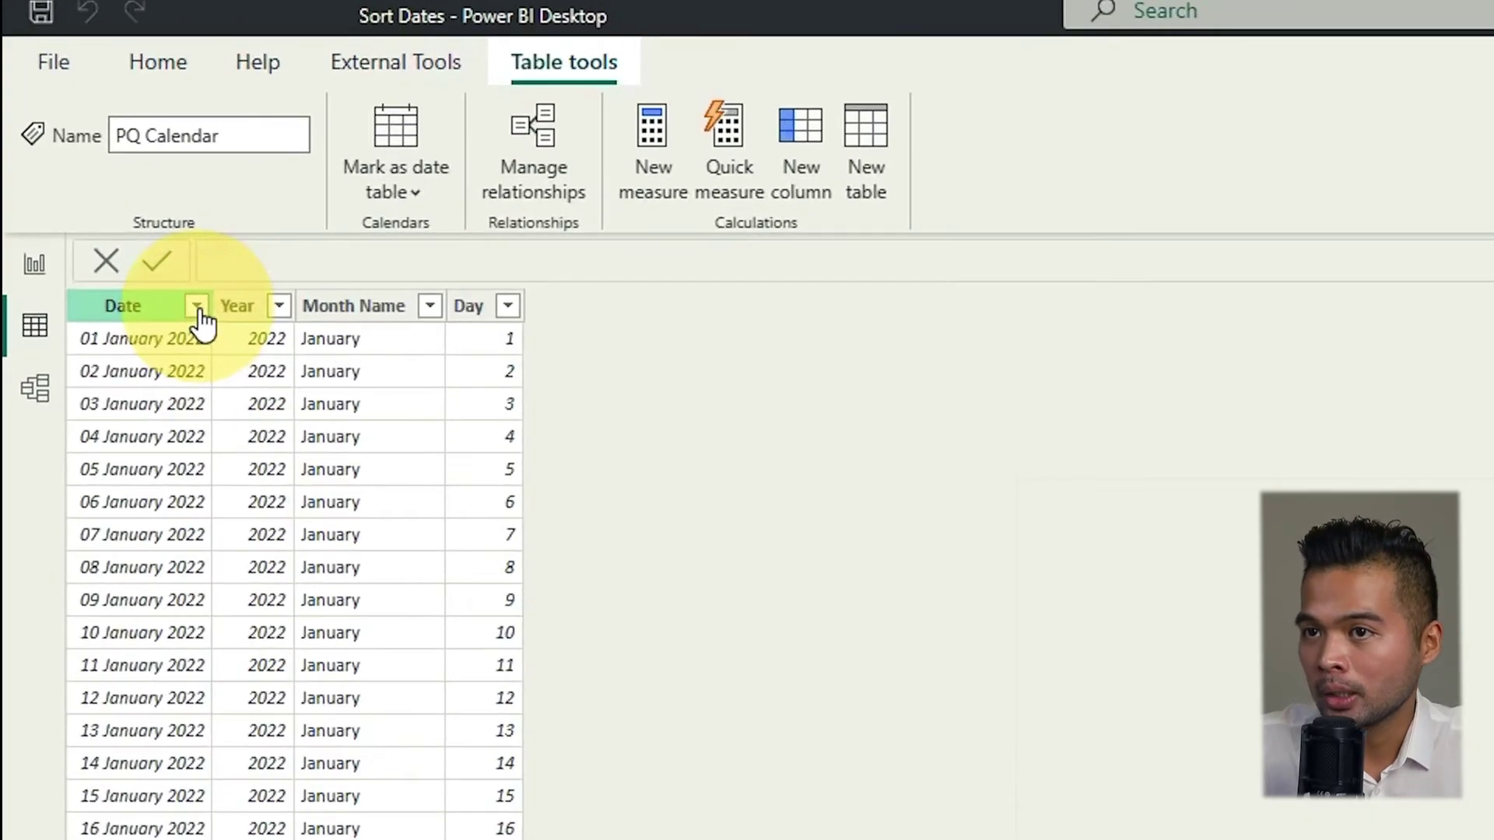
pyautogui.click(197, 307)
pyautogui.click(293, 377)
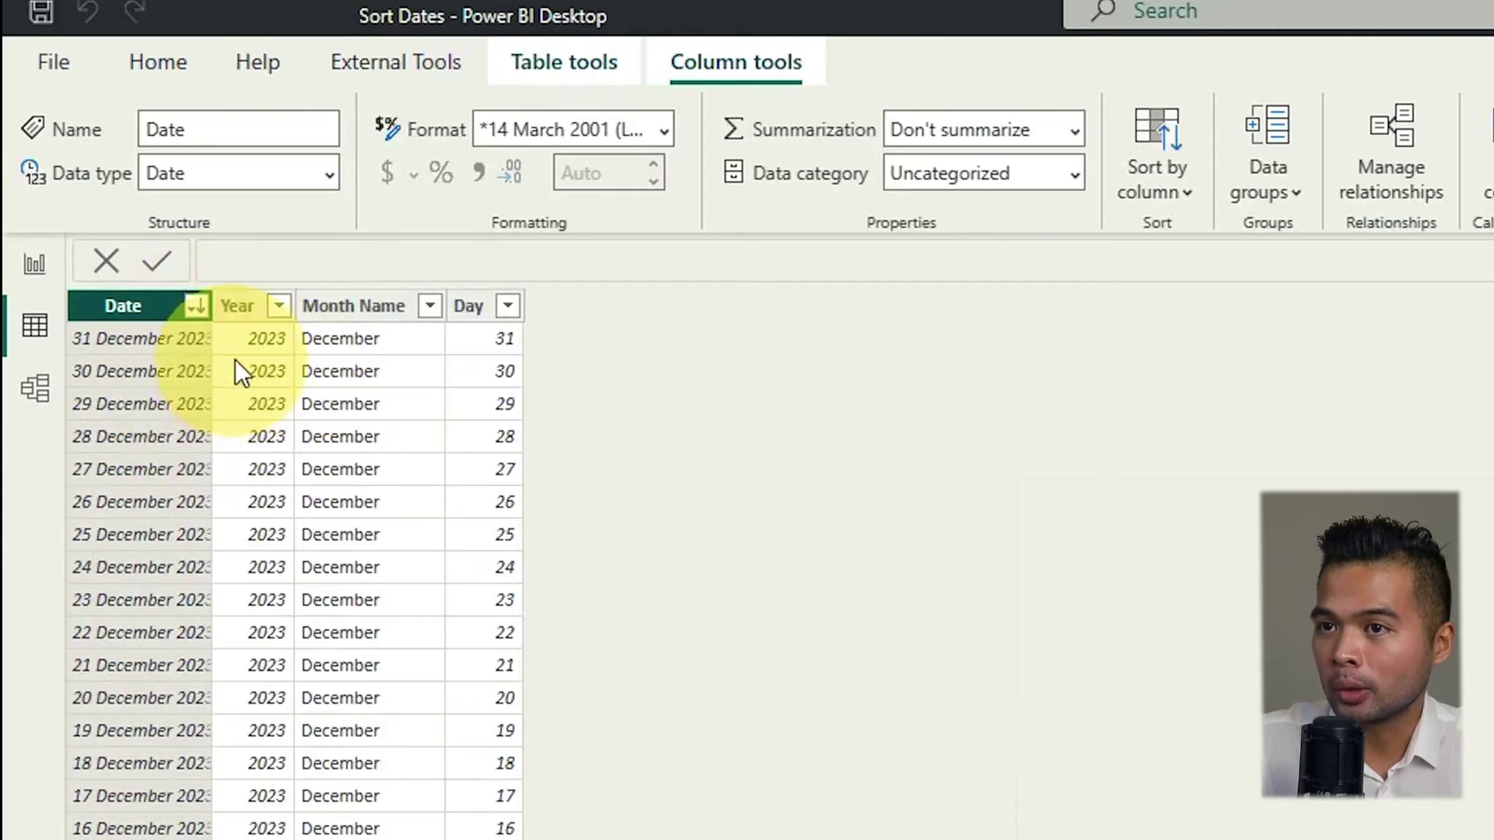
pyautogui.moveTo(219, 302); pyautogui.dragTo(235, 302)
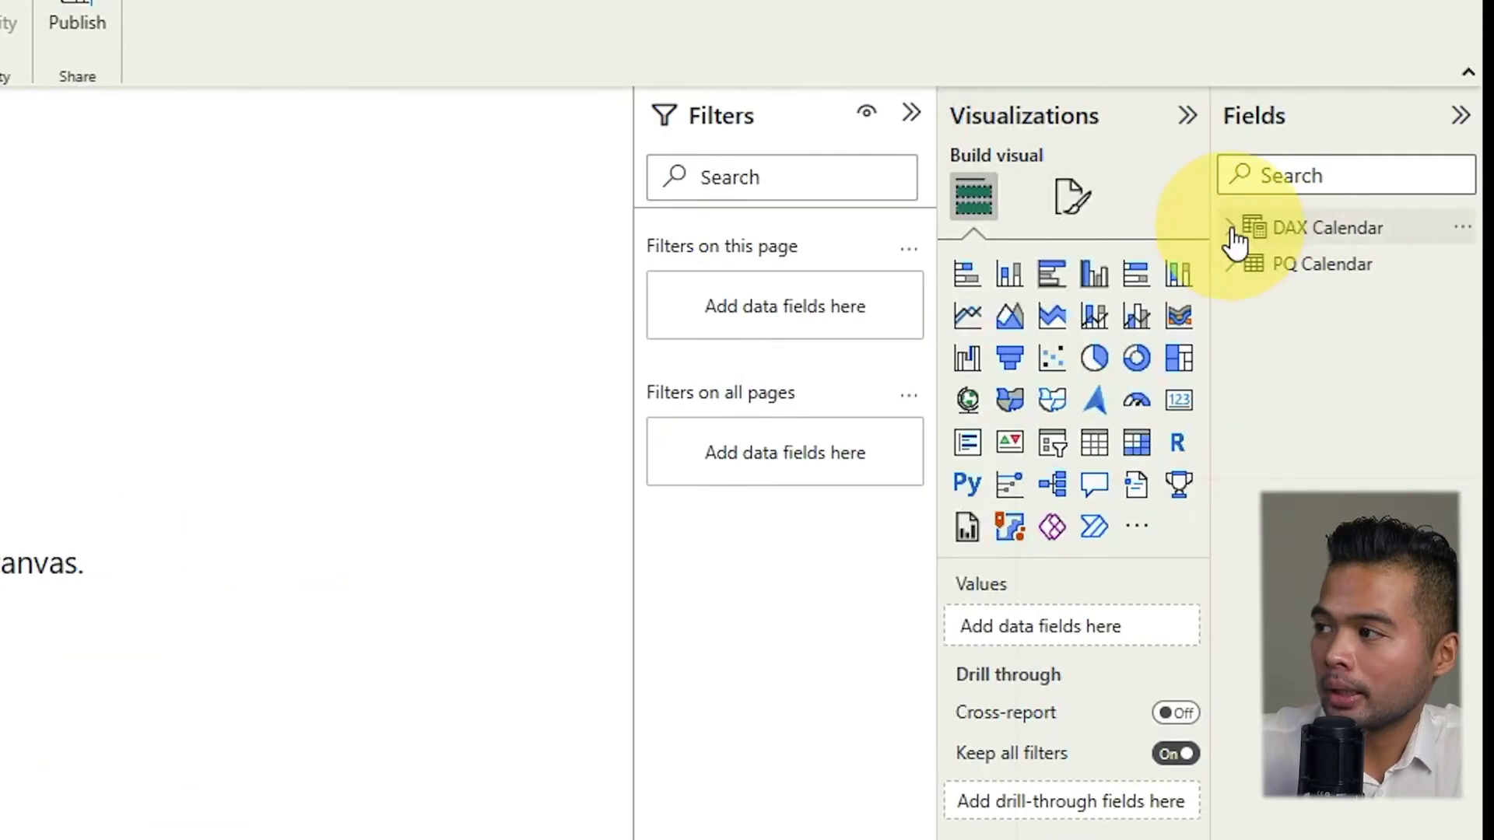
pyautogui.click(1231, 229)
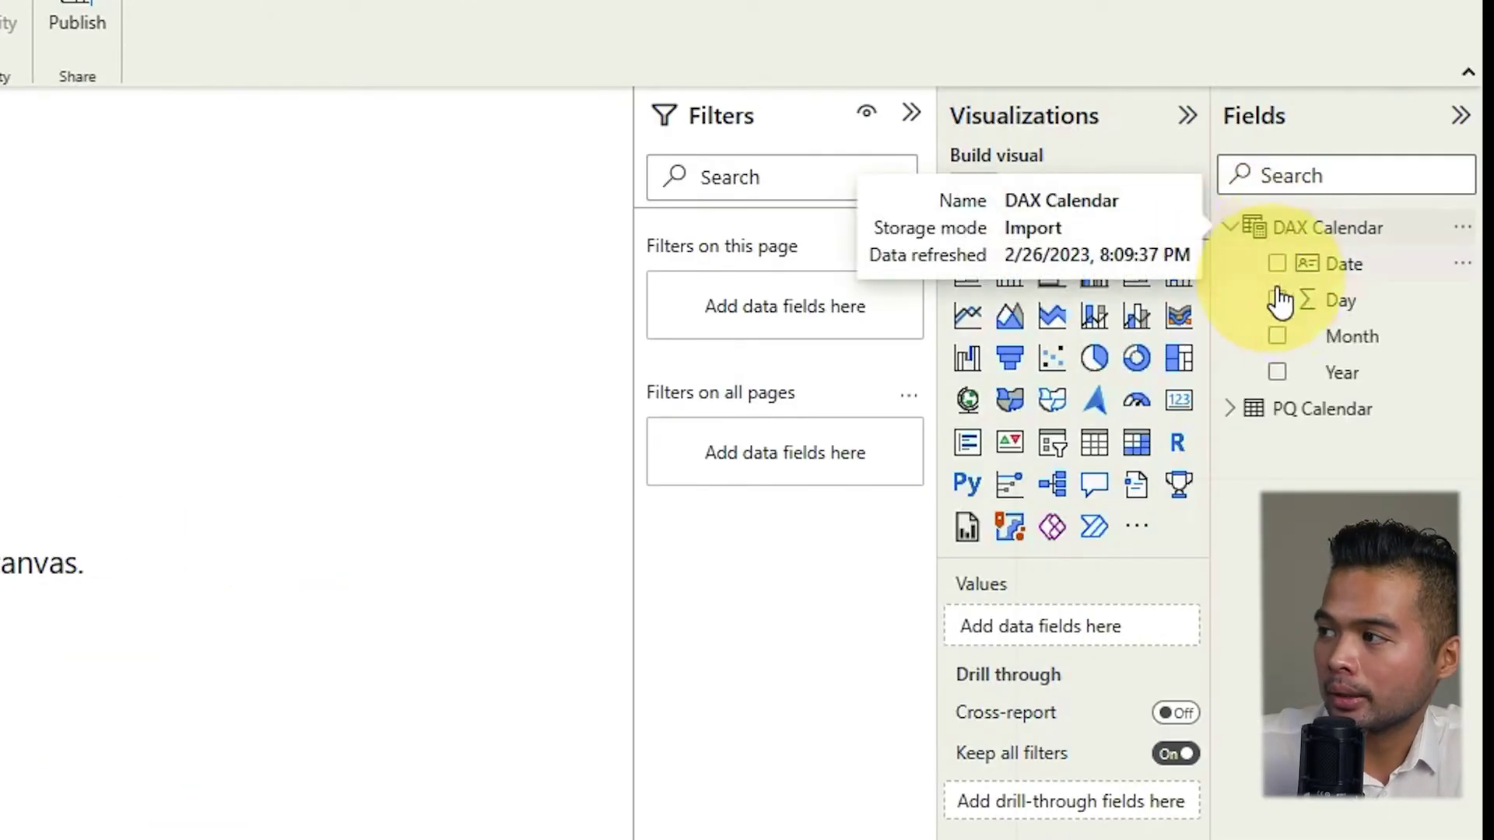
pyautogui.moveTo(1318, 266); pyautogui.dragTo(404, 317)
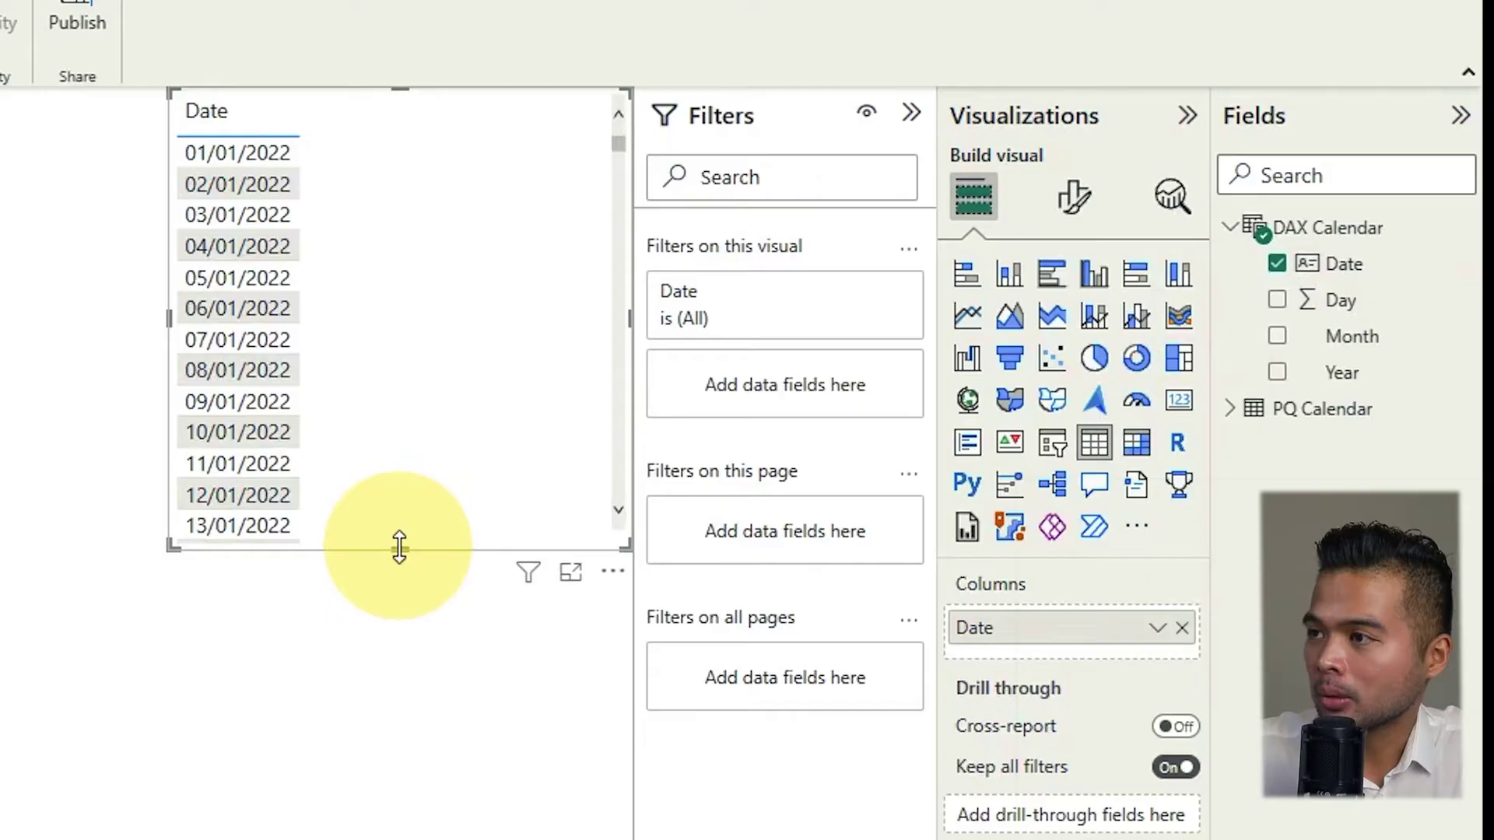
pyautogui.moveTo(400, 548); pyautogui.dragTo(358, 837)
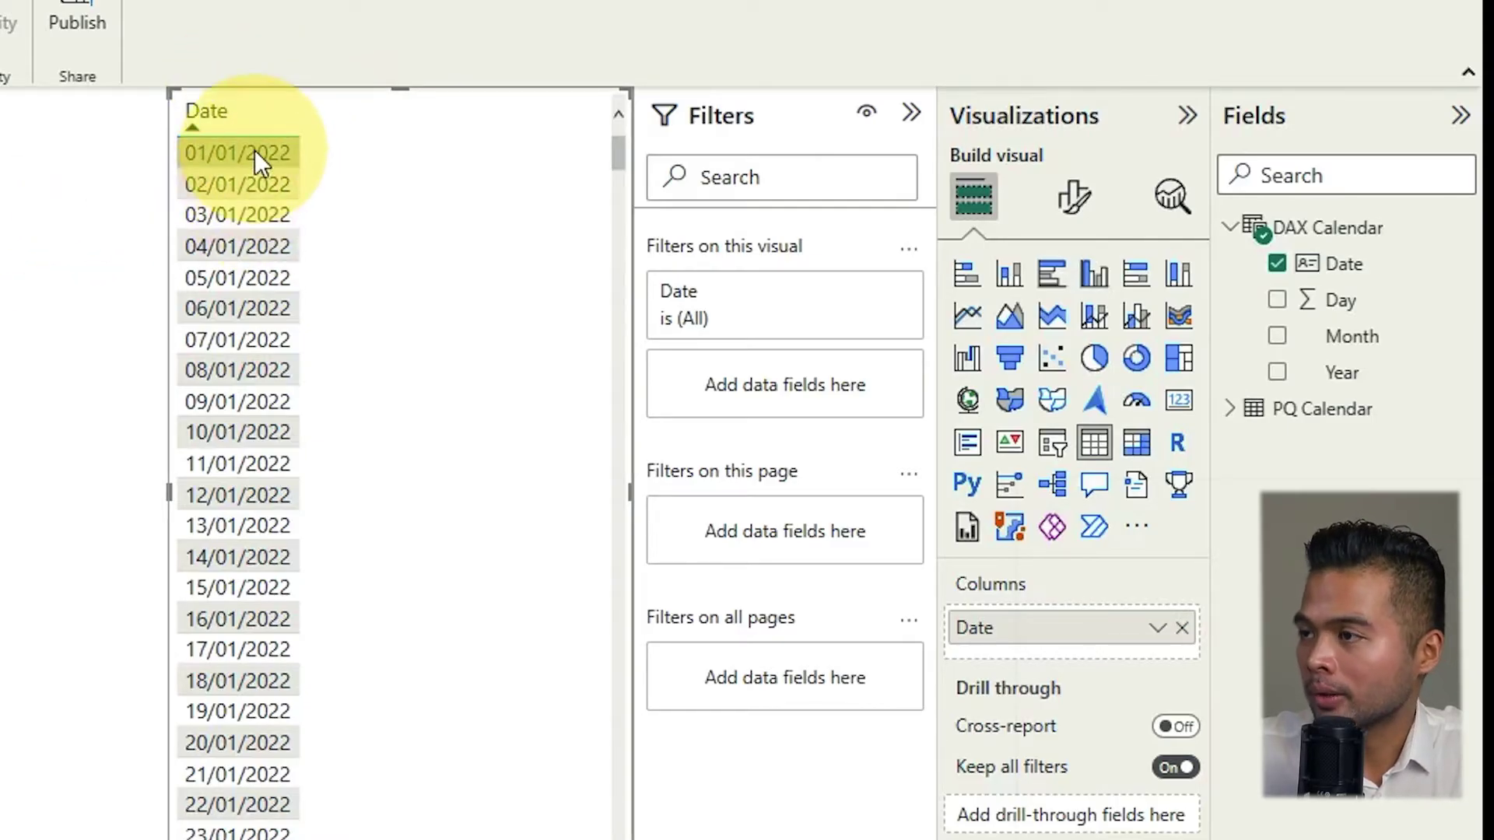
pyautogui.click(263, 122)
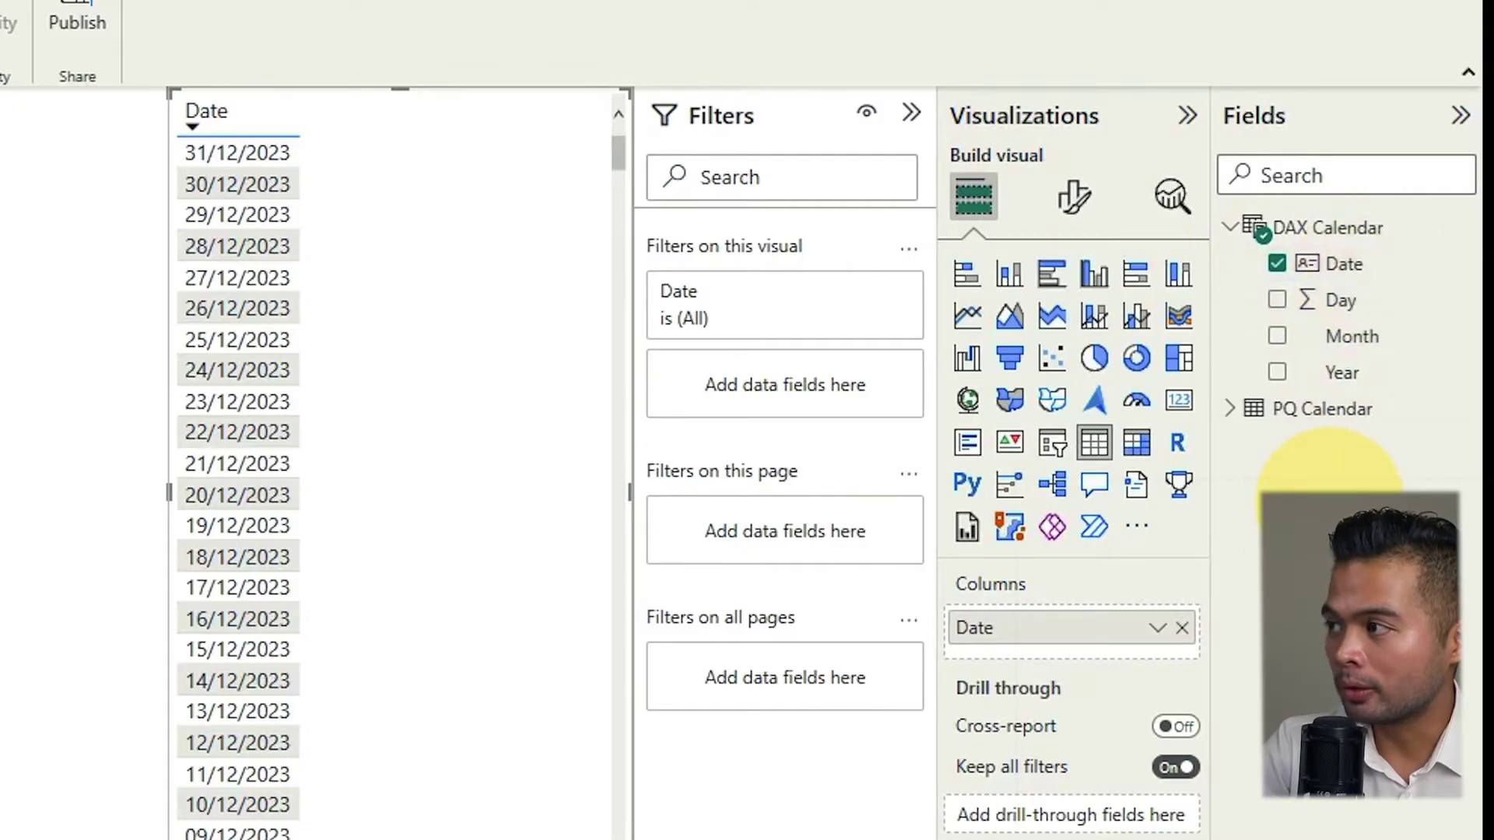
pyautogui.click(1338, 267)
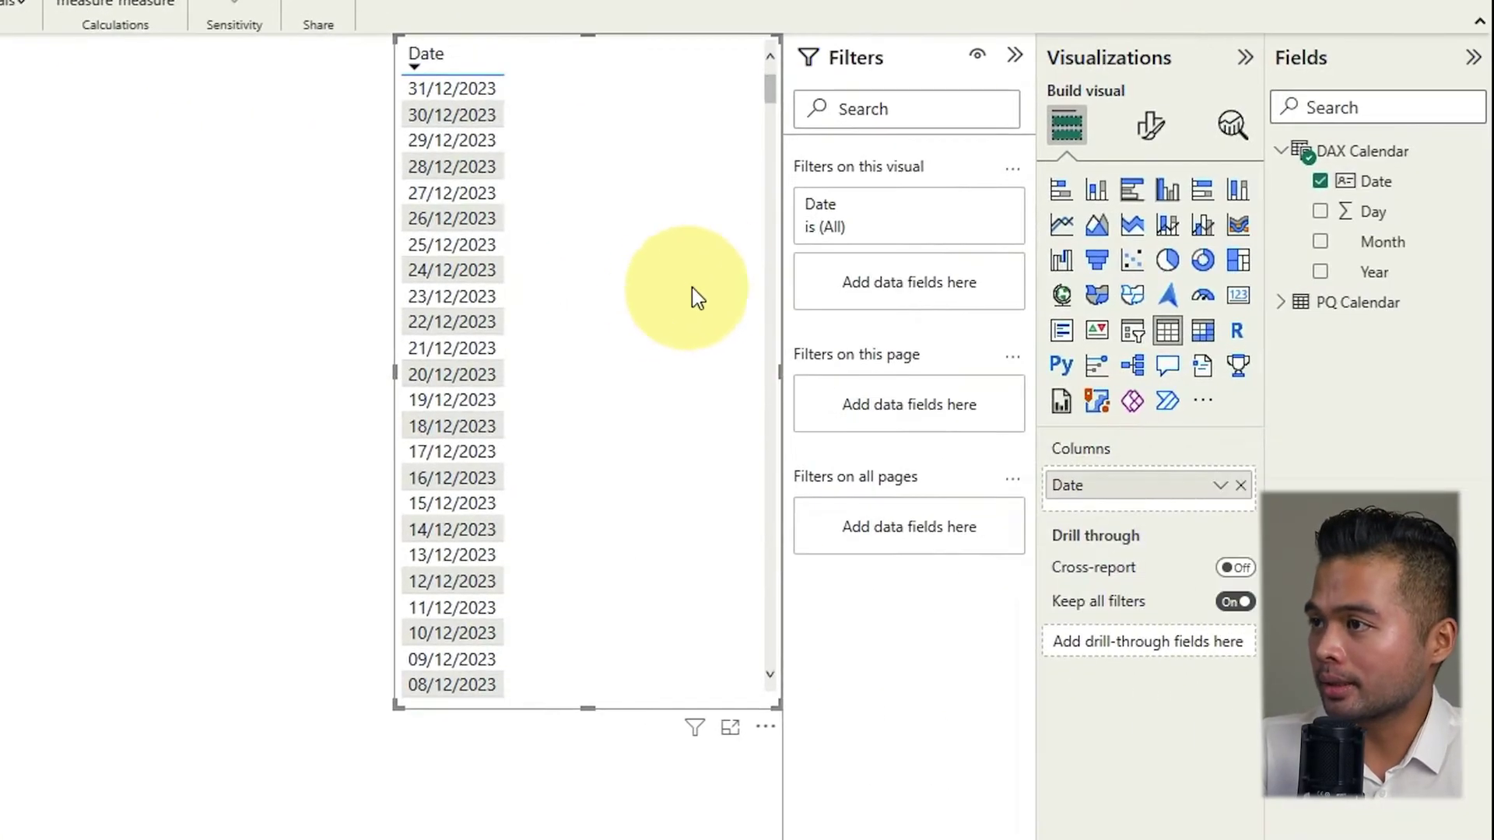
pyautogui.press('Delete')
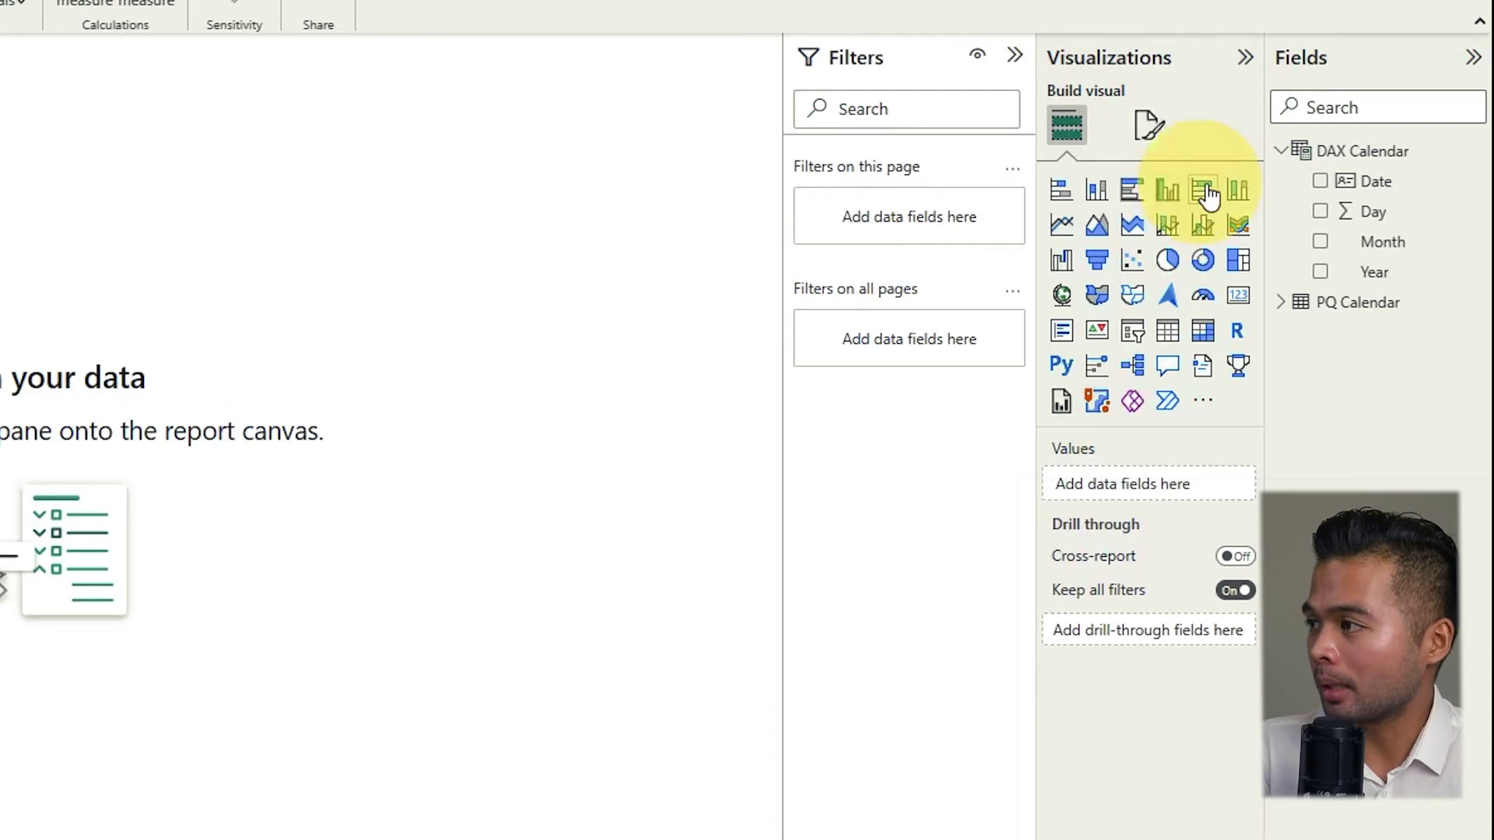
pyautogui.moveTo(1376, 274); pyautogui.dragTo(655, 194)
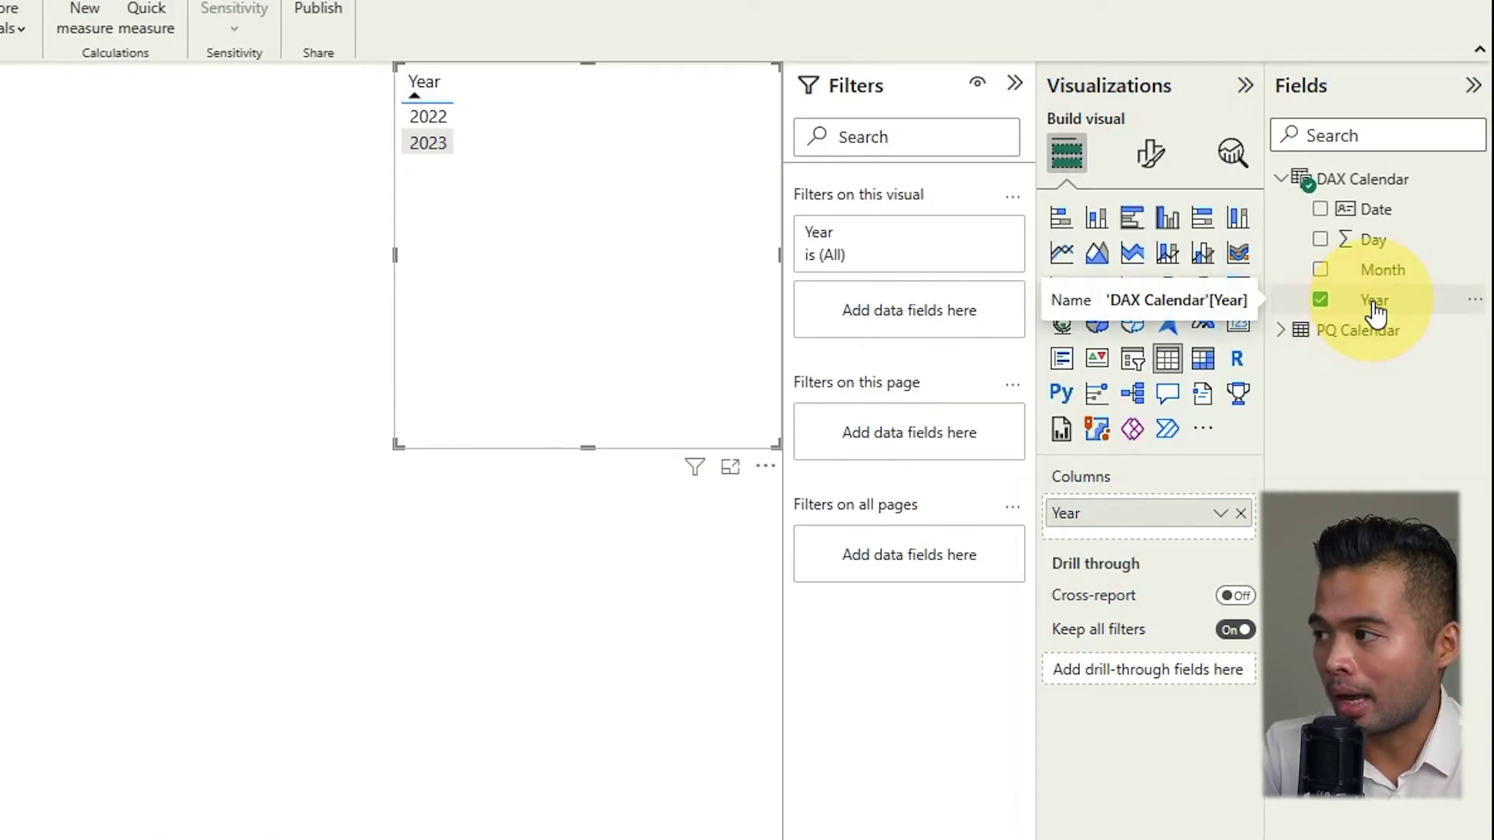
pyautogui.click(1374, 305)
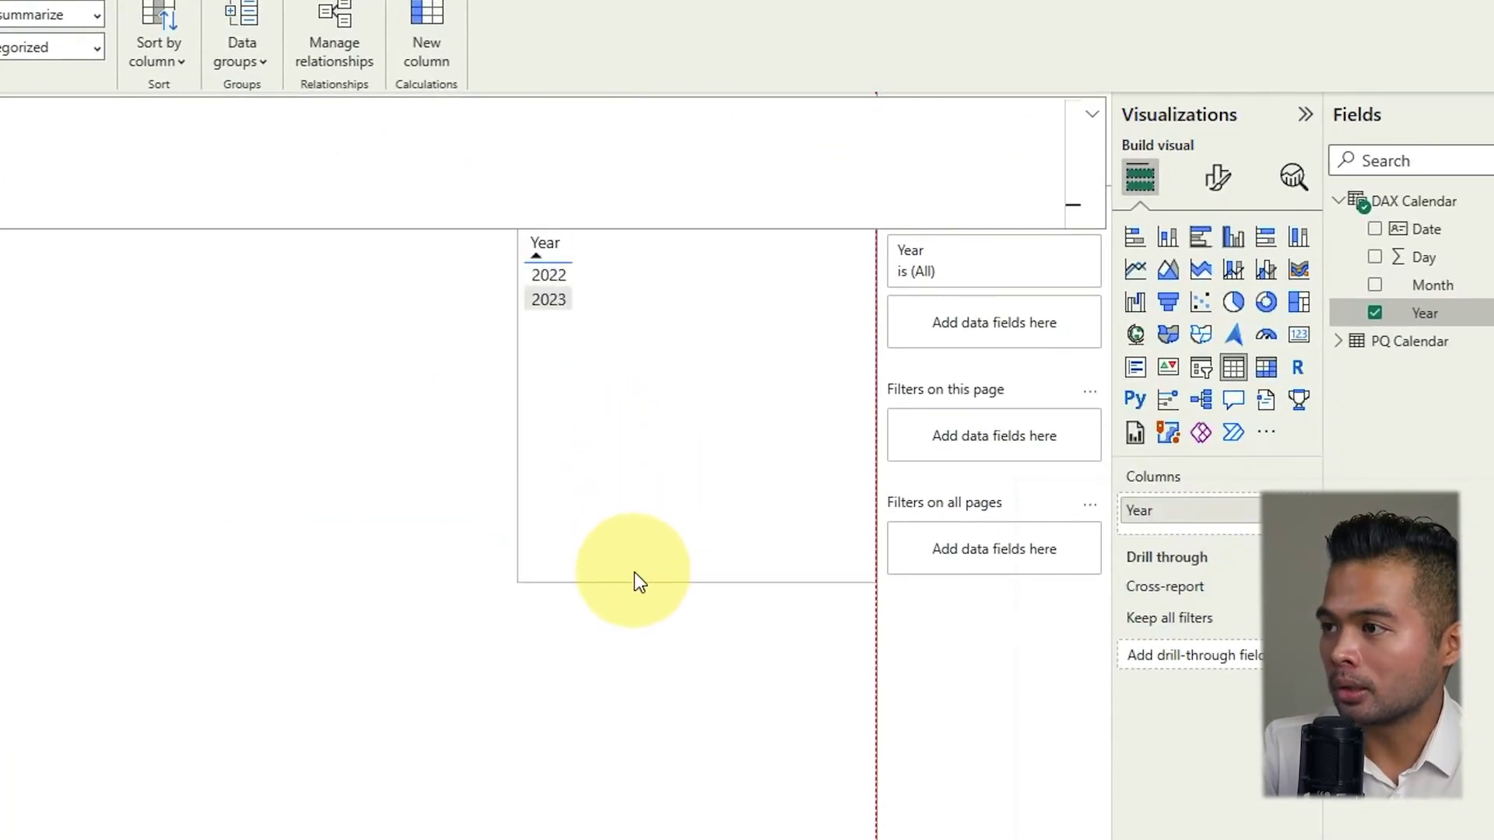
pyautogui.click(633, 573)
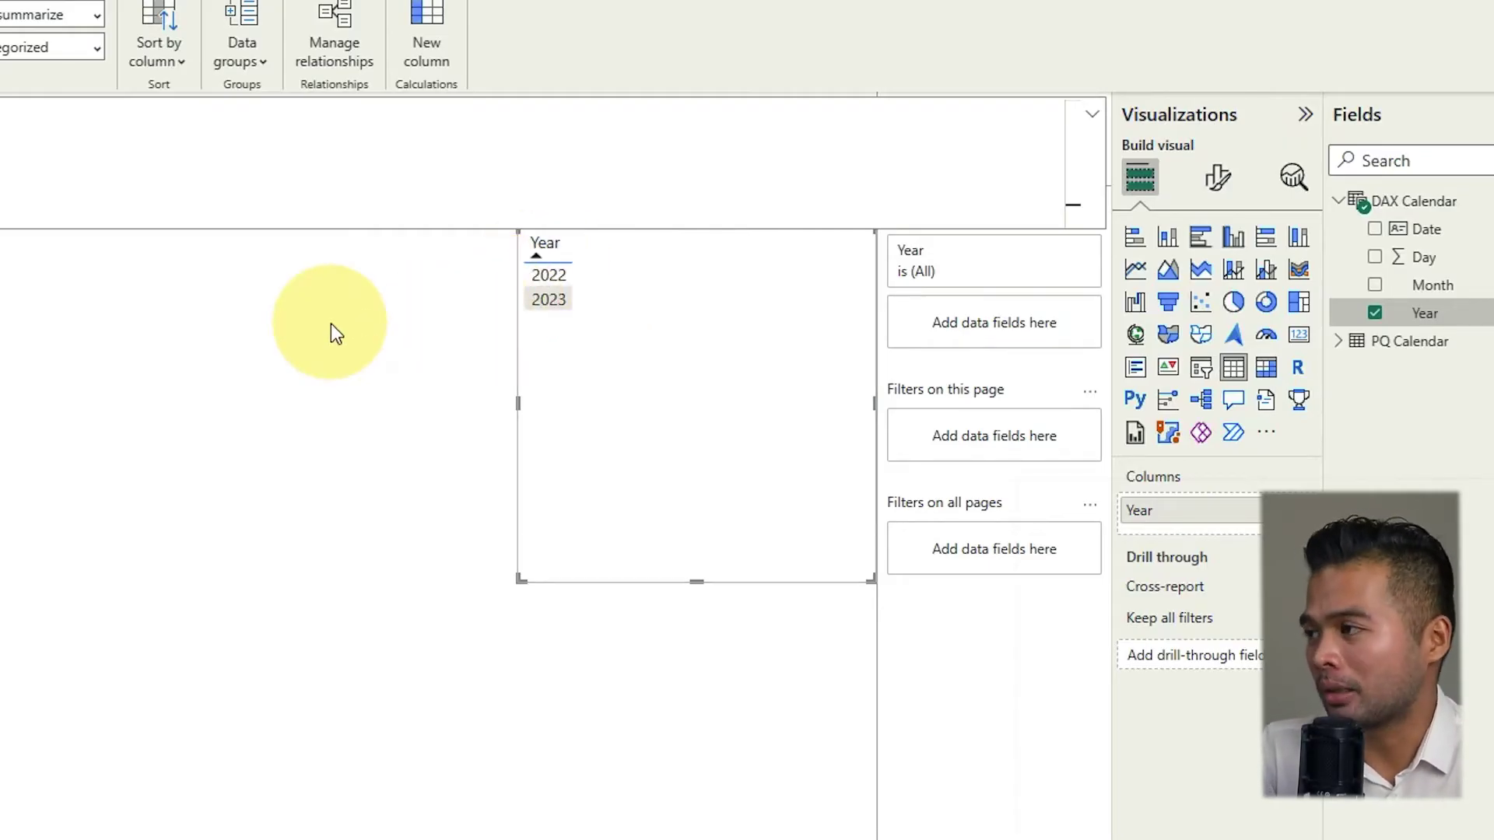
pyautogui.press('Delete')
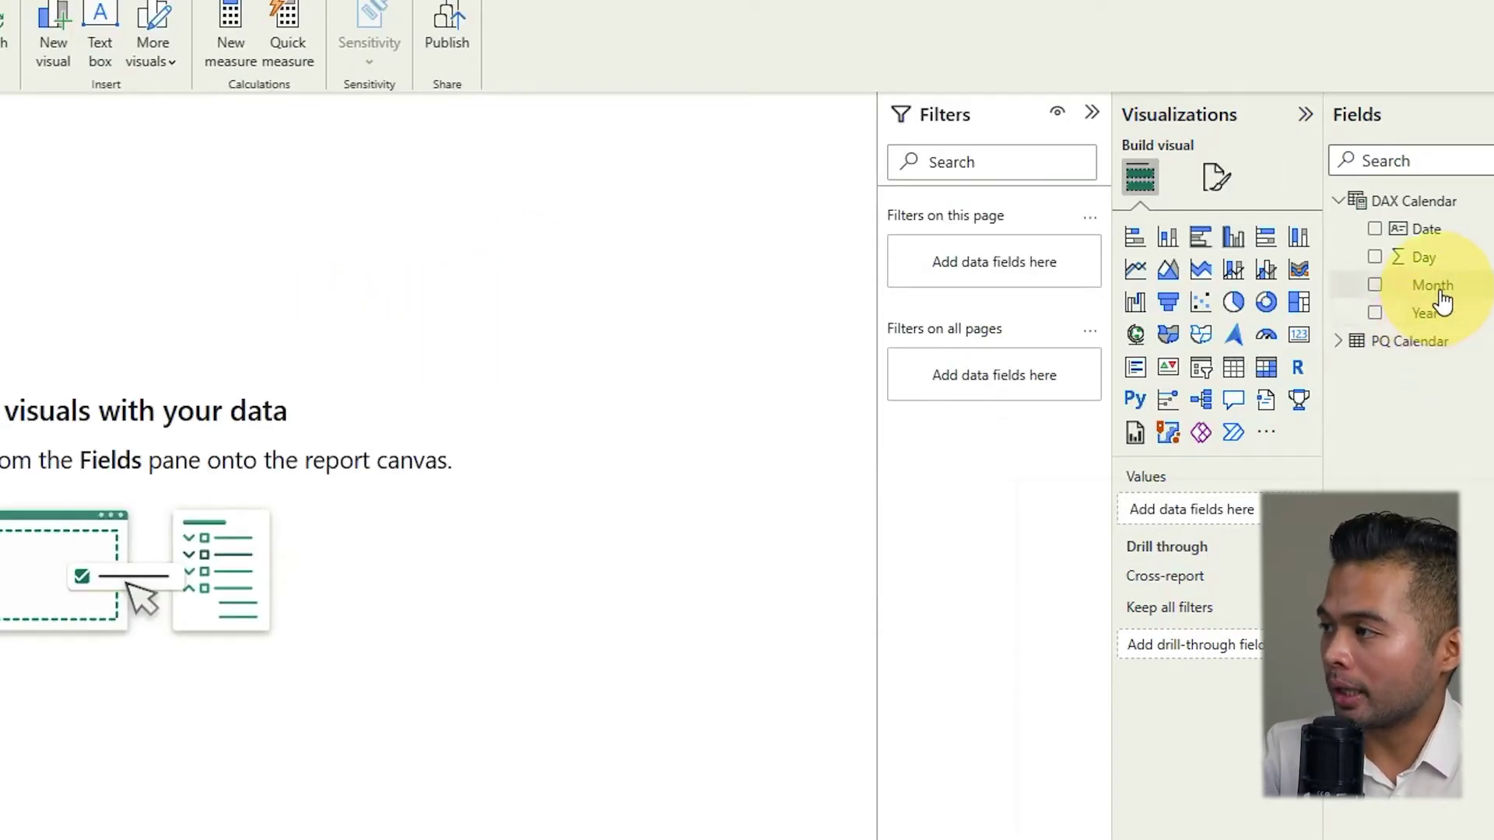
# Add DAX Calendar Month as a table and toggle its sort back to ascending.
pyautogui.moveTo(1441, 300); pyautogui.dragTo(647, 326)
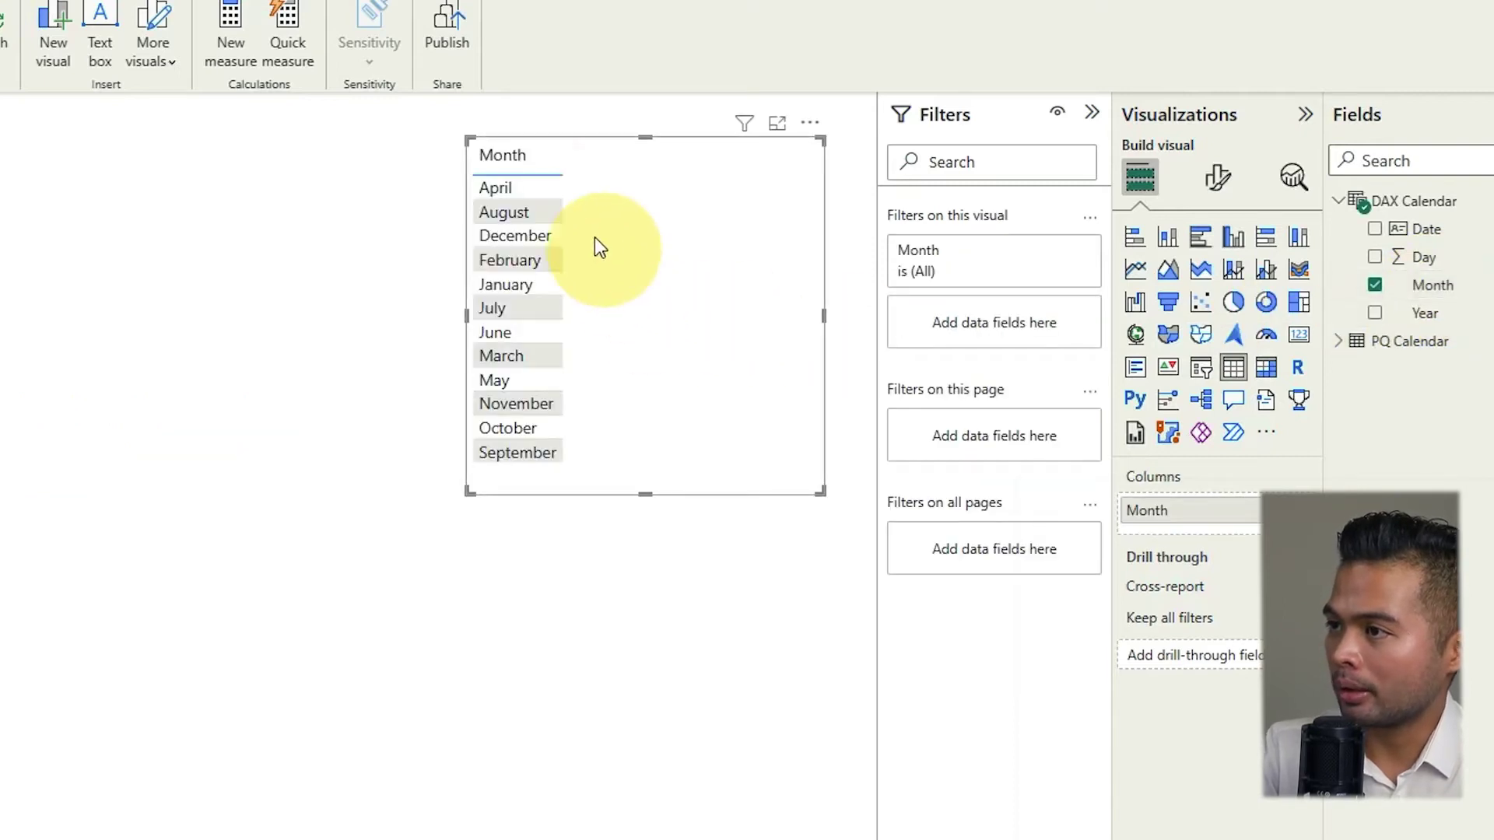
pyautogui.click(529, 159)
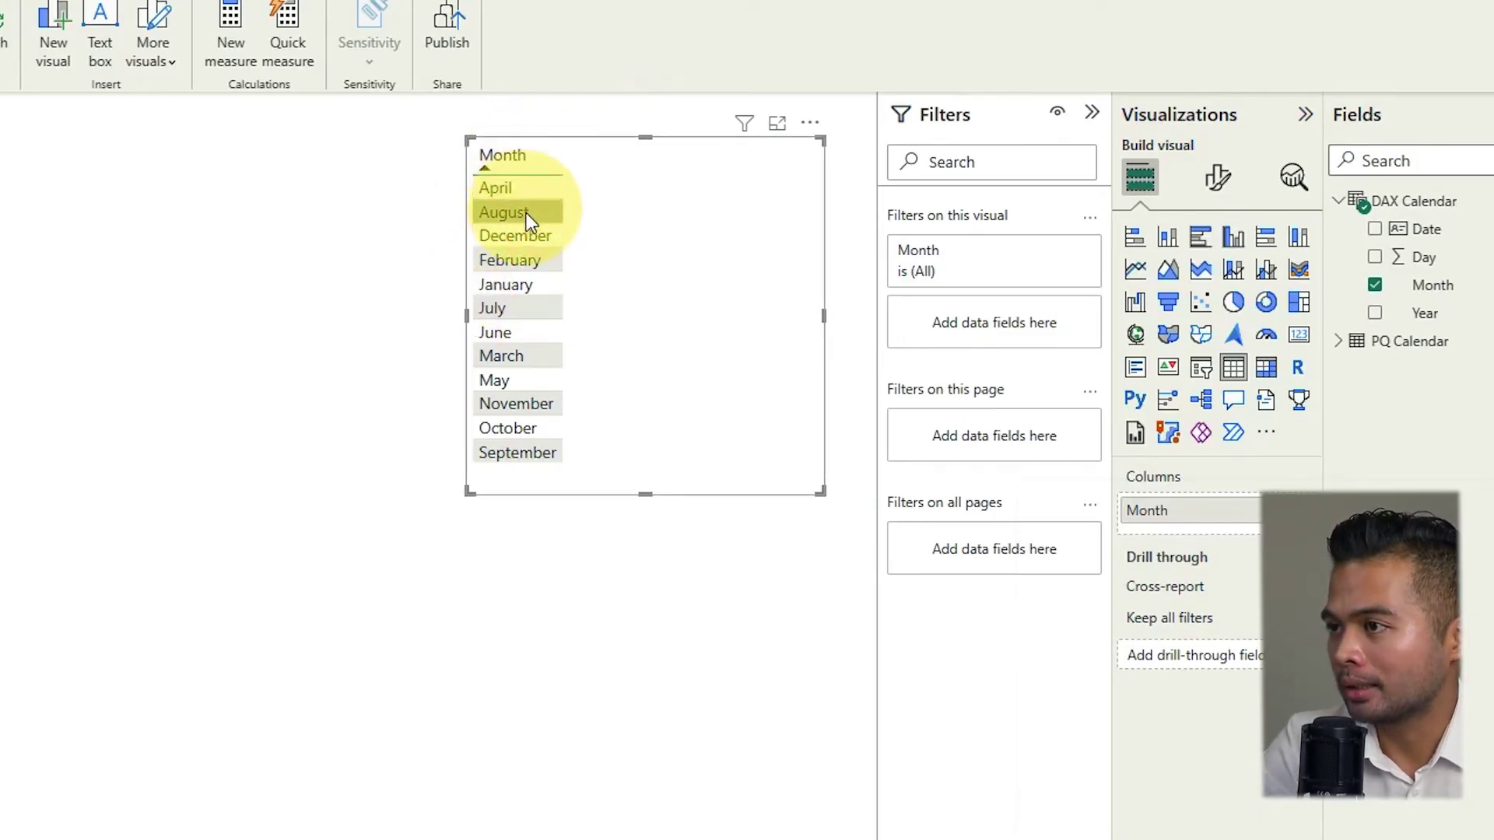
pyautogui.click(526, 164)
pyautogui.click(526, 164)
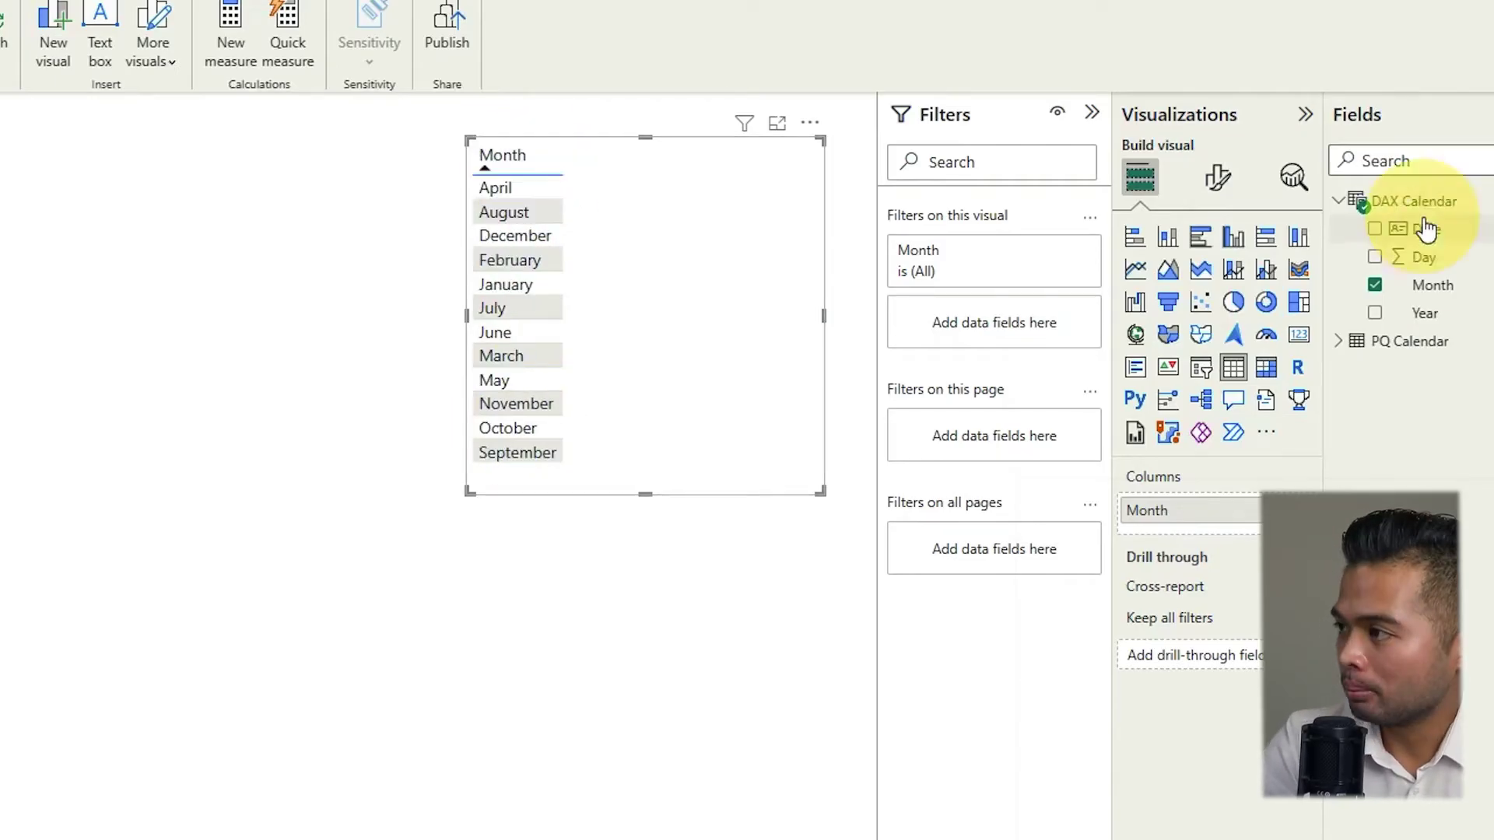
# Add Year as a column before Month, then lengthen and reposition the table.
pyautogui.moveTo(1428, 314); pyautogui.dragTo(1417, 323)
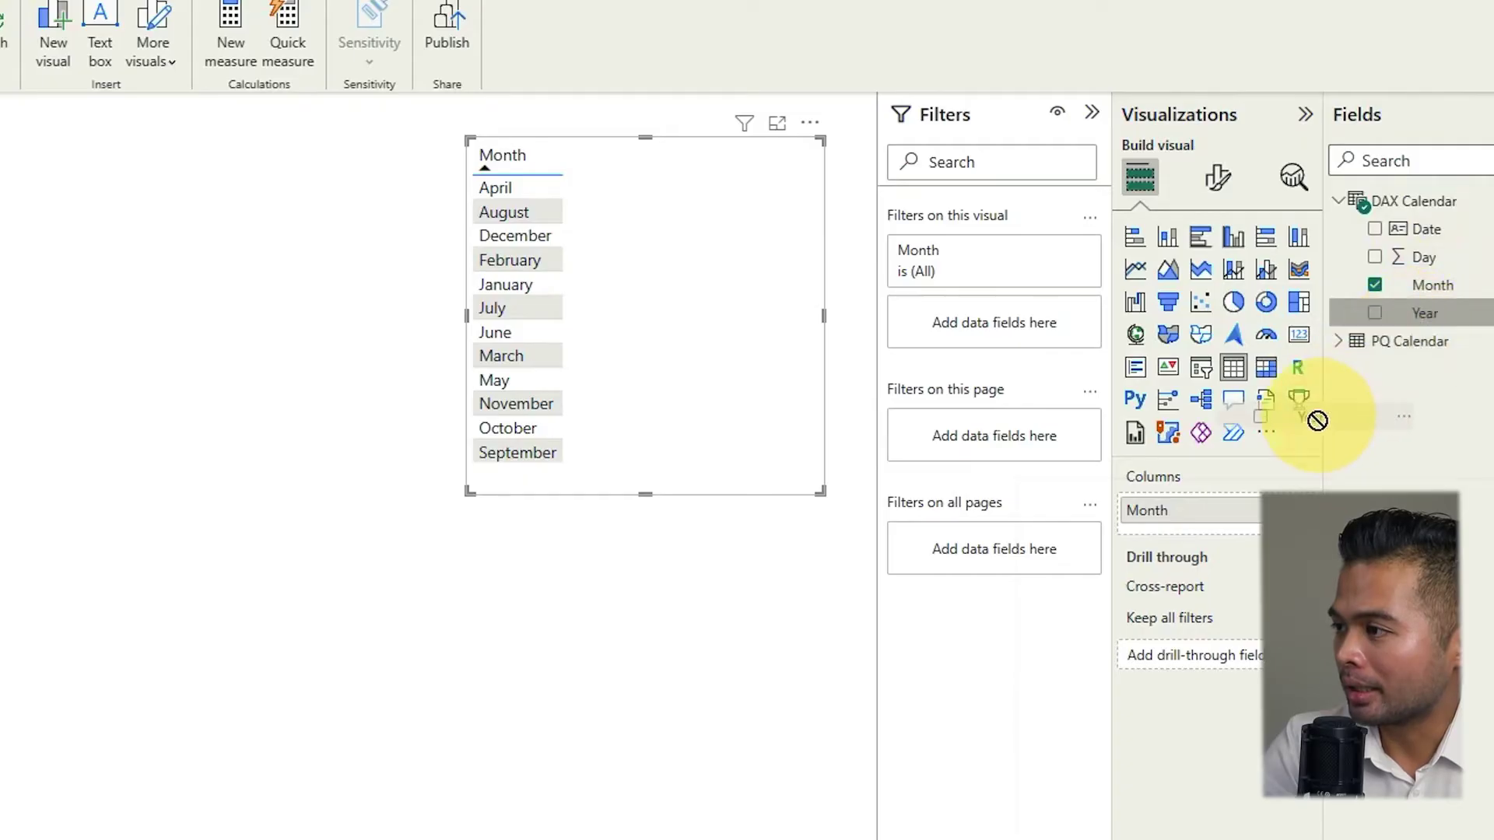
pyautogui.moveTo(1317, 420); pyautogui.dragTo(1221, 514)
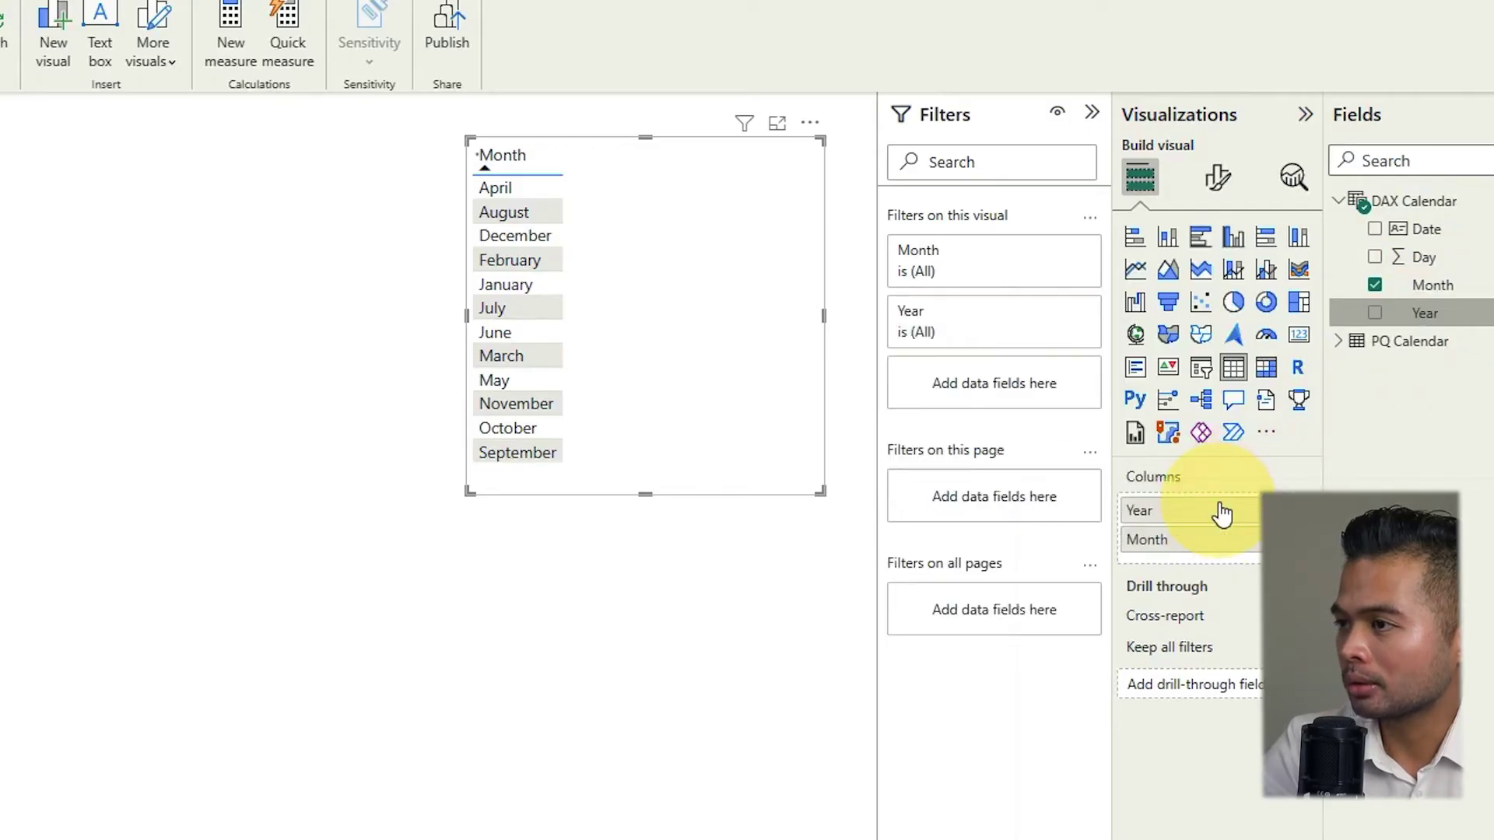
pyautogui.moveTo(648, 497); pyautogui.dragTo(607, 778)
pyautogui.moveTo(688, 572); pyautogui.dragTo(737, 582)
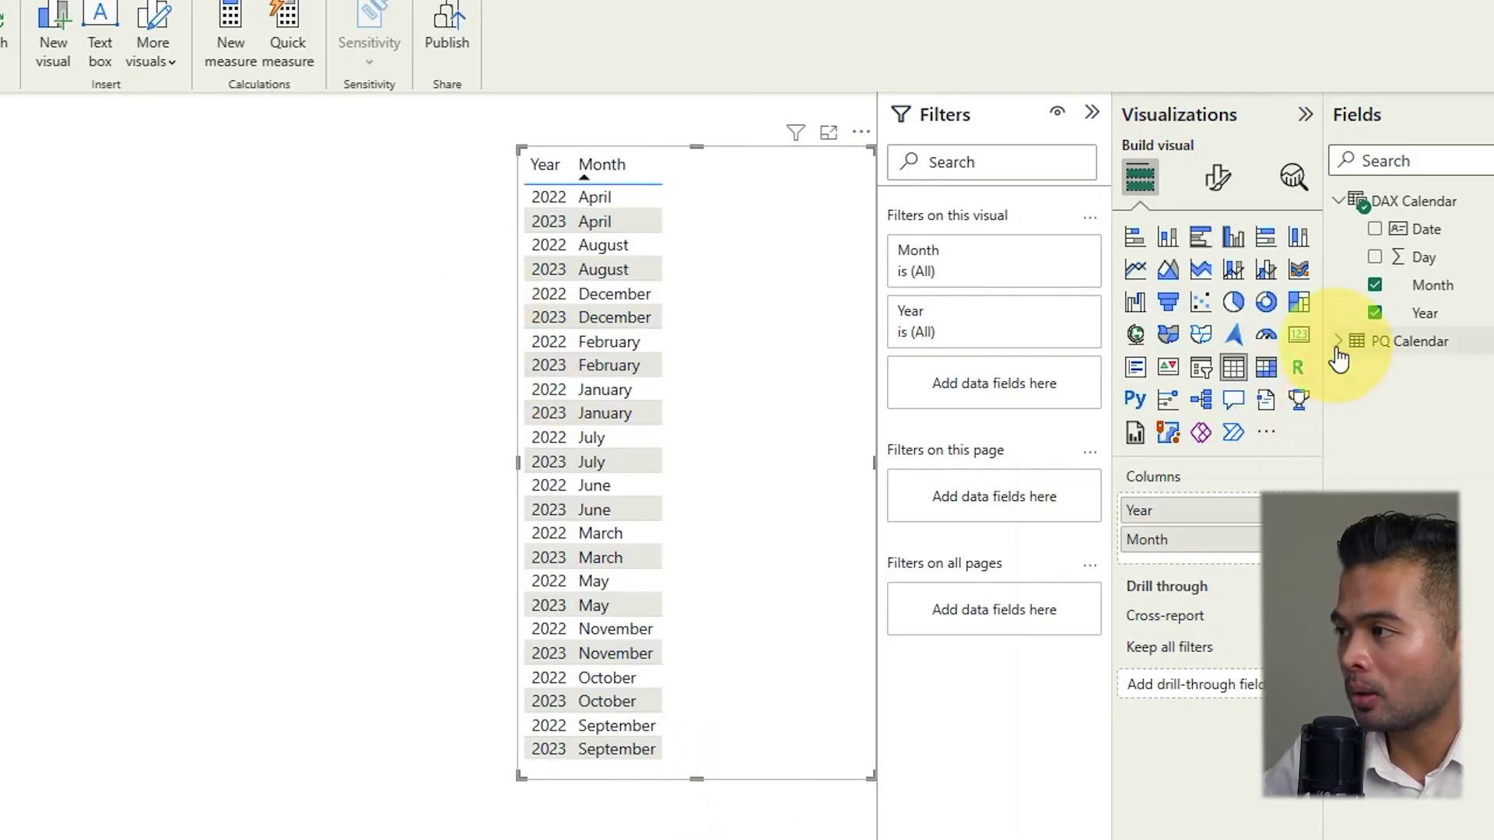
pyautogui.moveTo(1339, 358)
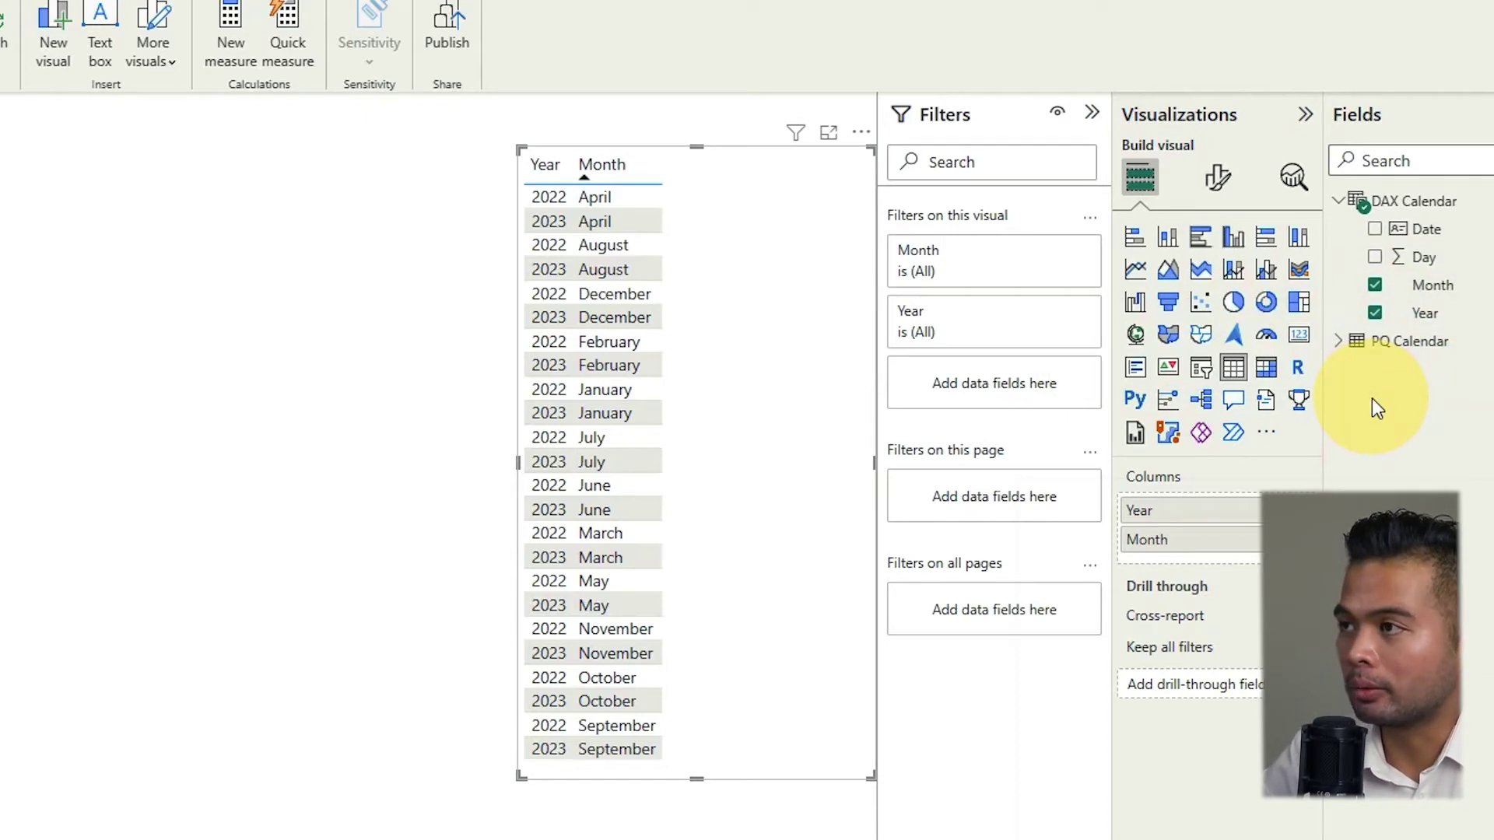
# Delete the Year and Month table from the page.
pyautogui.click(1336, 345)
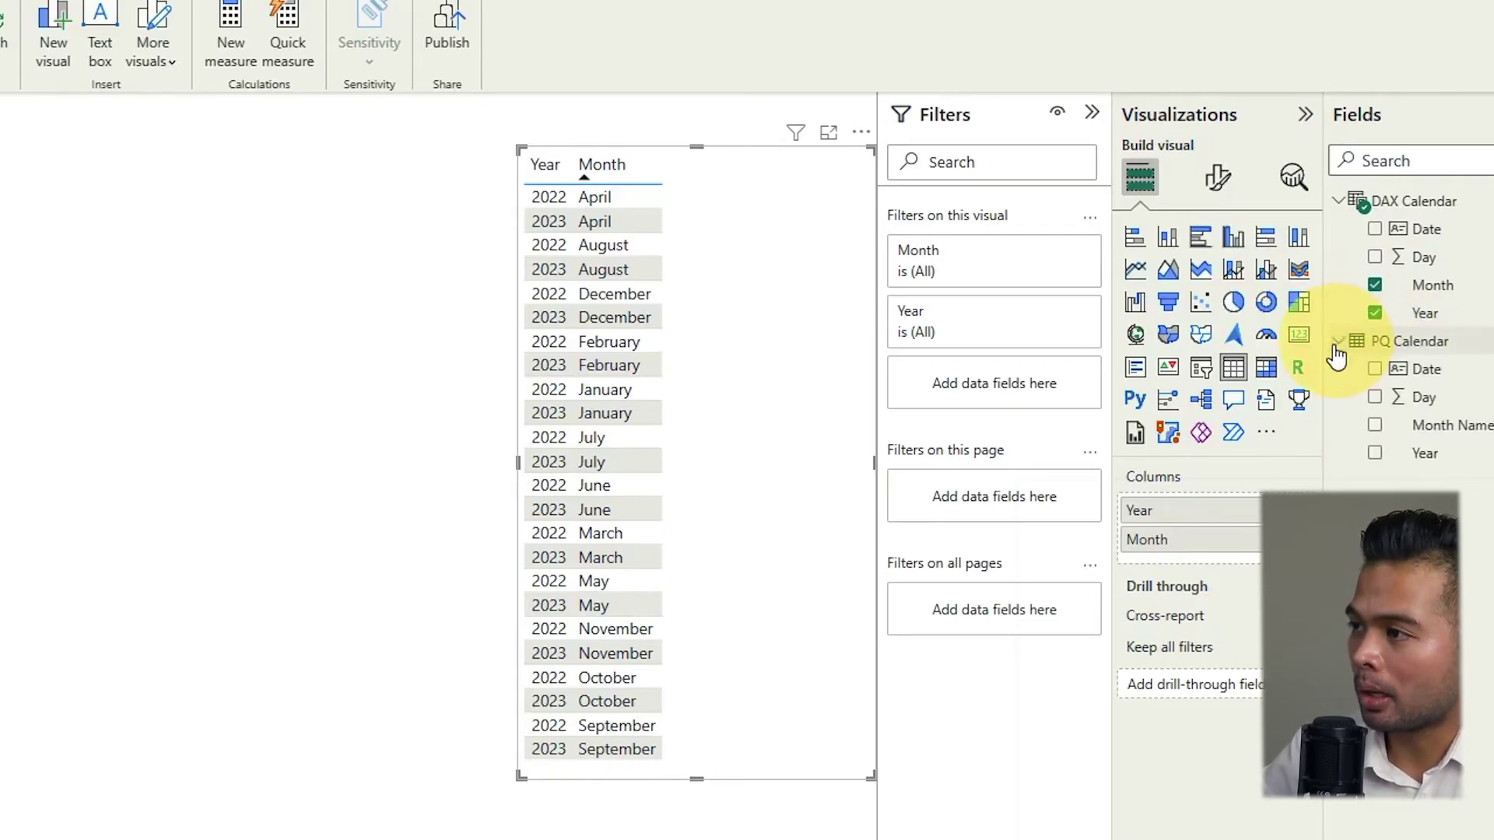
pyautogui.moveTo(790, 333); pyautogui.dragTo(761, 355)
pyautogui.press('Delete')
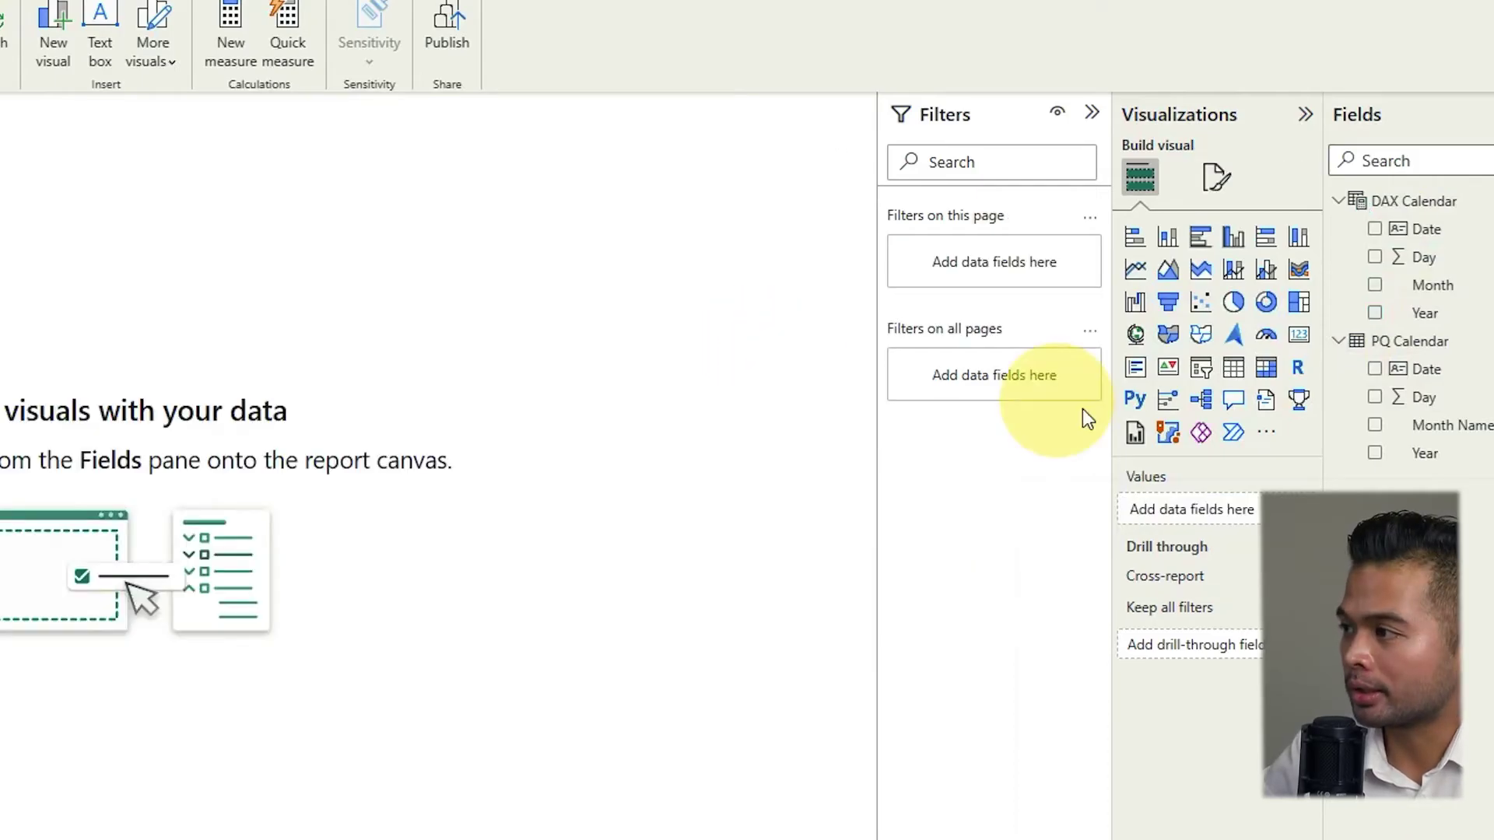
# Create a 1-month 'Year Month' group on PQ Calendar Date and place it on the page.
pyautogui.rightClick(1428, 377)
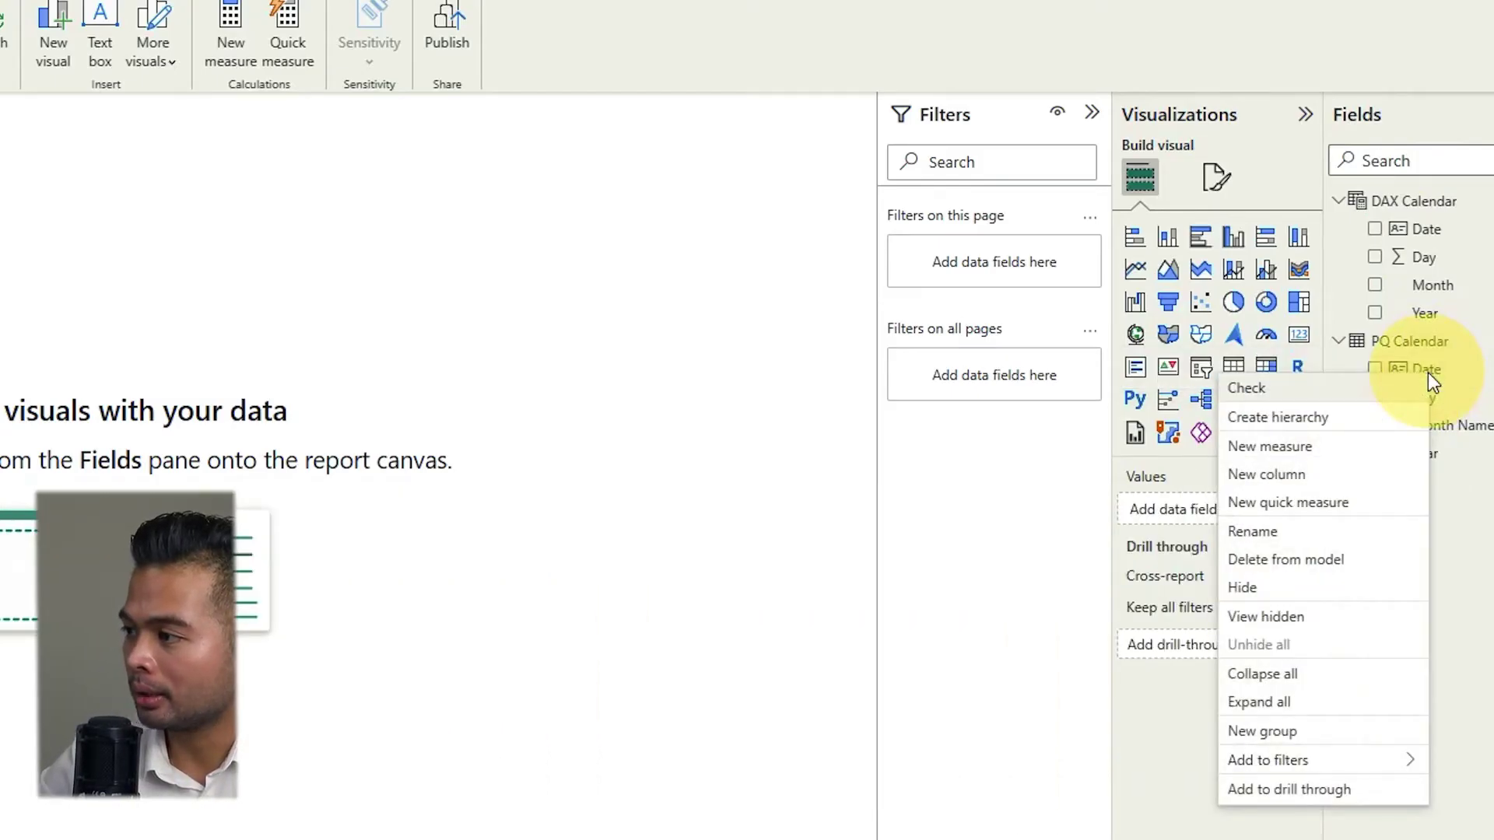
pyautogui.click(1325, 735)
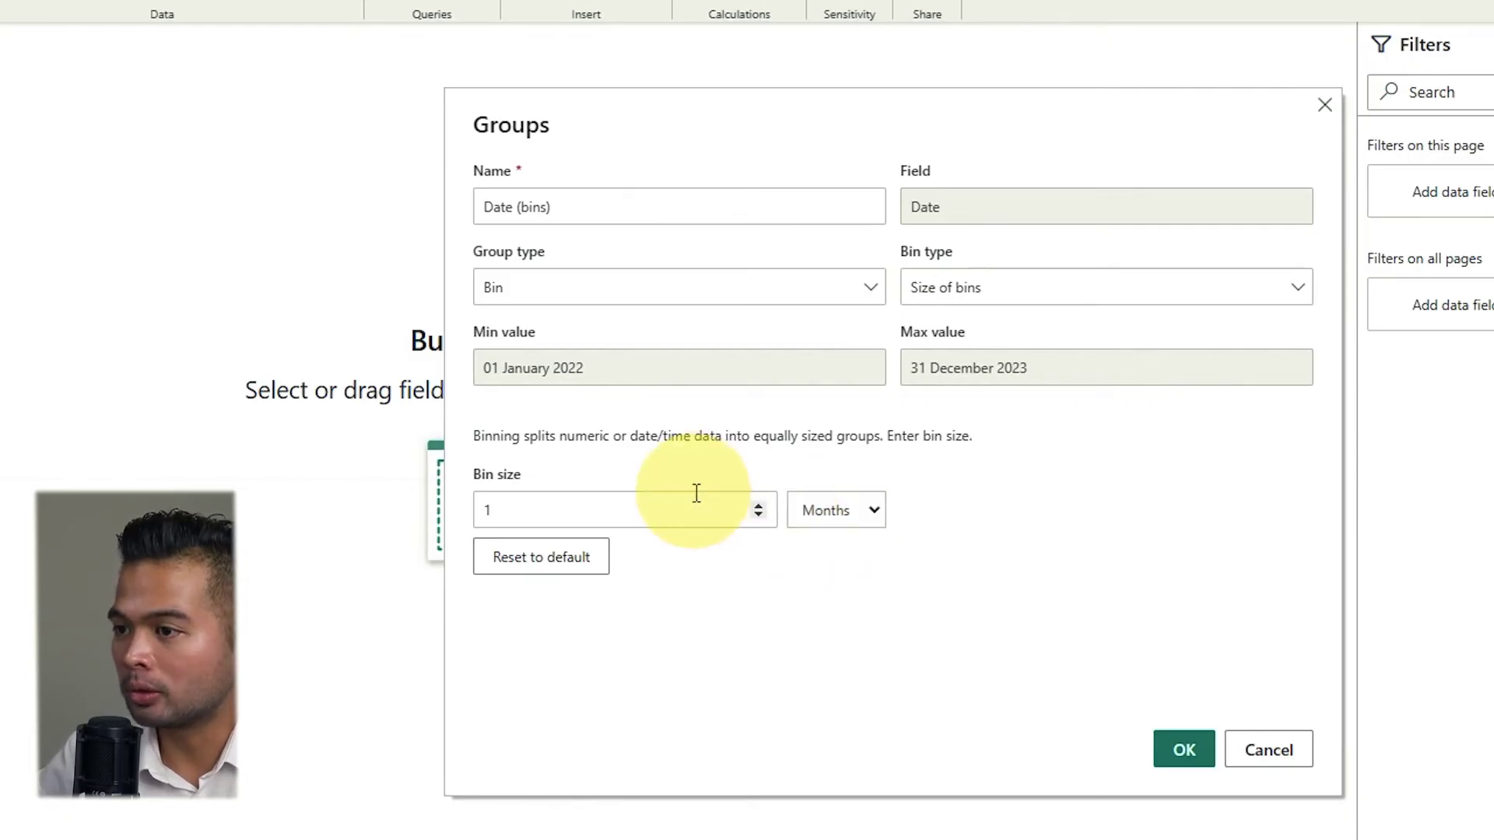
pyautogui.moveTo(636, 196); pyautogui.dragTo(456, 199)
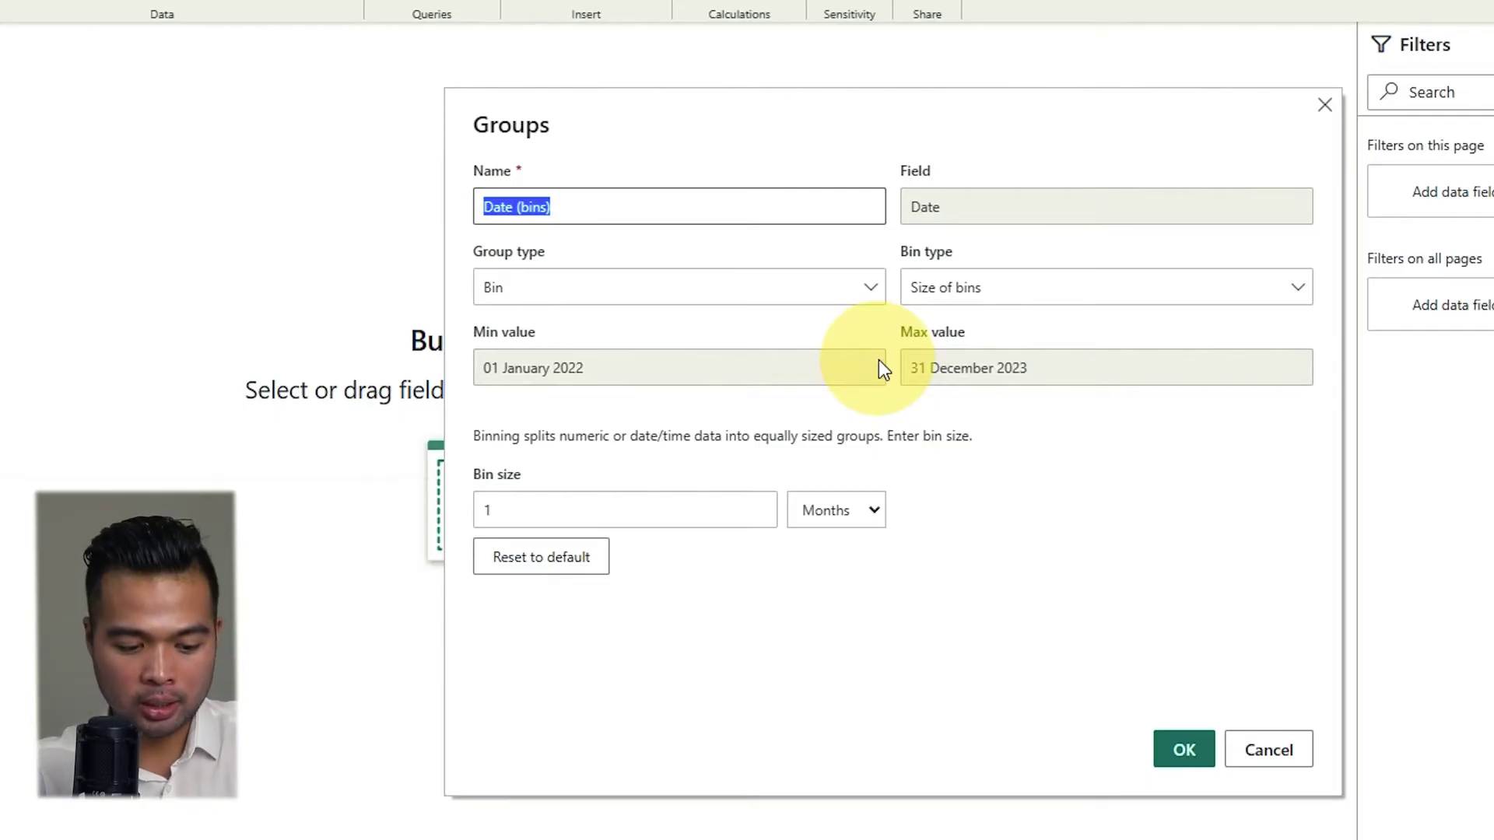
pyautogui.write('Year Mon')
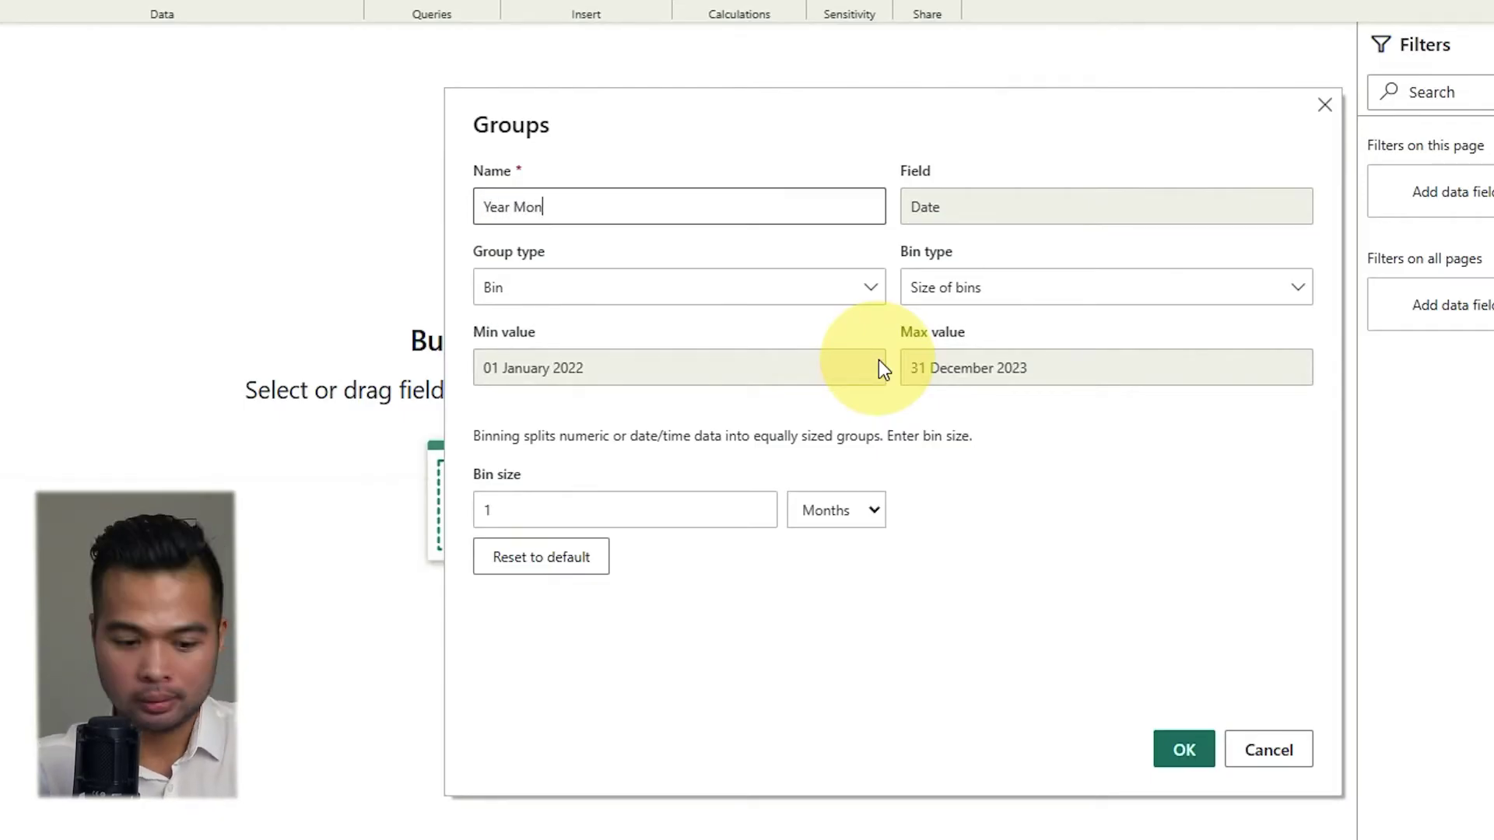
pyautogui.write('th')
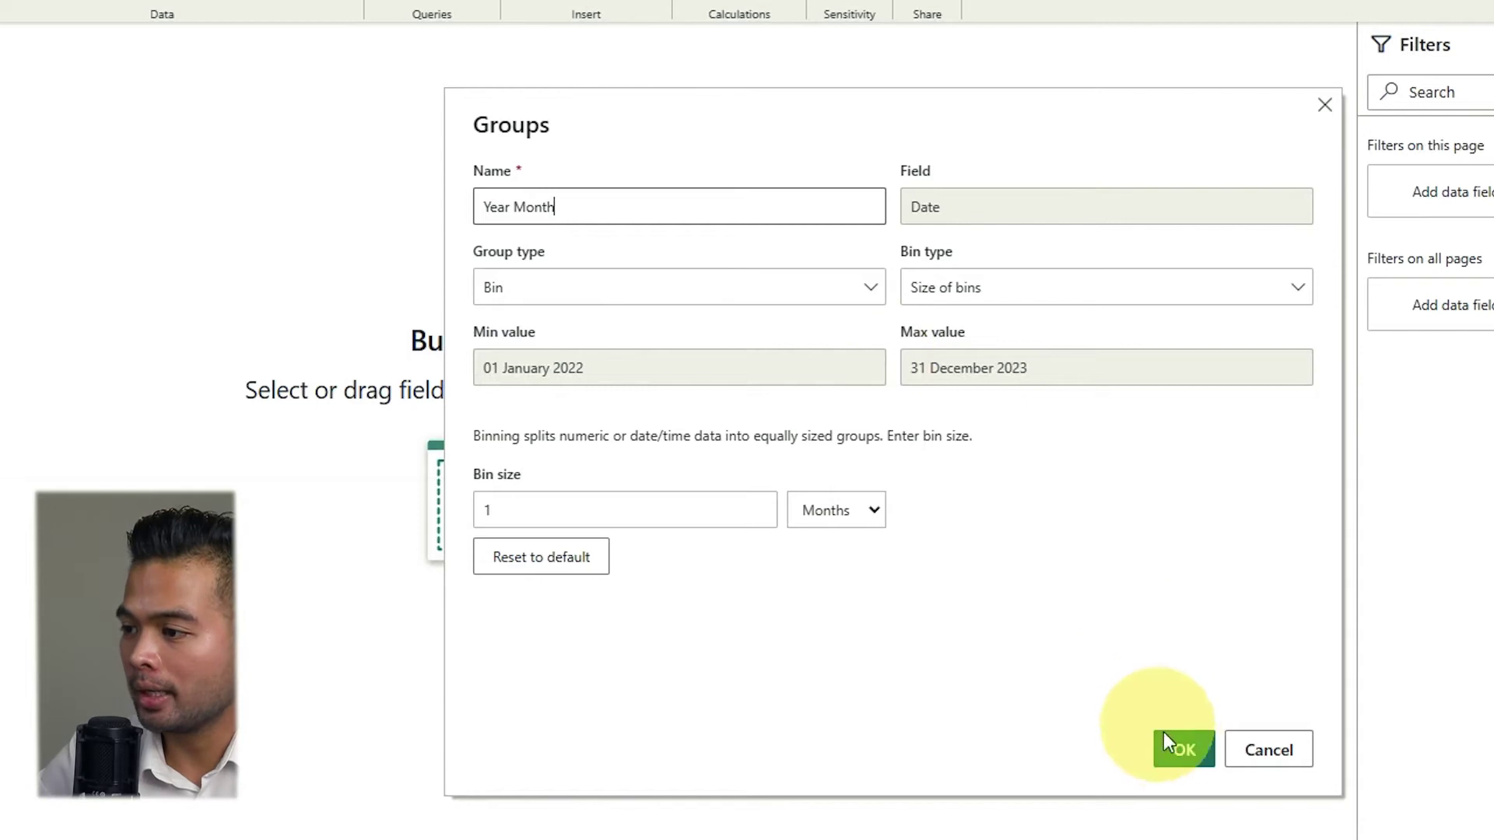
pyautogui.click(1169, 736)
pyautogui.moveTo(1393, 413); pyautogui.dragTo(661, 203)
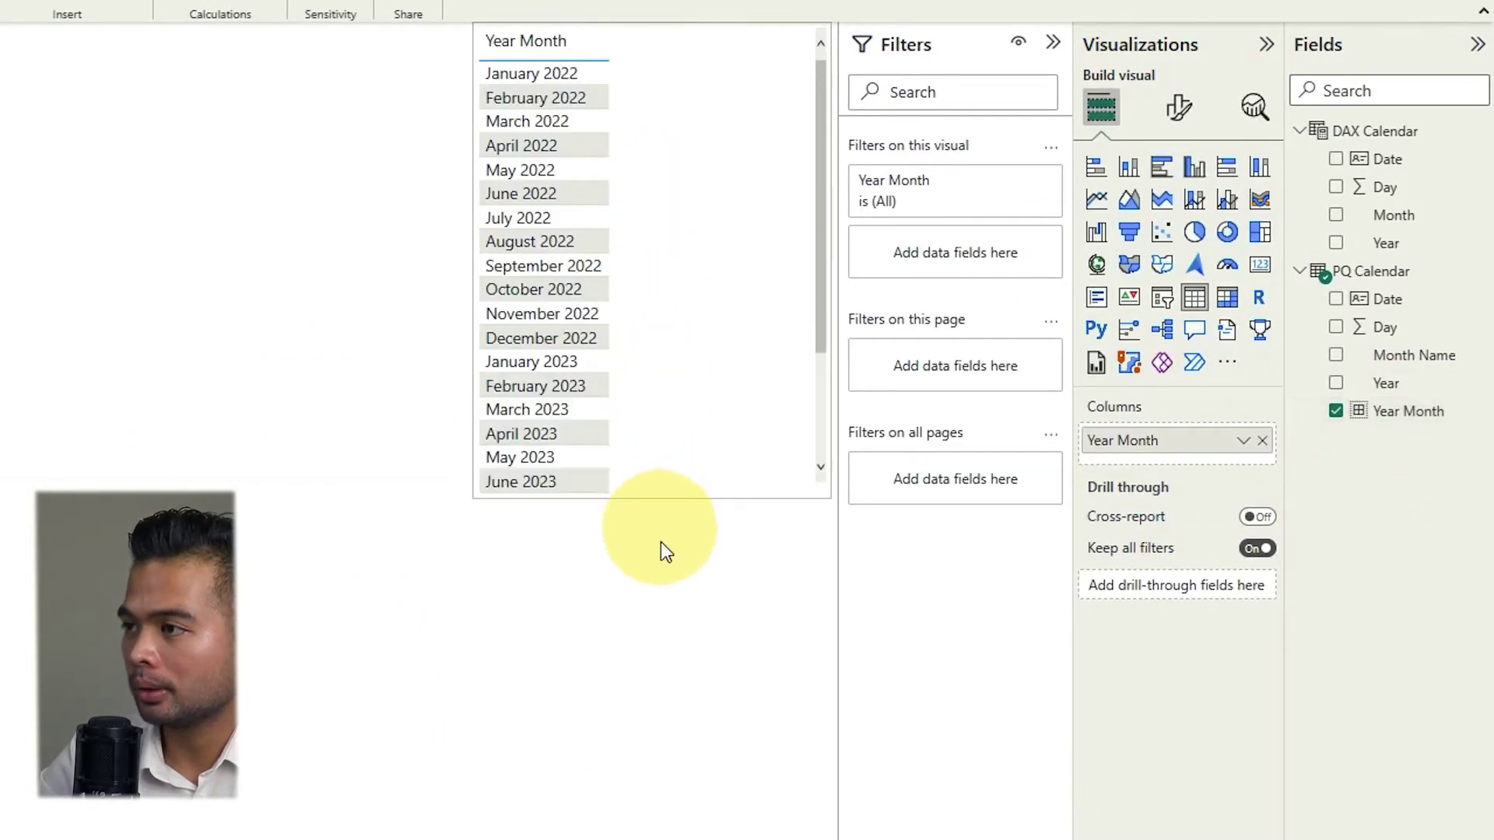
# Enlarge the Year Month table through December 2023 and sort it ascending, then descending.
pyautogui.moveTo(663, 547); pyautogui.dragTo(697, 514)
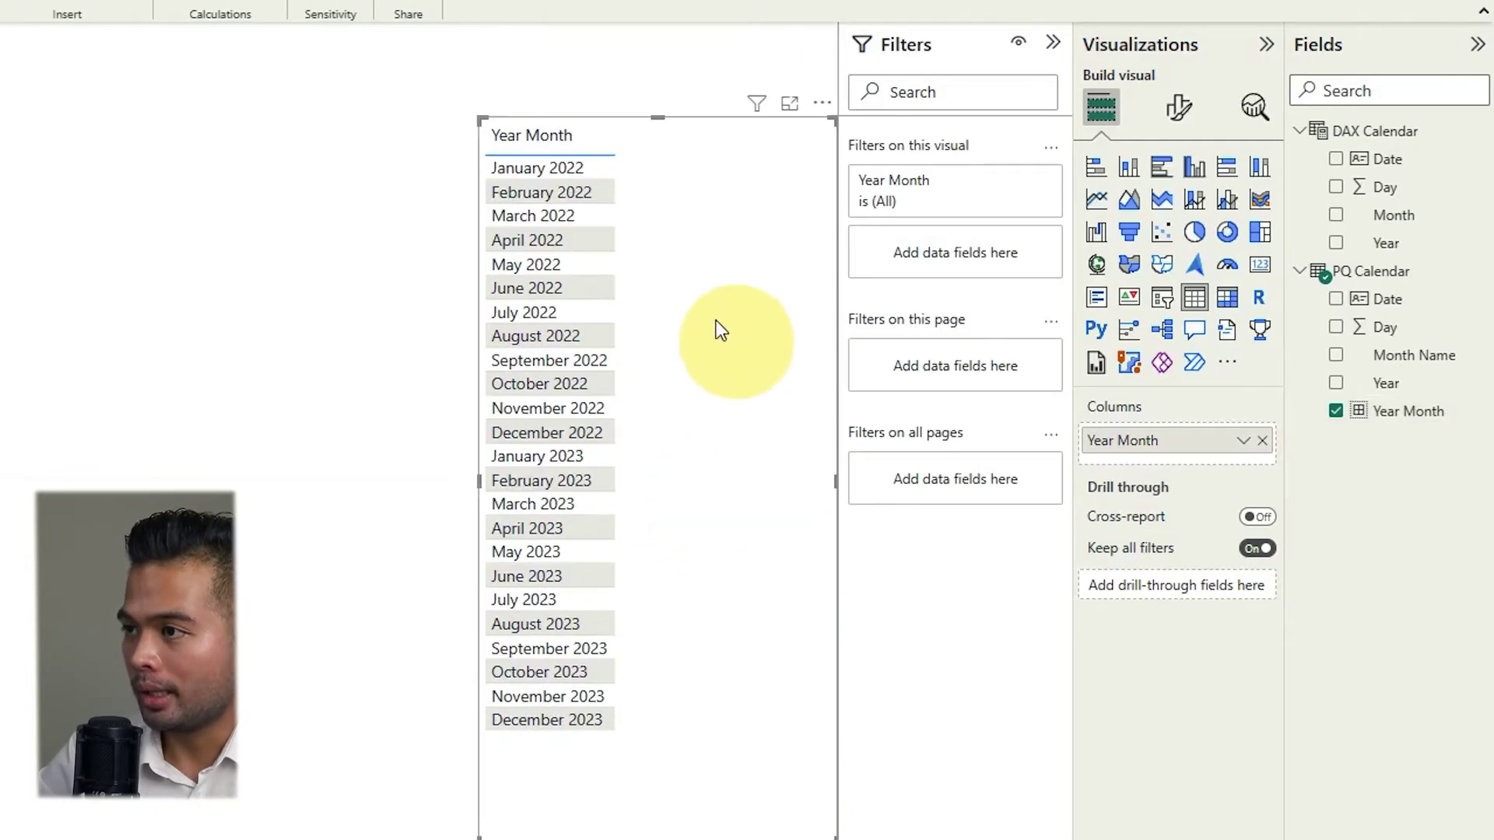
pyautogui.click(553, 135)
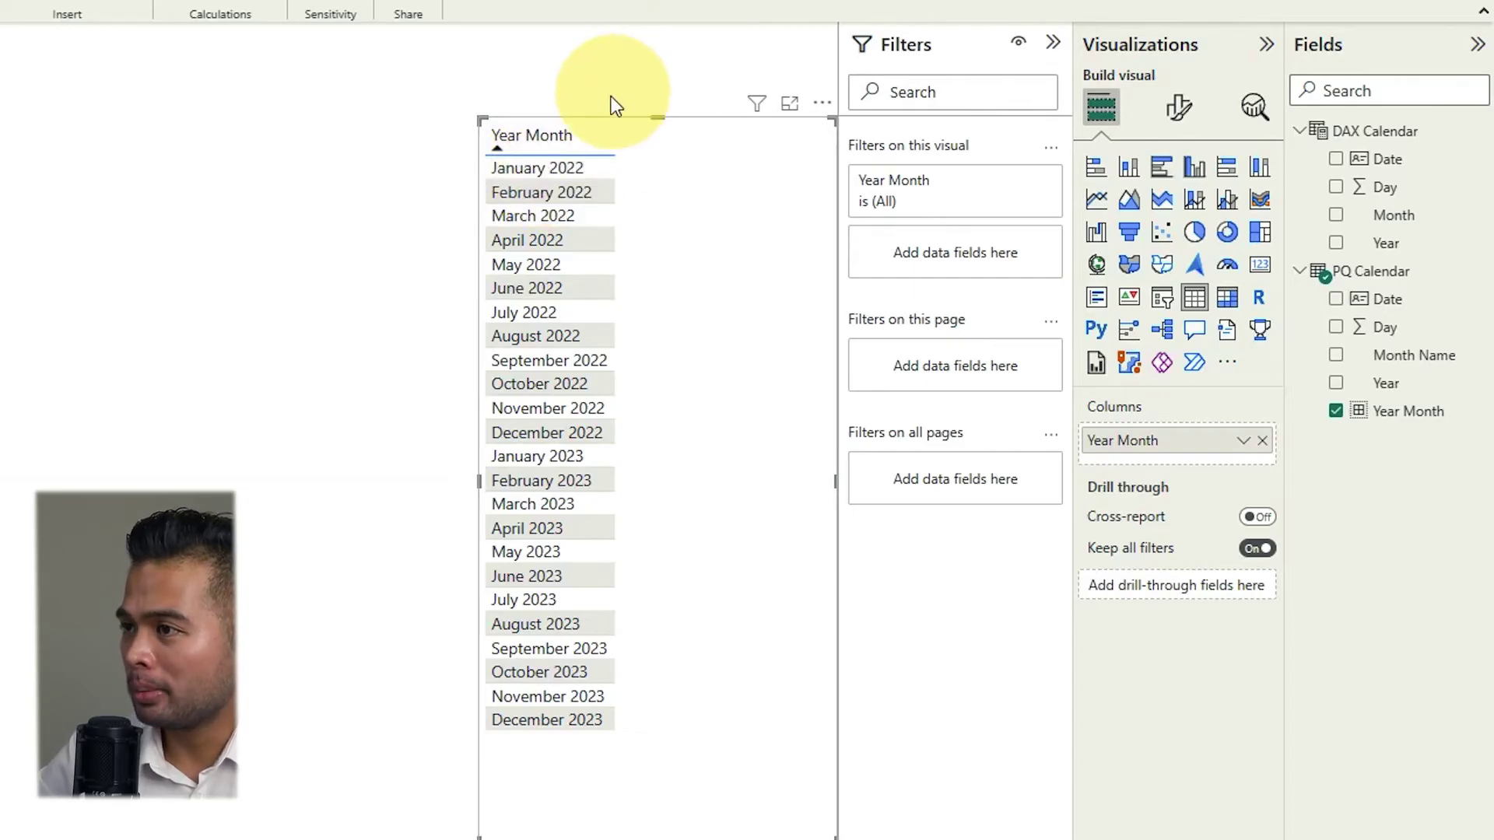
pyautogui.click(558, 134)
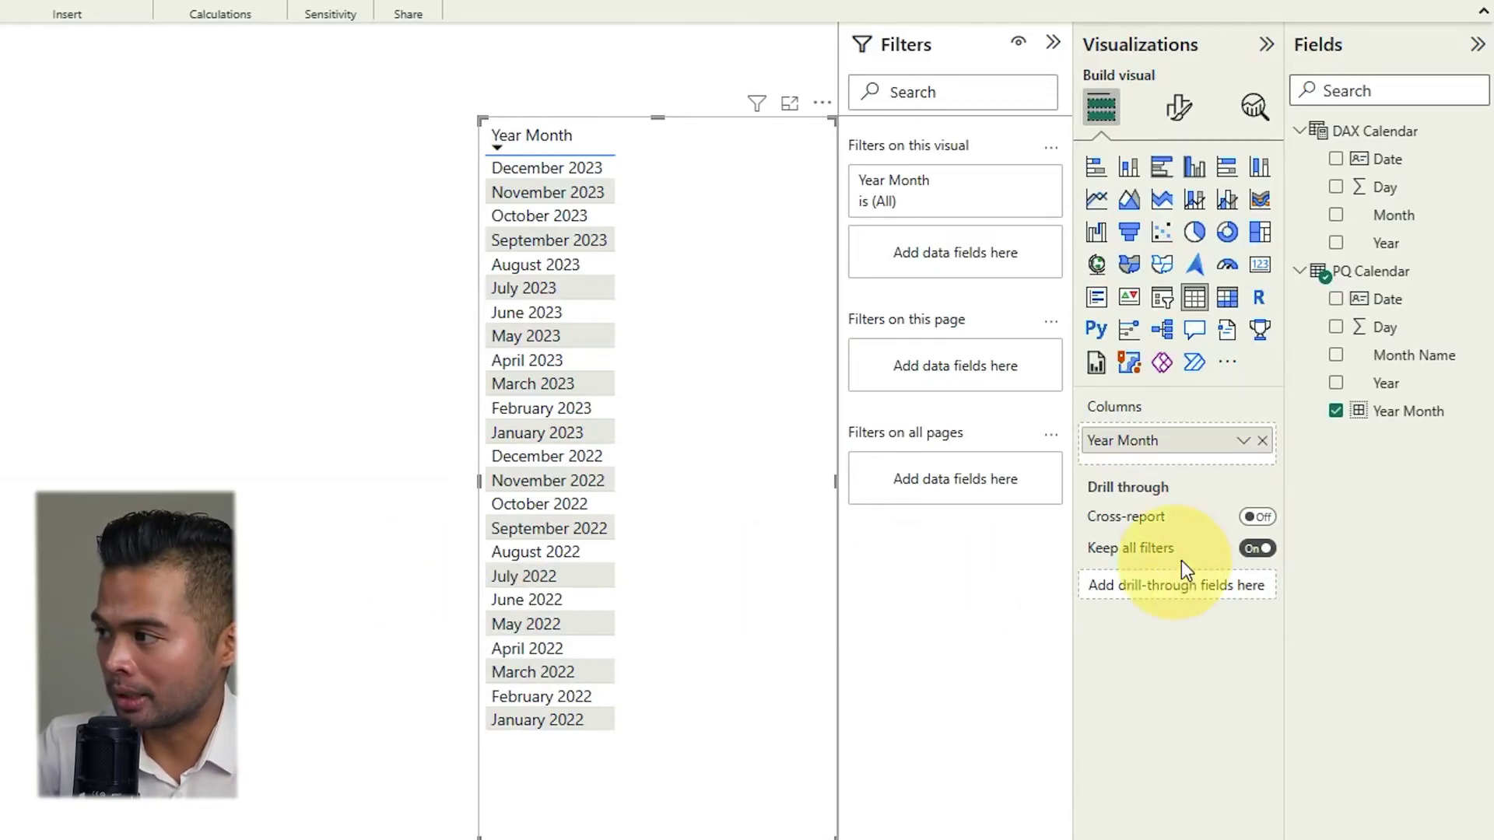
pyautogui.click(1393, 414)
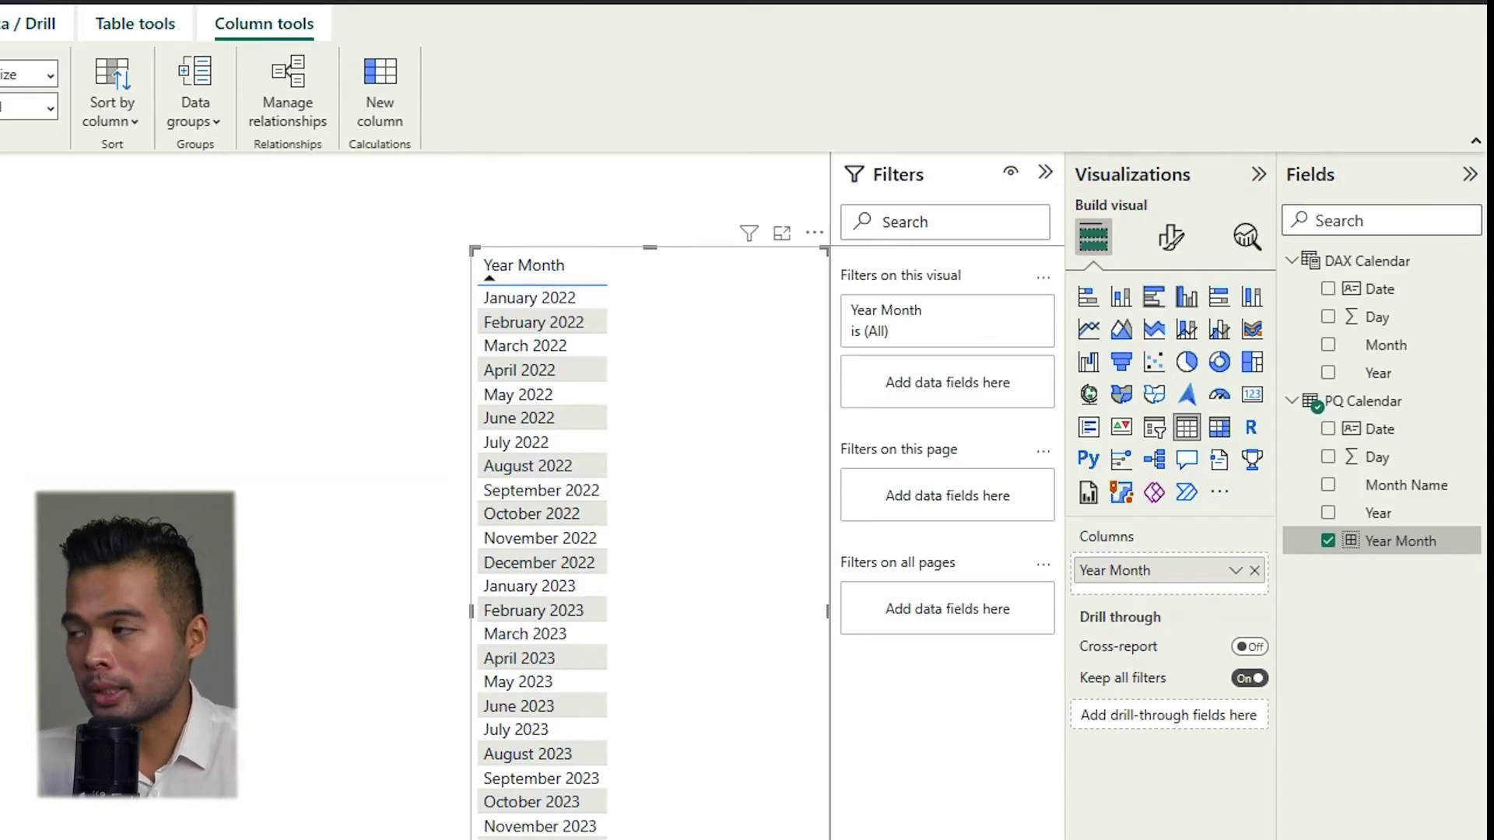
# Move the first table left, create a 1-month 'Year Month' group on DAX Calendar Date, and table it alongside.
pyautogui.moveTo(801, 567); pyautogui.dragTo(560, 569)
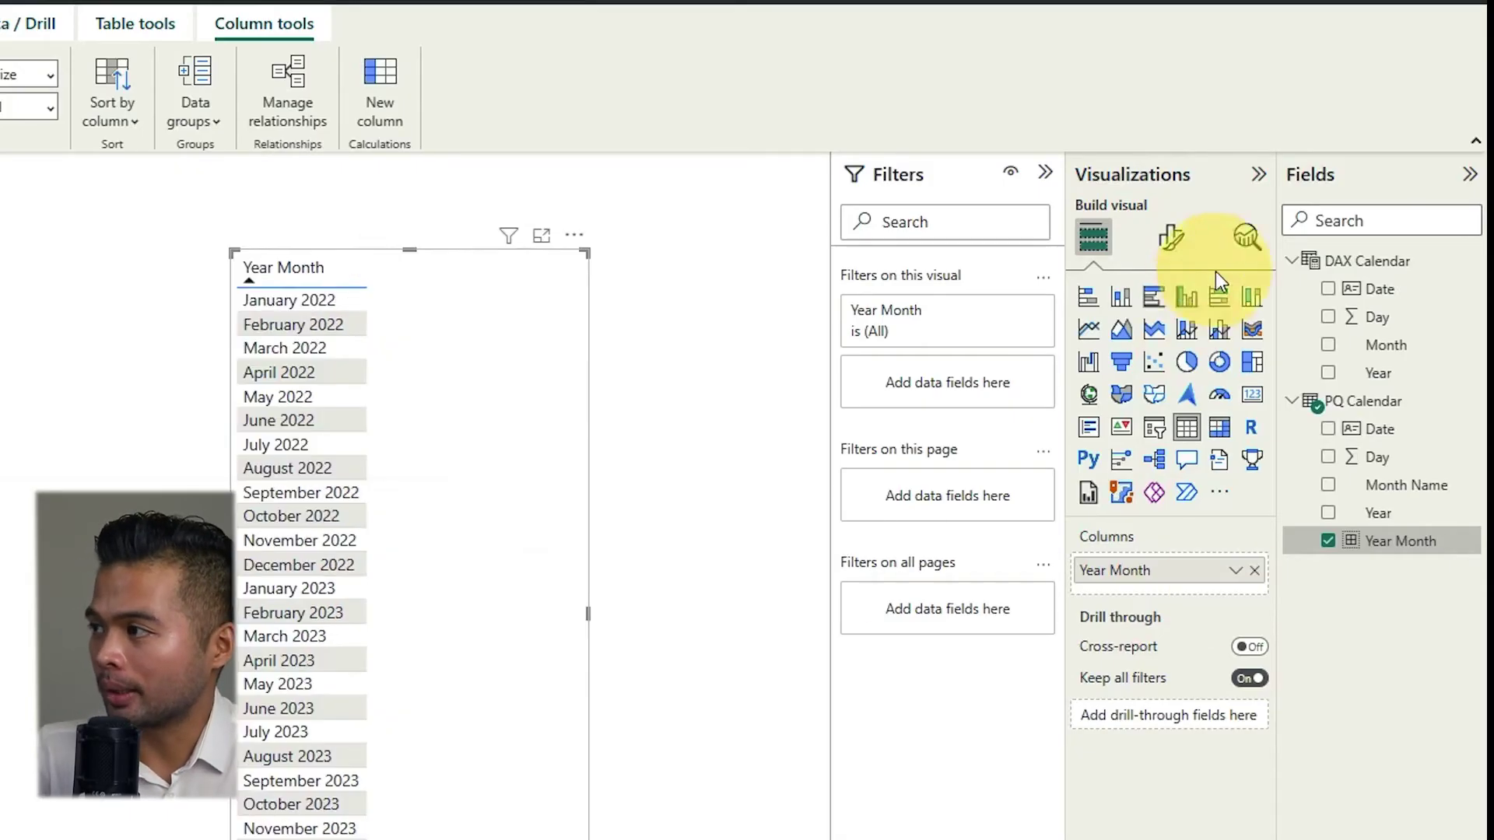
pyautogui.rightClick(1383, 288)
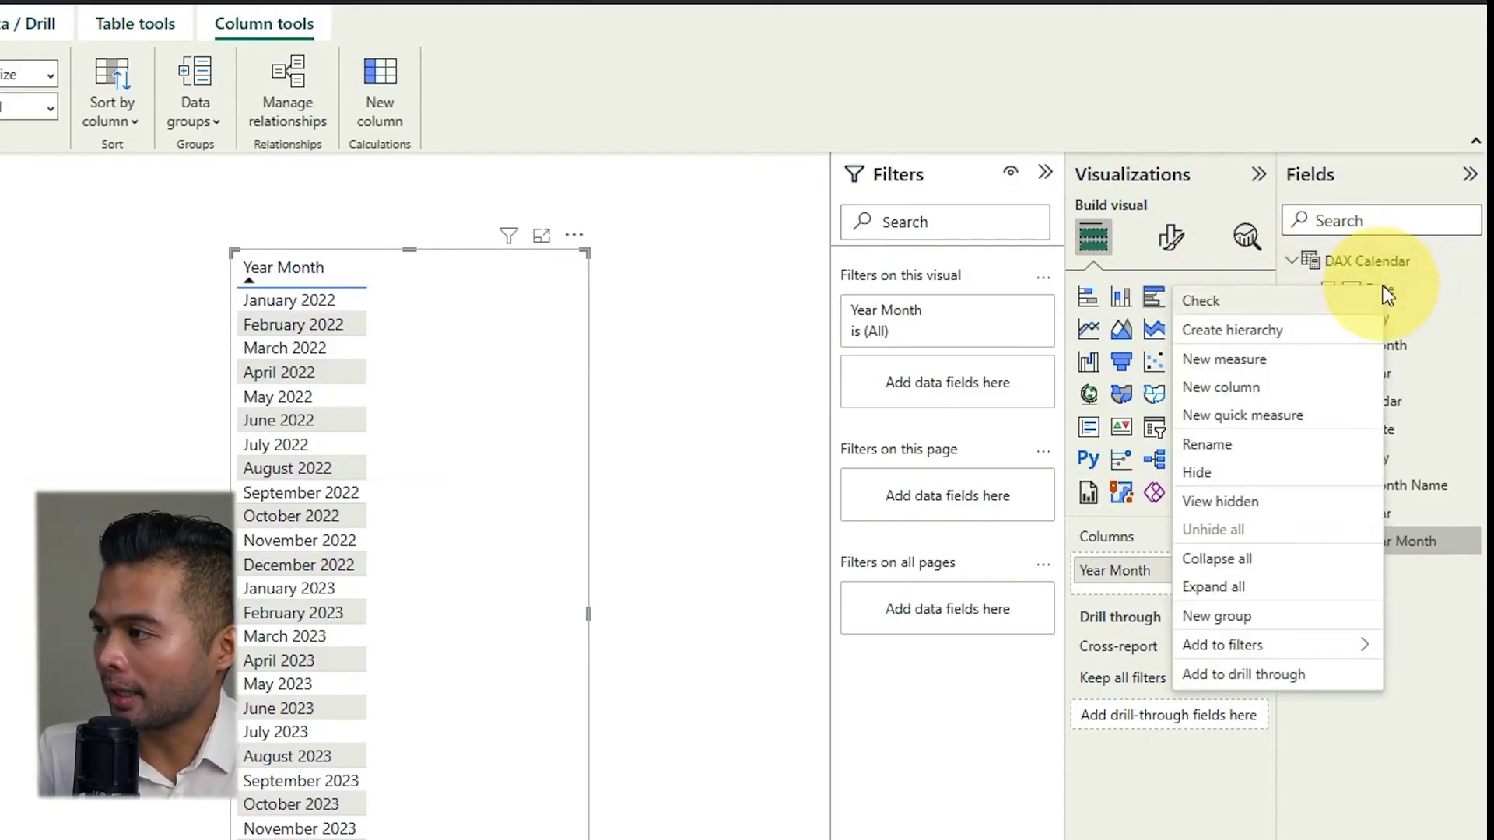
pyautogui.click(1259, 616)
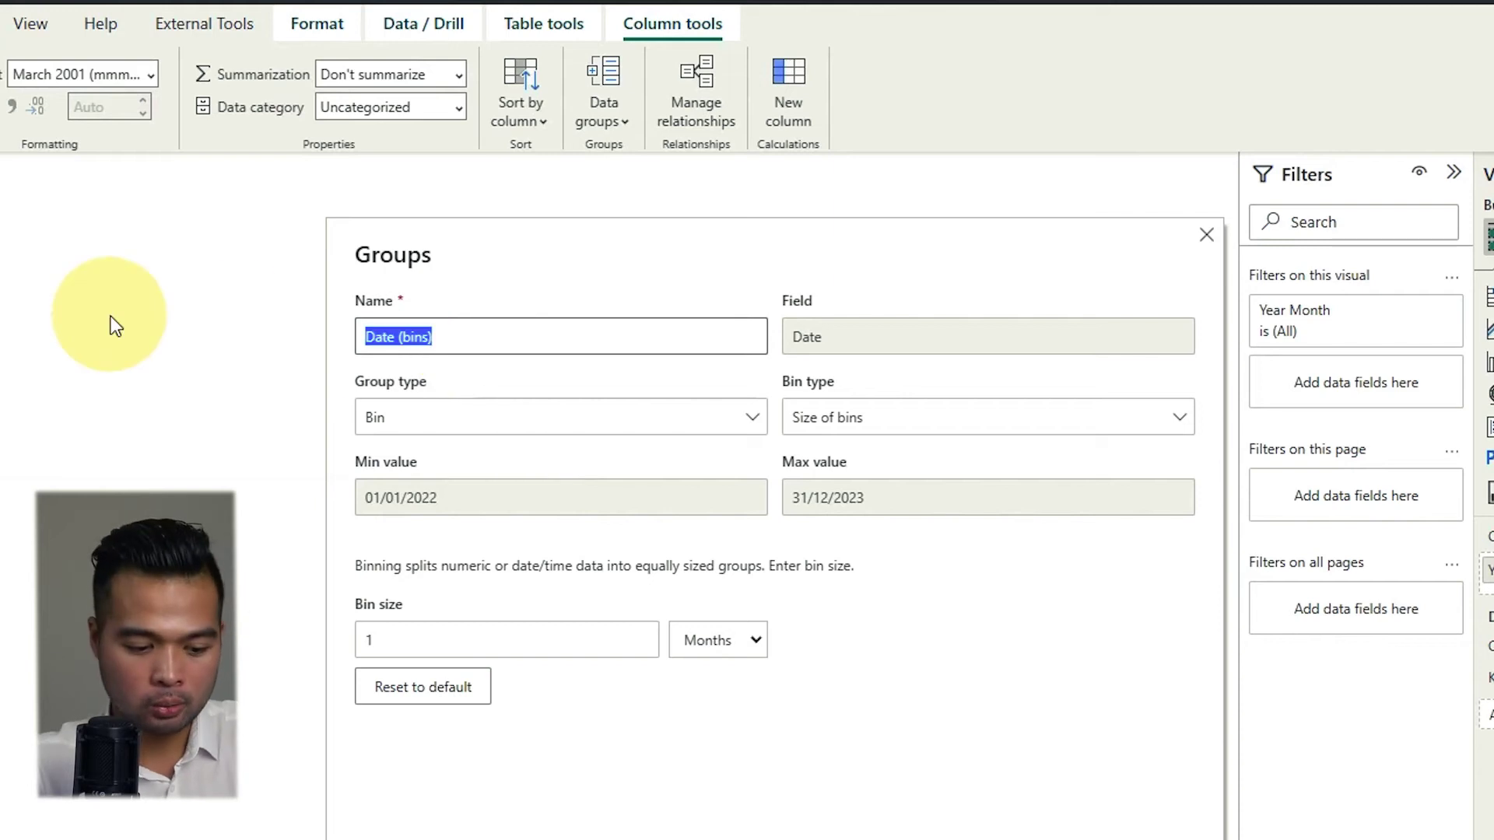
pyautogui.write('Year Month')
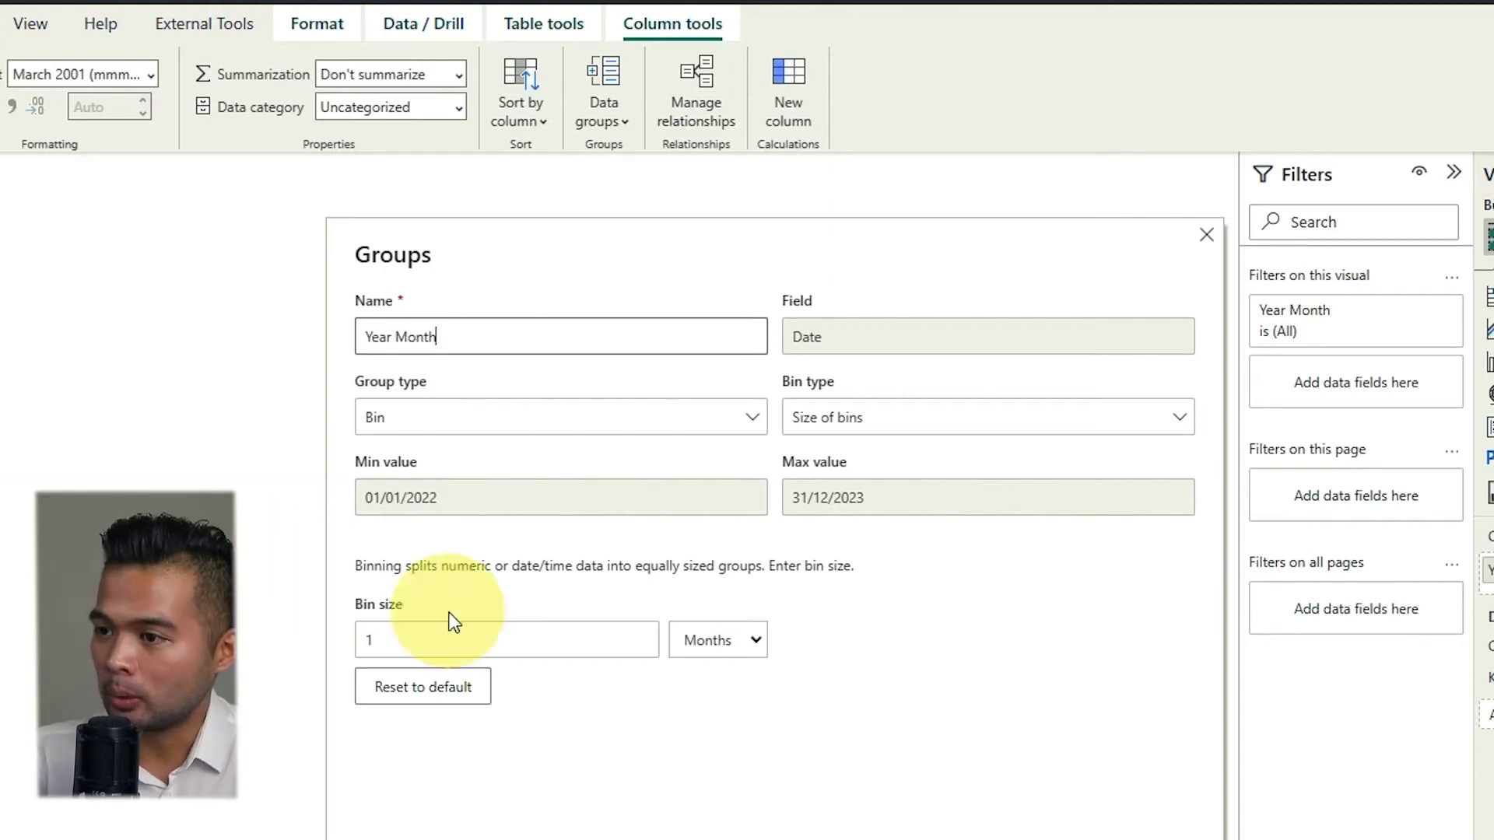
pyautogui.click(1059, 749)
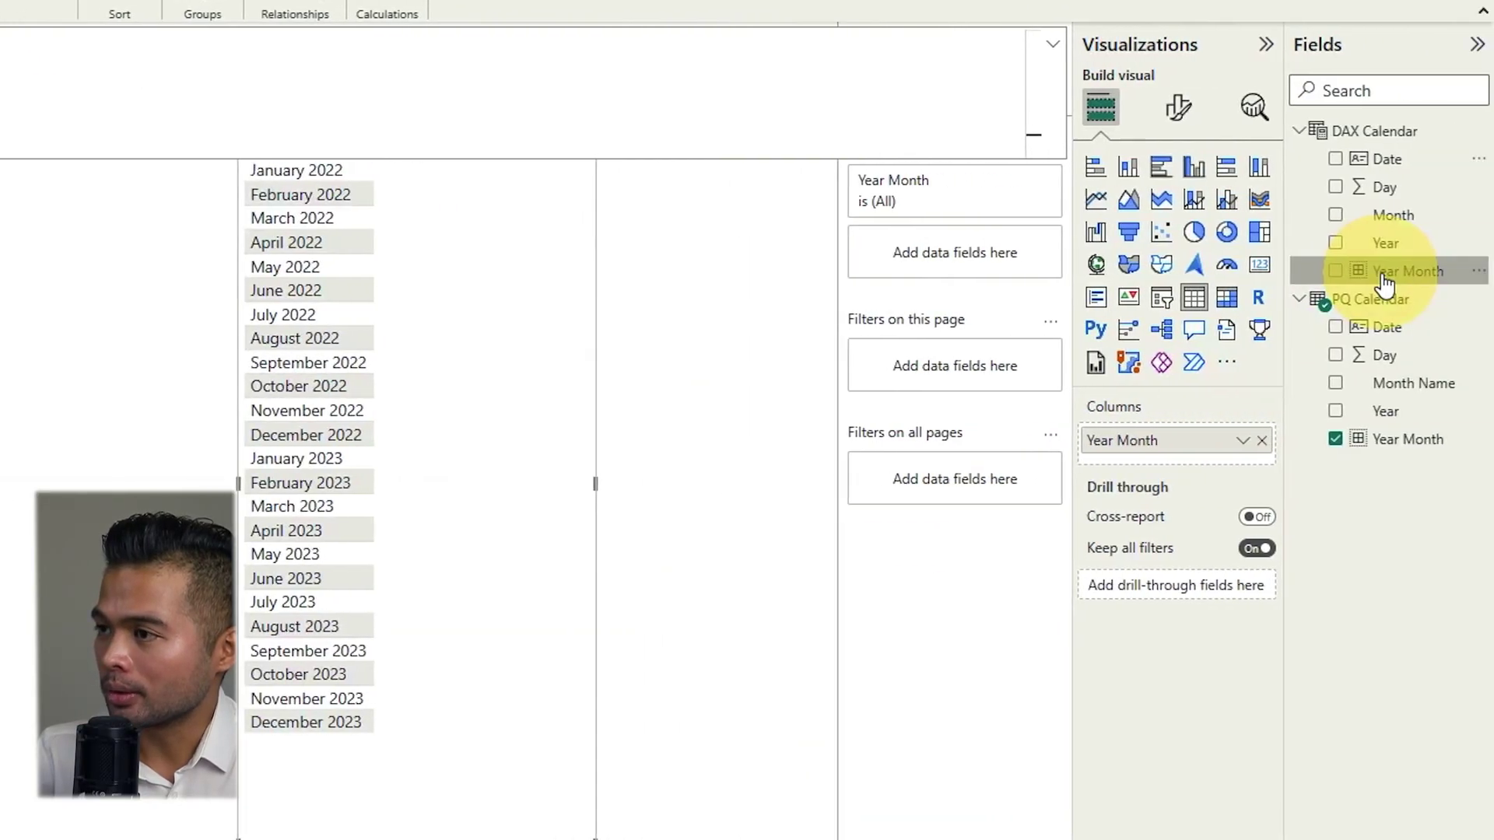
pyautogui.moveTo(1384, 284); pyautogui.dragTo(502, 315)
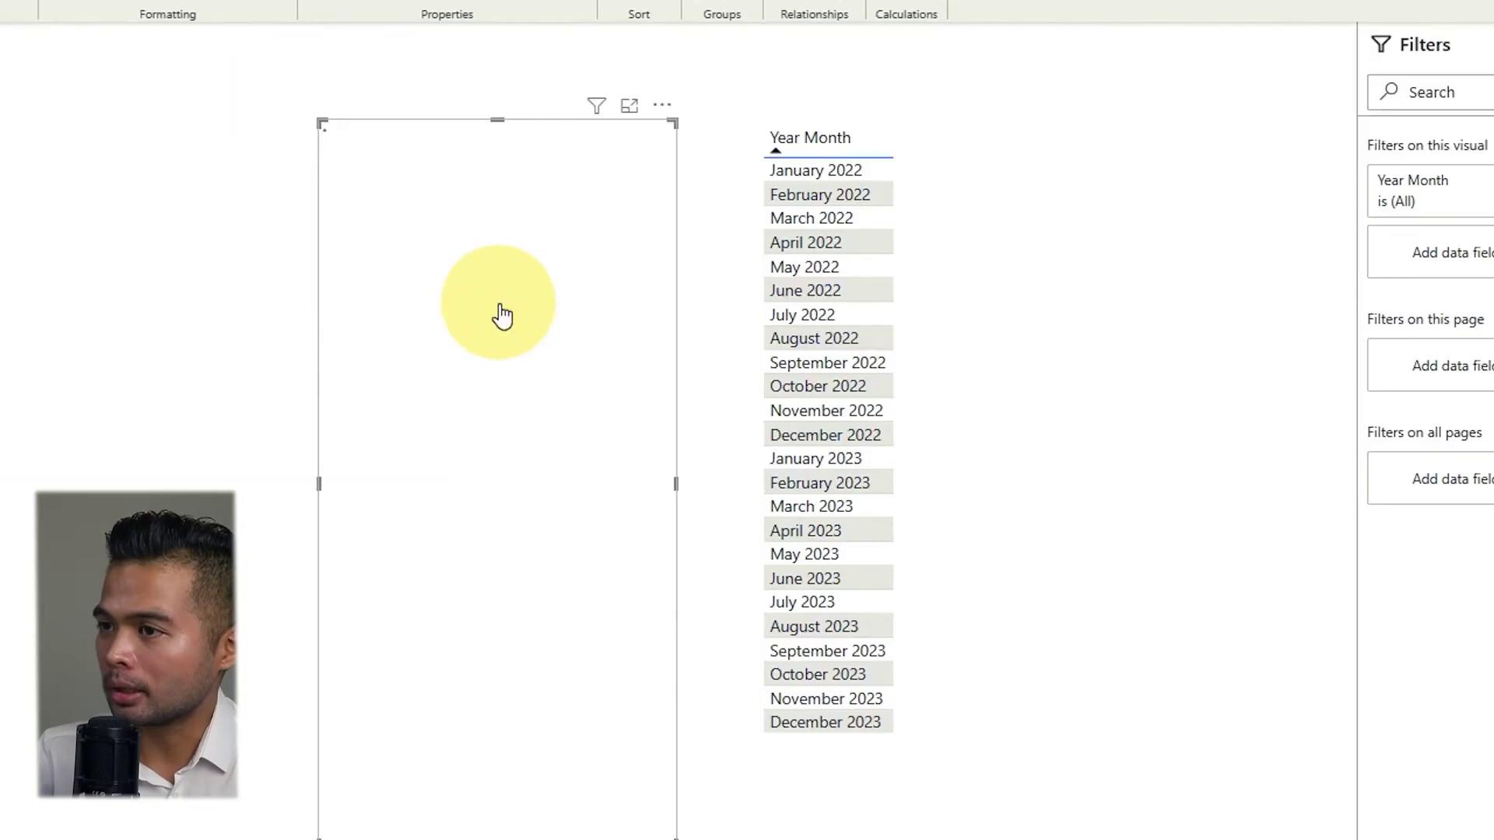
pyautogui.moveTo(490, 133); pyautogui.dragTo(517, 101)
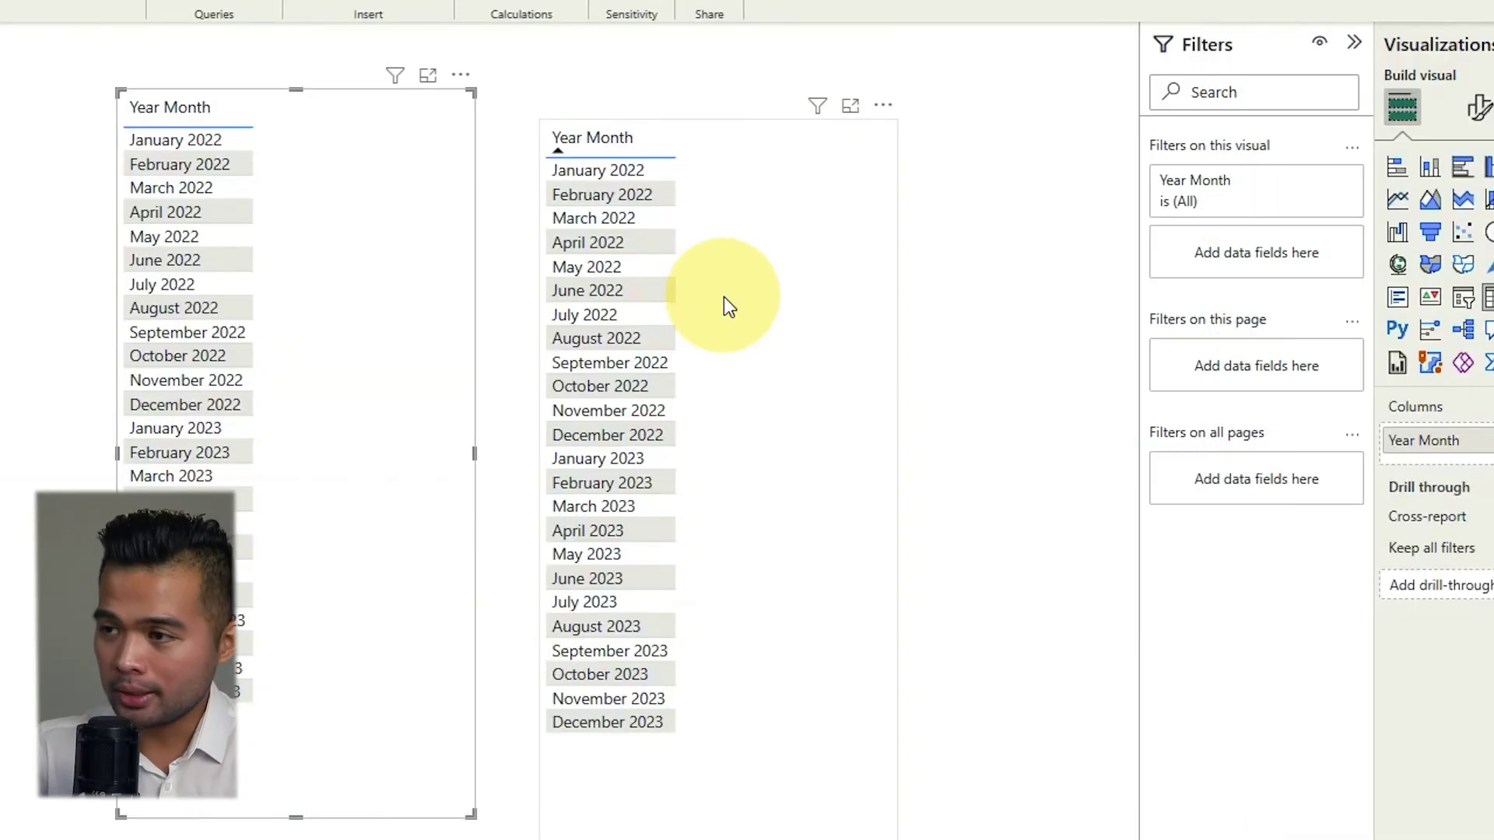
# Delete both Year Month tables and add a Month Name table to the canvas.
pyautogui.click(724, 296)
pyautogui.press('Delete')
pyautogui.click(425, 312)
pyautogui.press('Delete')
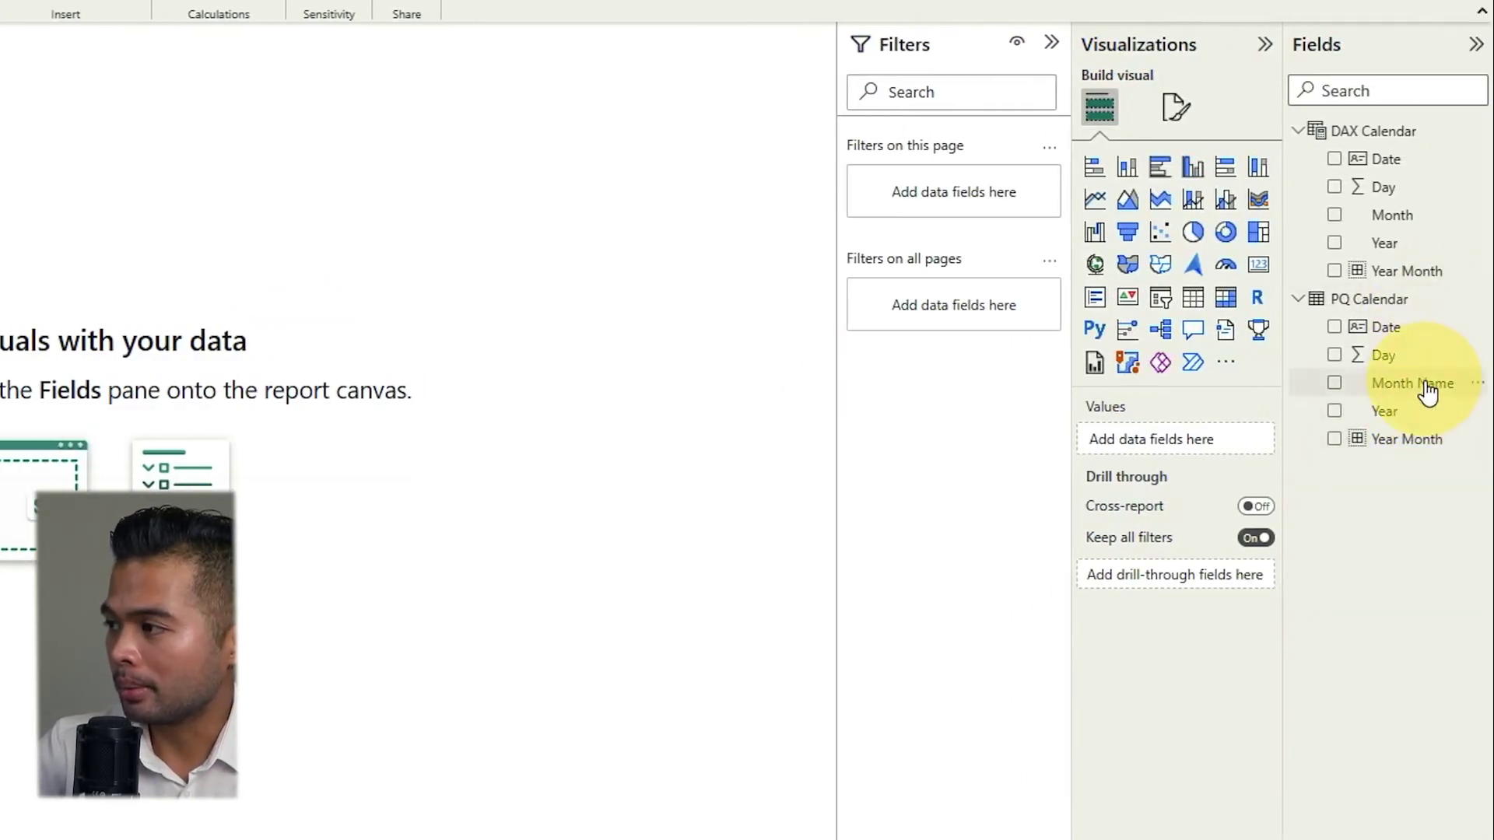
pyautogui.moveTo(1428, 391); pyautogui.dragTo(539, 243)
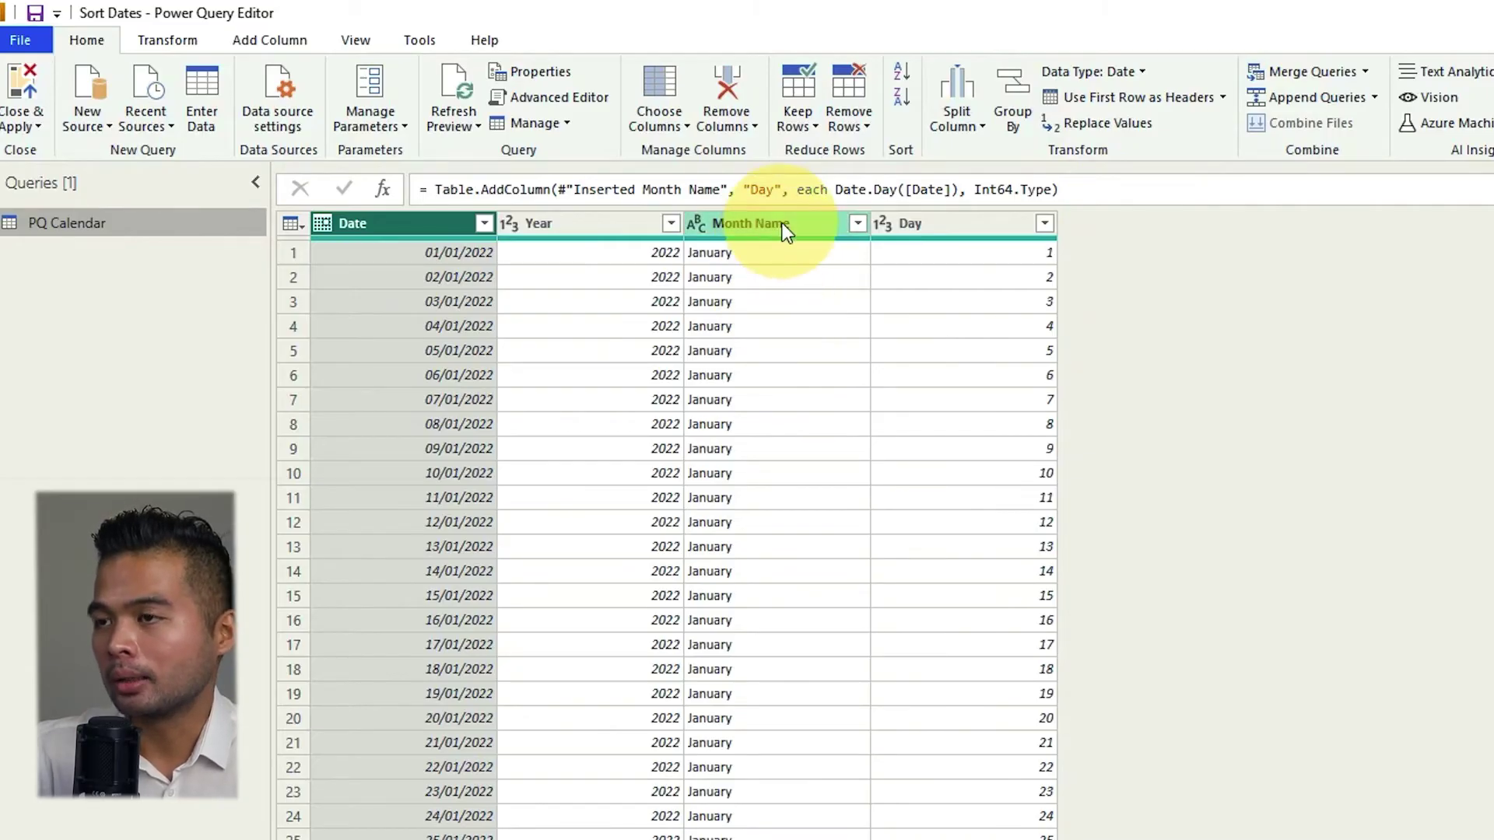
# Add a Month number column from Date to PQ Calendar and check February shows 2.
pyautogui.click(701, 224)
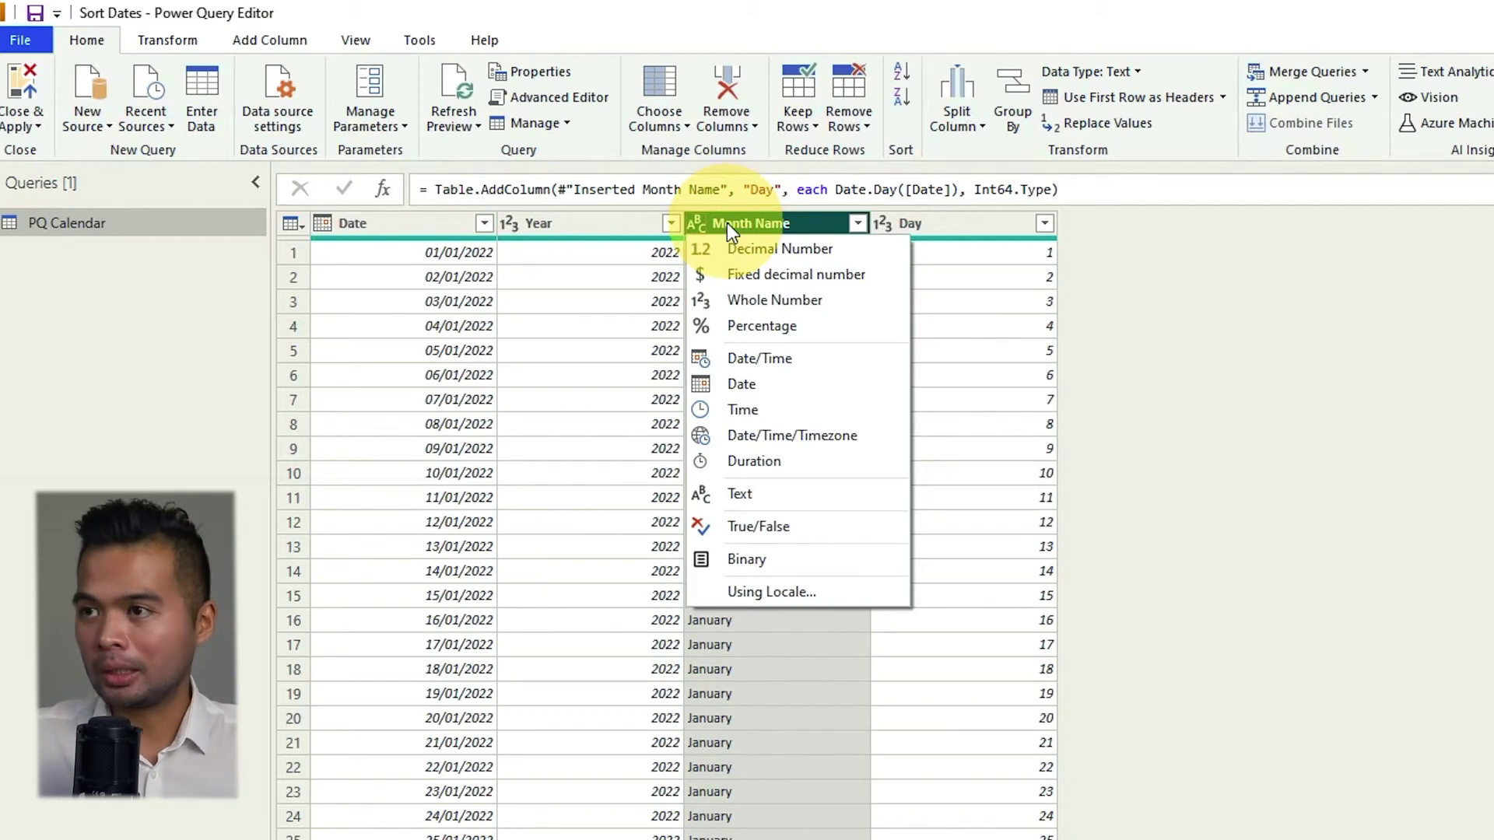
pyautogui.click(727, 223)
pyautogui.click(441, 221)
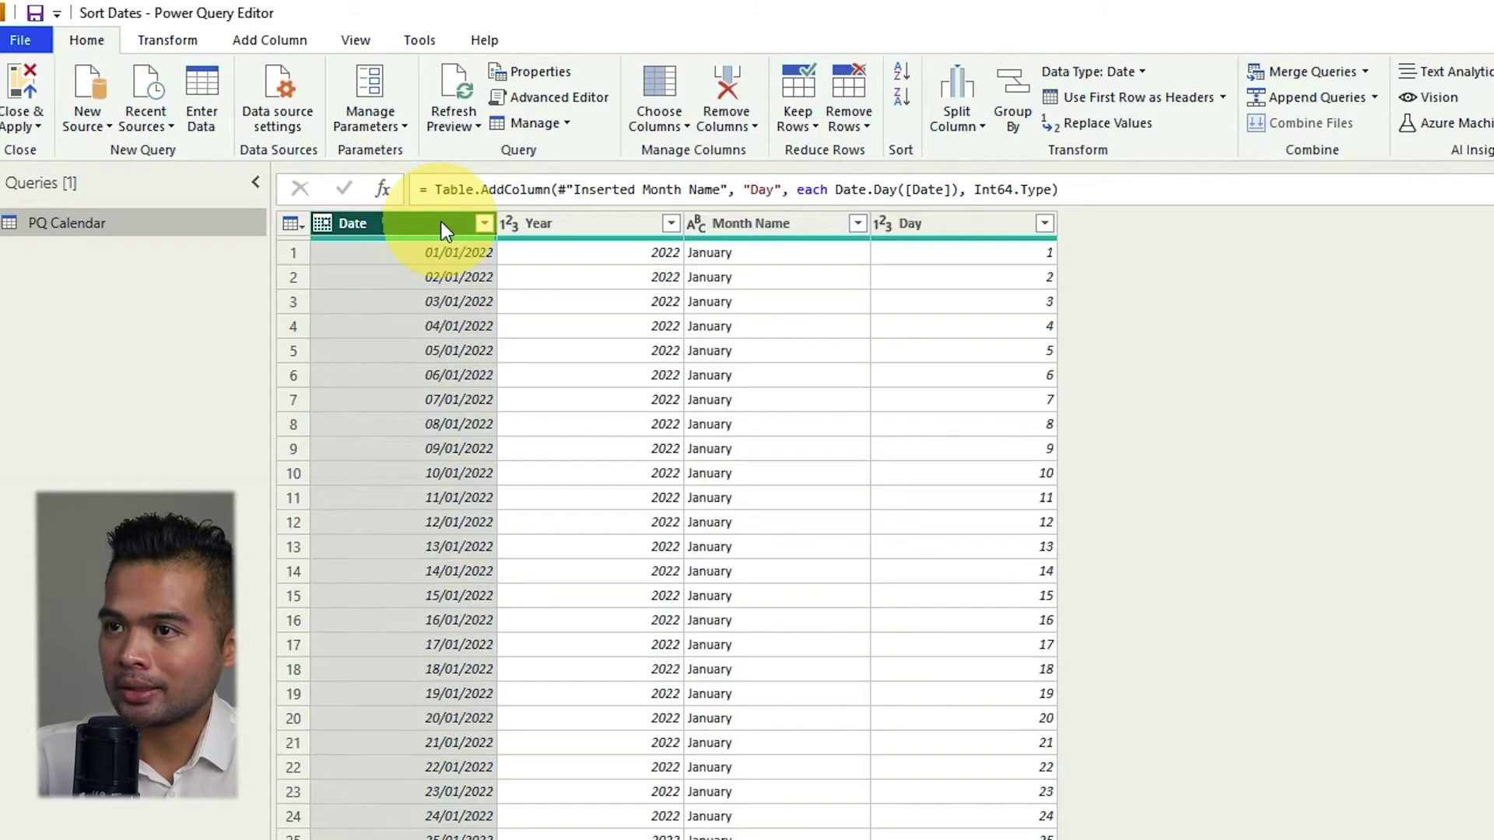
pyautogui.click(300, 44)
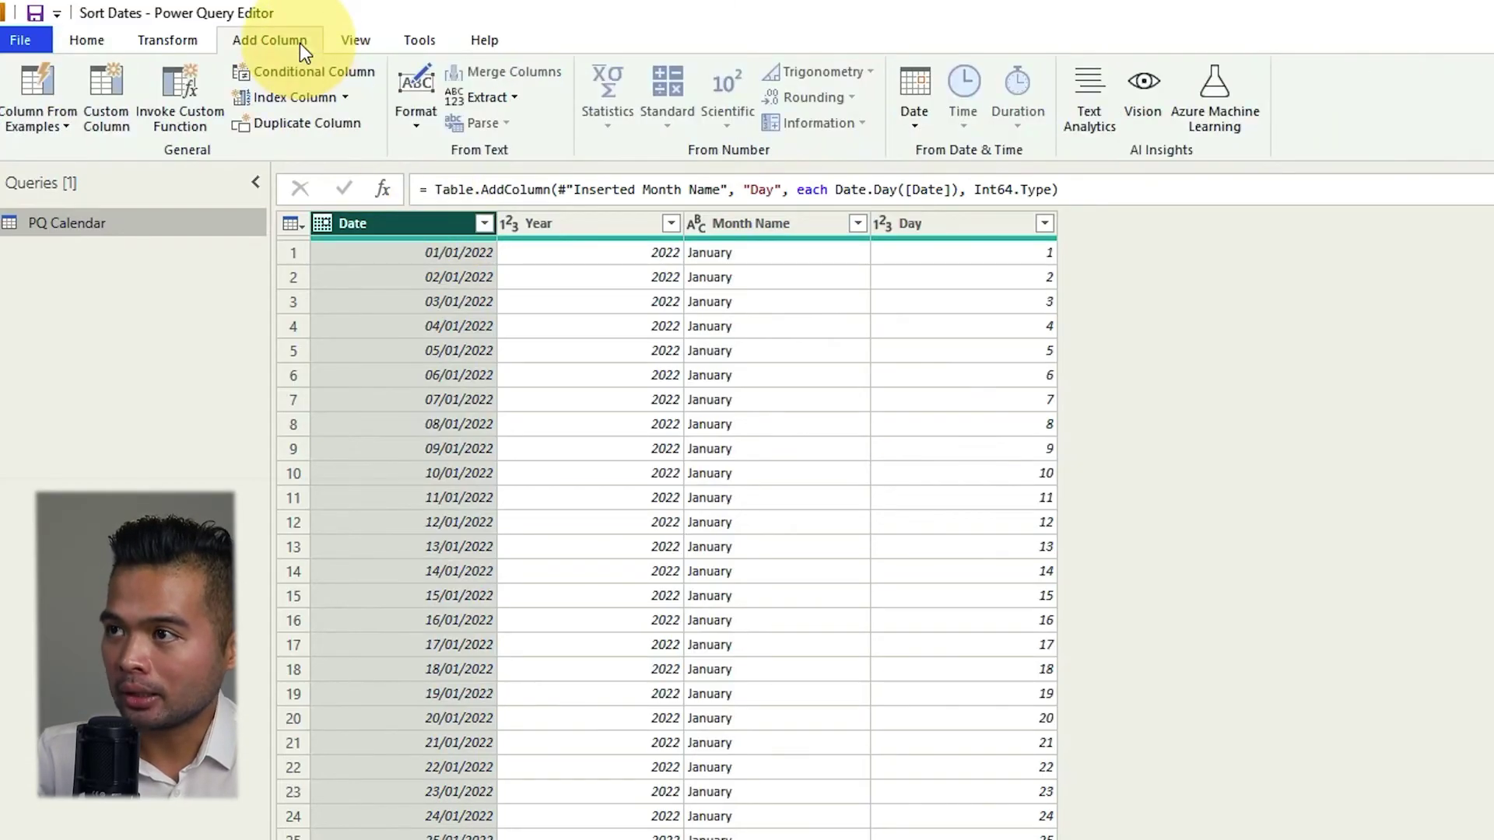
pyautogui.click(924, 124)
pyautogui.moveTo(963, 254)
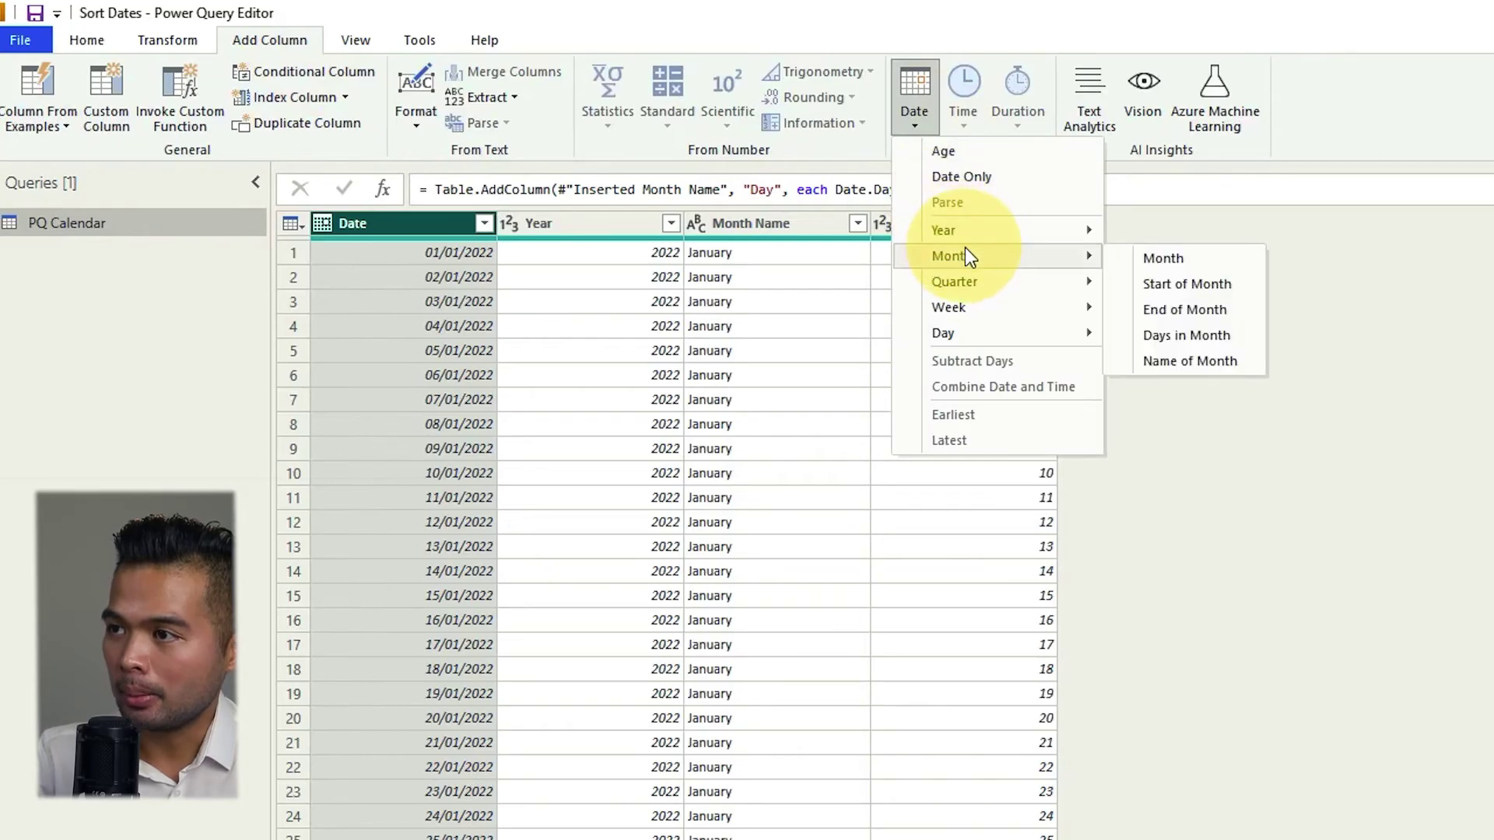
pyautogui.click(1230, 266)
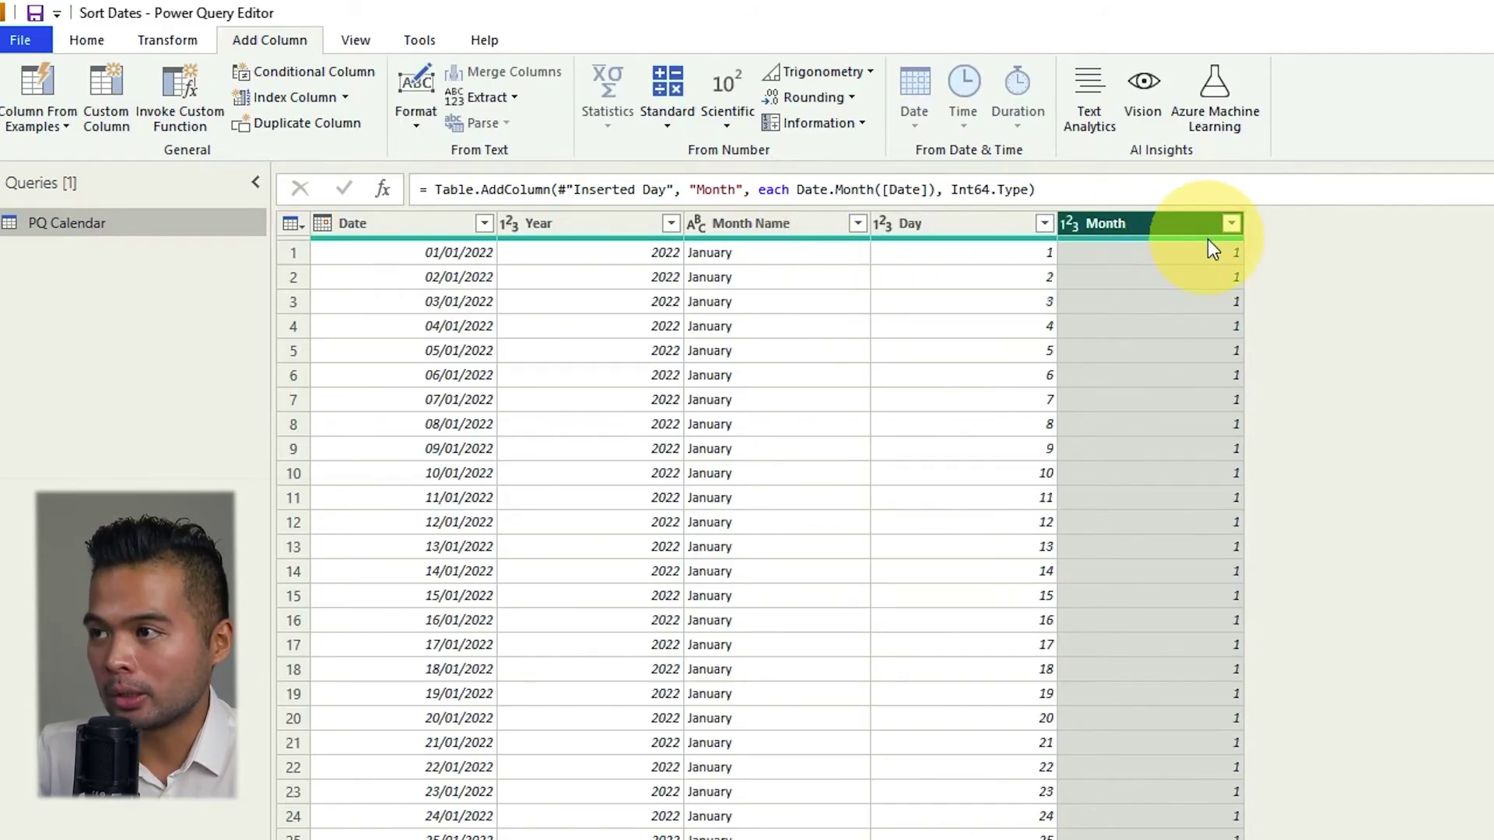
pyautogui.scroll(-6, 1172, 367)
pyautogui.scroll(-6, 1175, 377)
pyautogui.scroll(4, 840, 400)
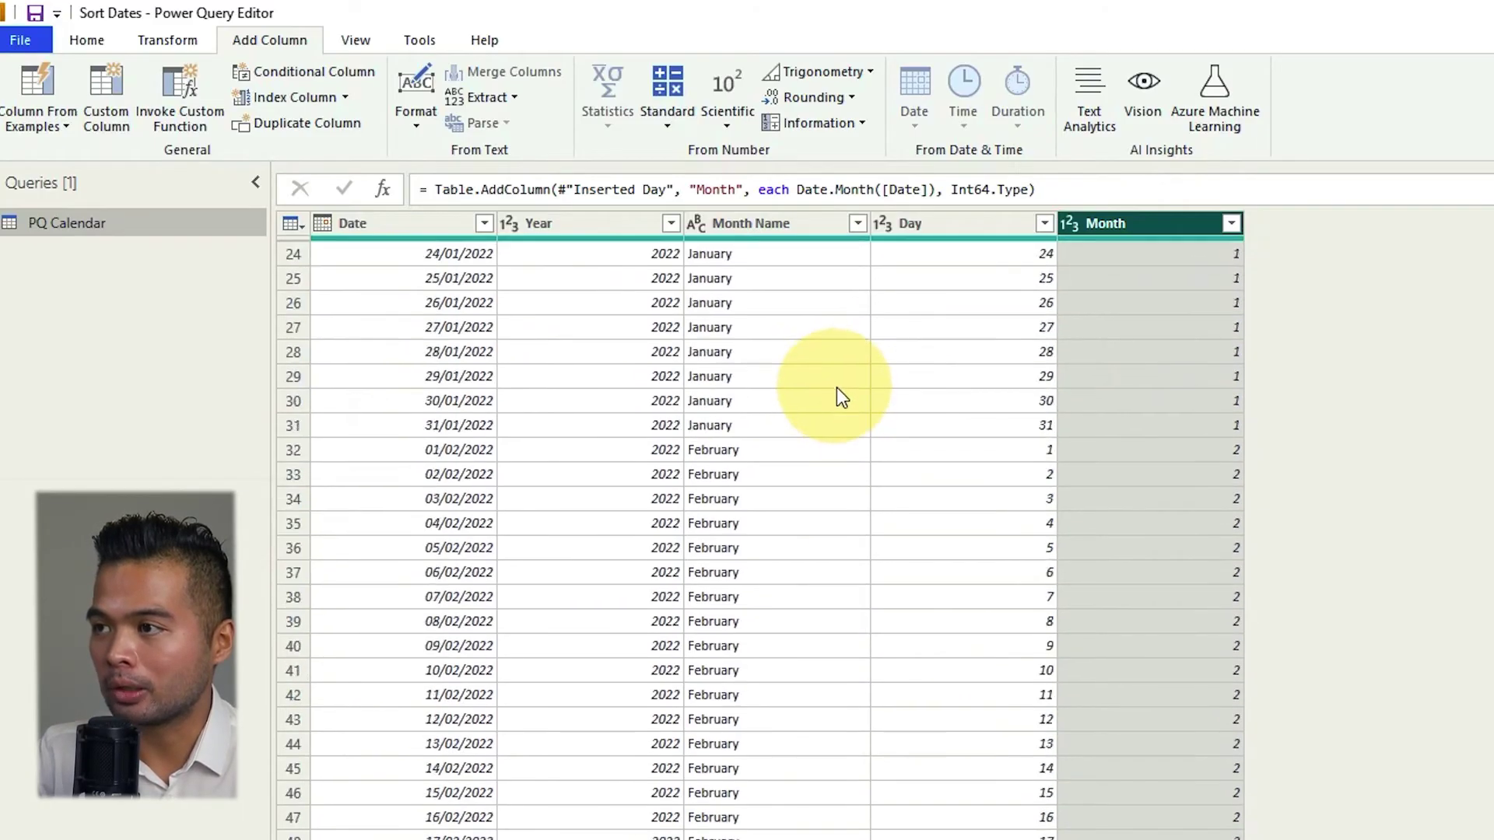
pyautogui.click(1179, 457)
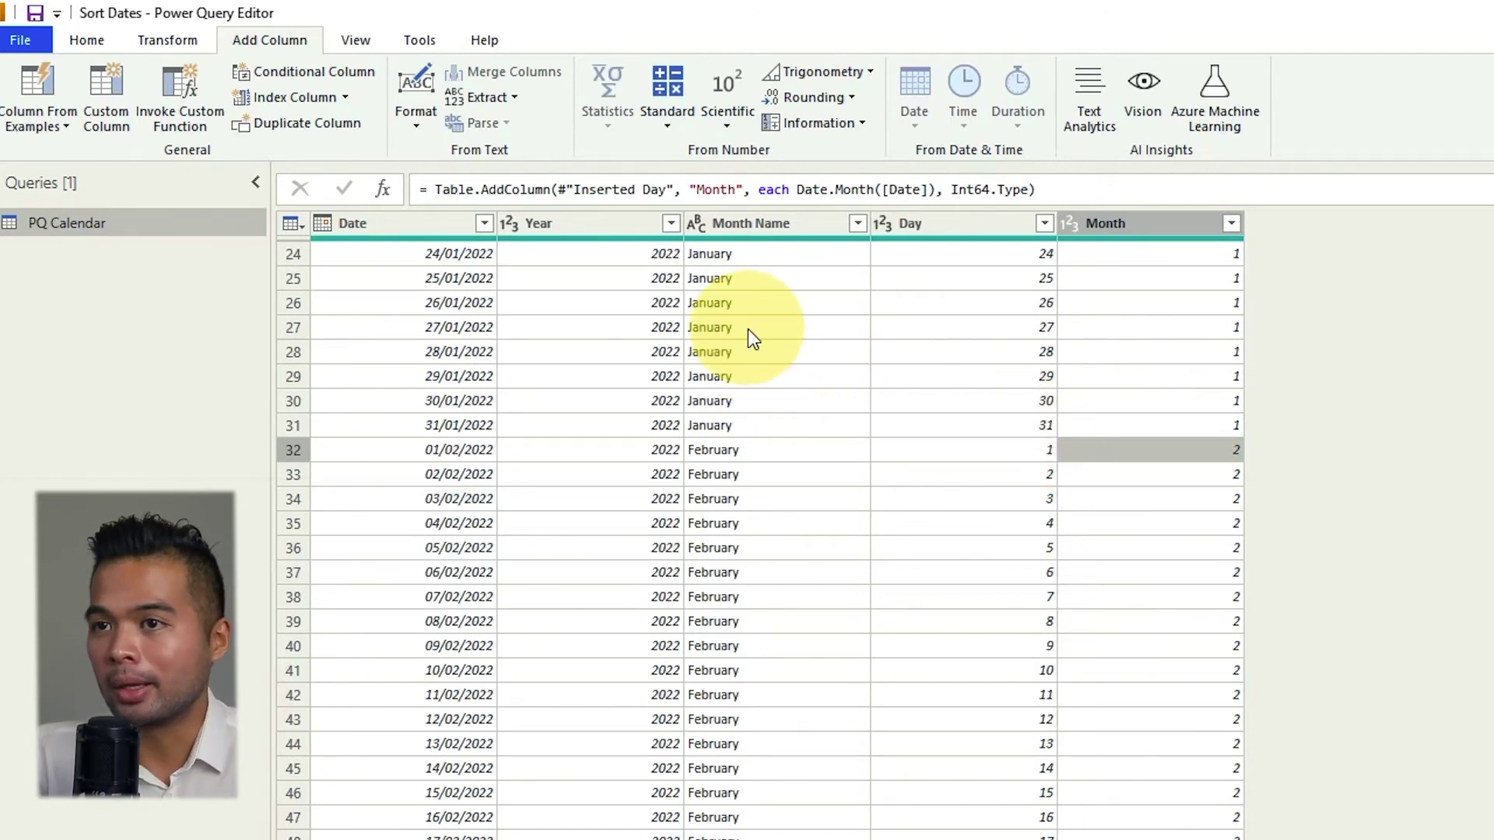
# Close & Apply the query, then sort Month Name by the Month column.
pyautogui.click(97, 36)
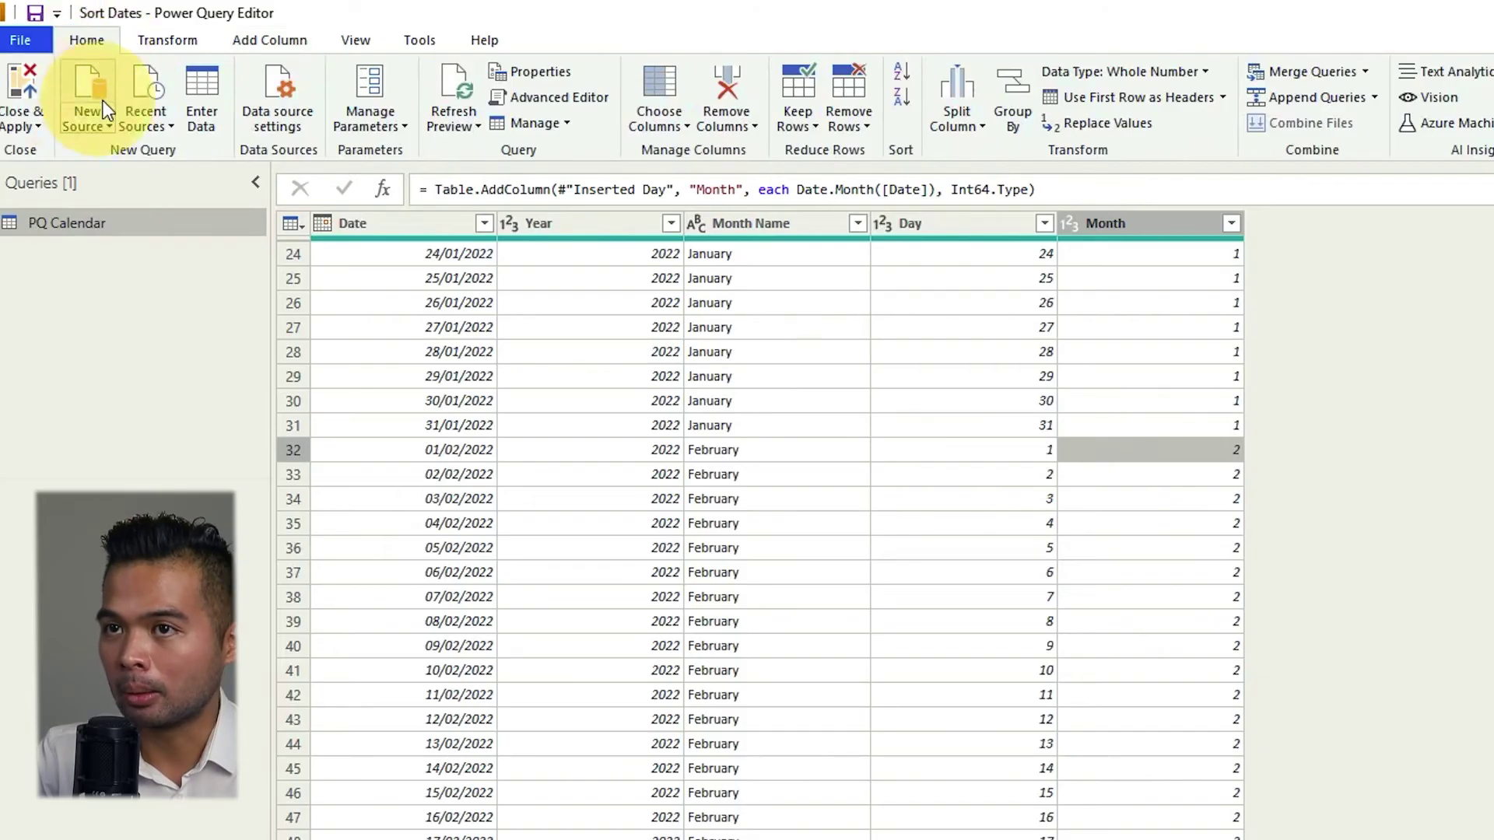
pyautogui.click(10, 90)
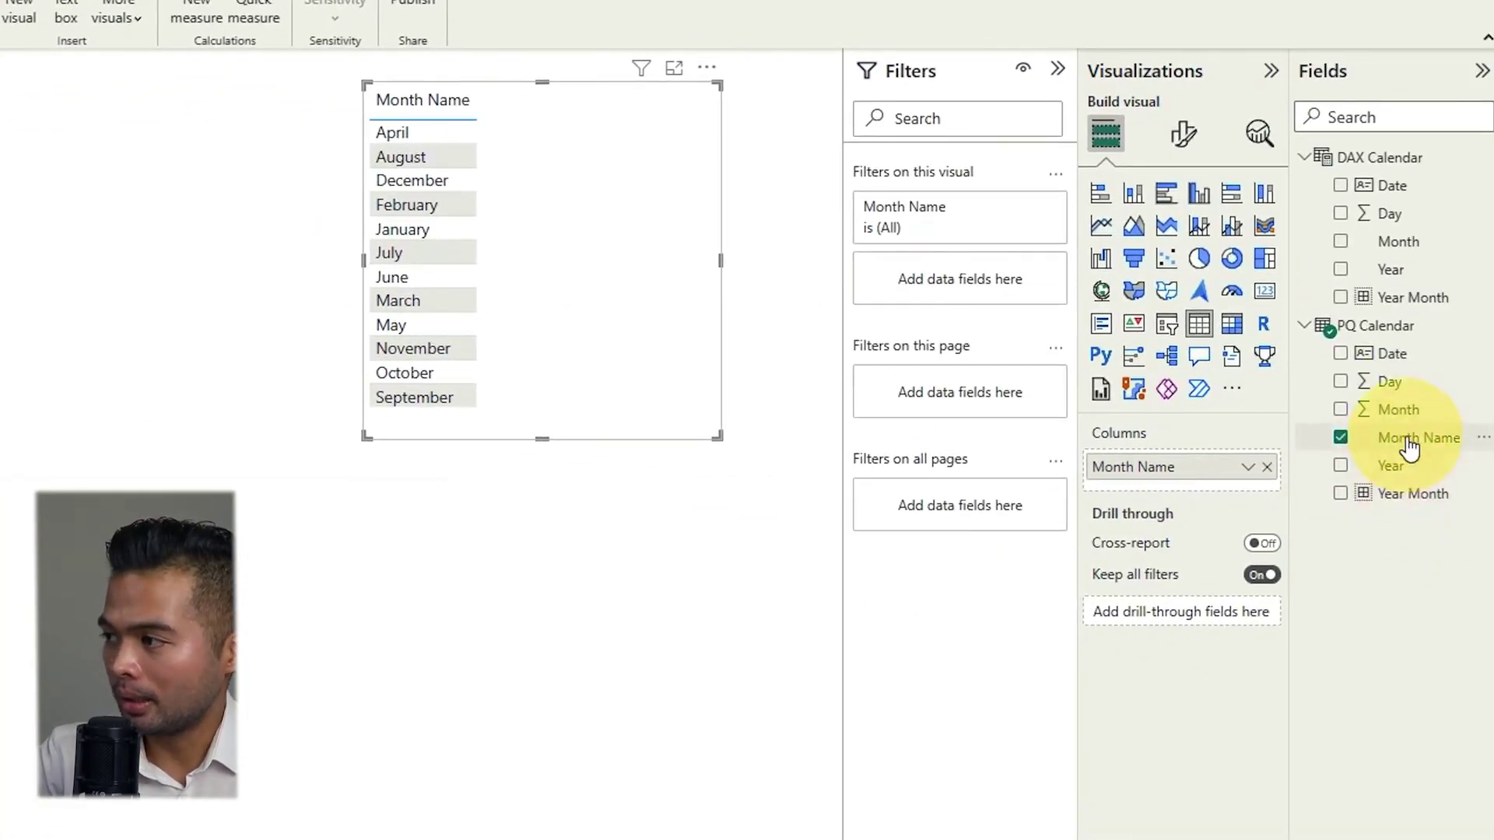
pyautogui.click(1410, 449)
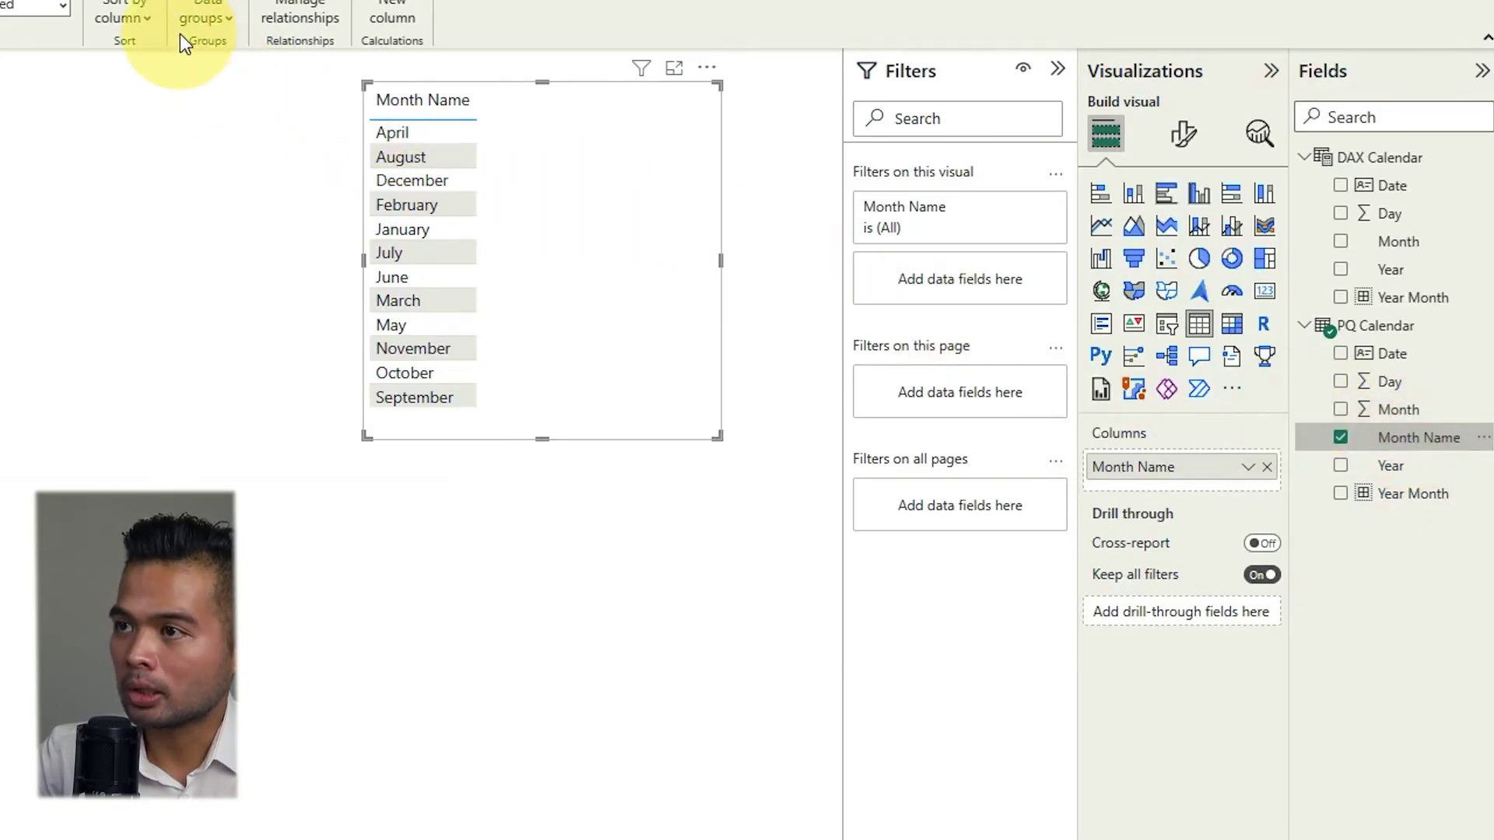
pyautogui.click(240, 84)
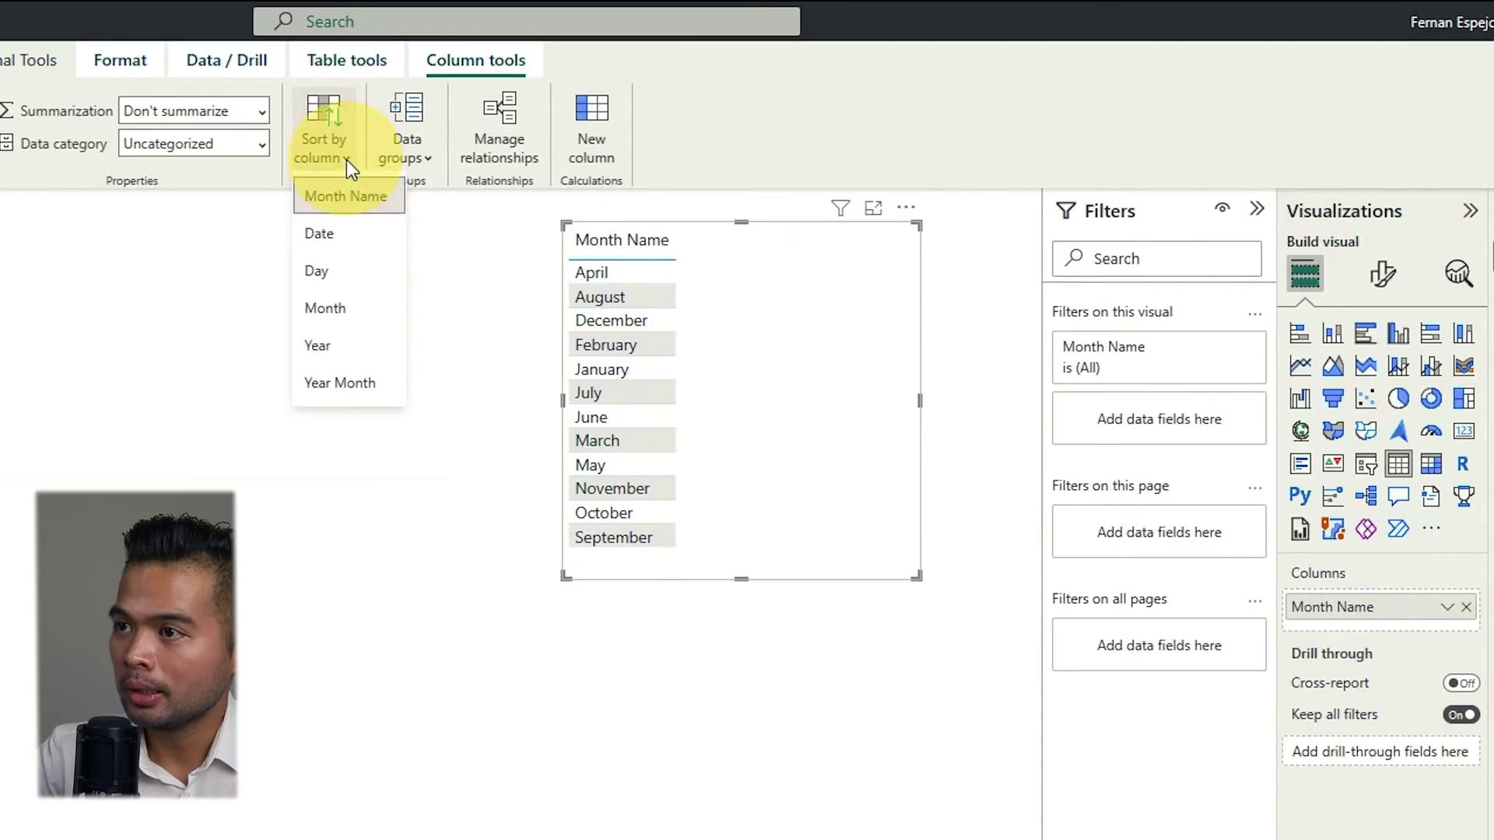
pyautogui.click(337, 315)
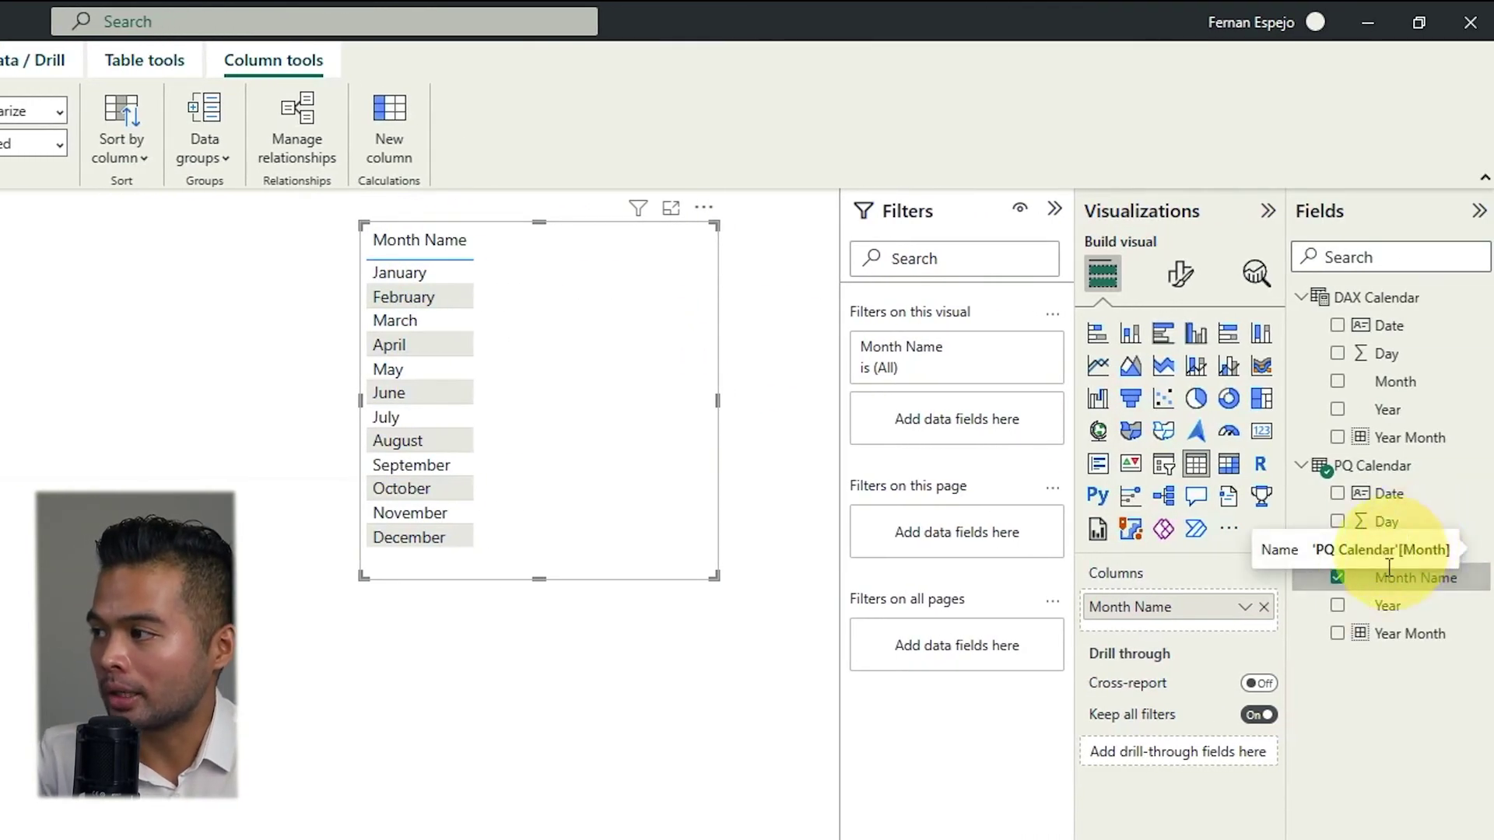
# Add Month to the Month Name table and set it to Don't summarize, showing 1–12.
pyautogui.moveTo(1397, 549); pyautogui.dragTo(597, 423)
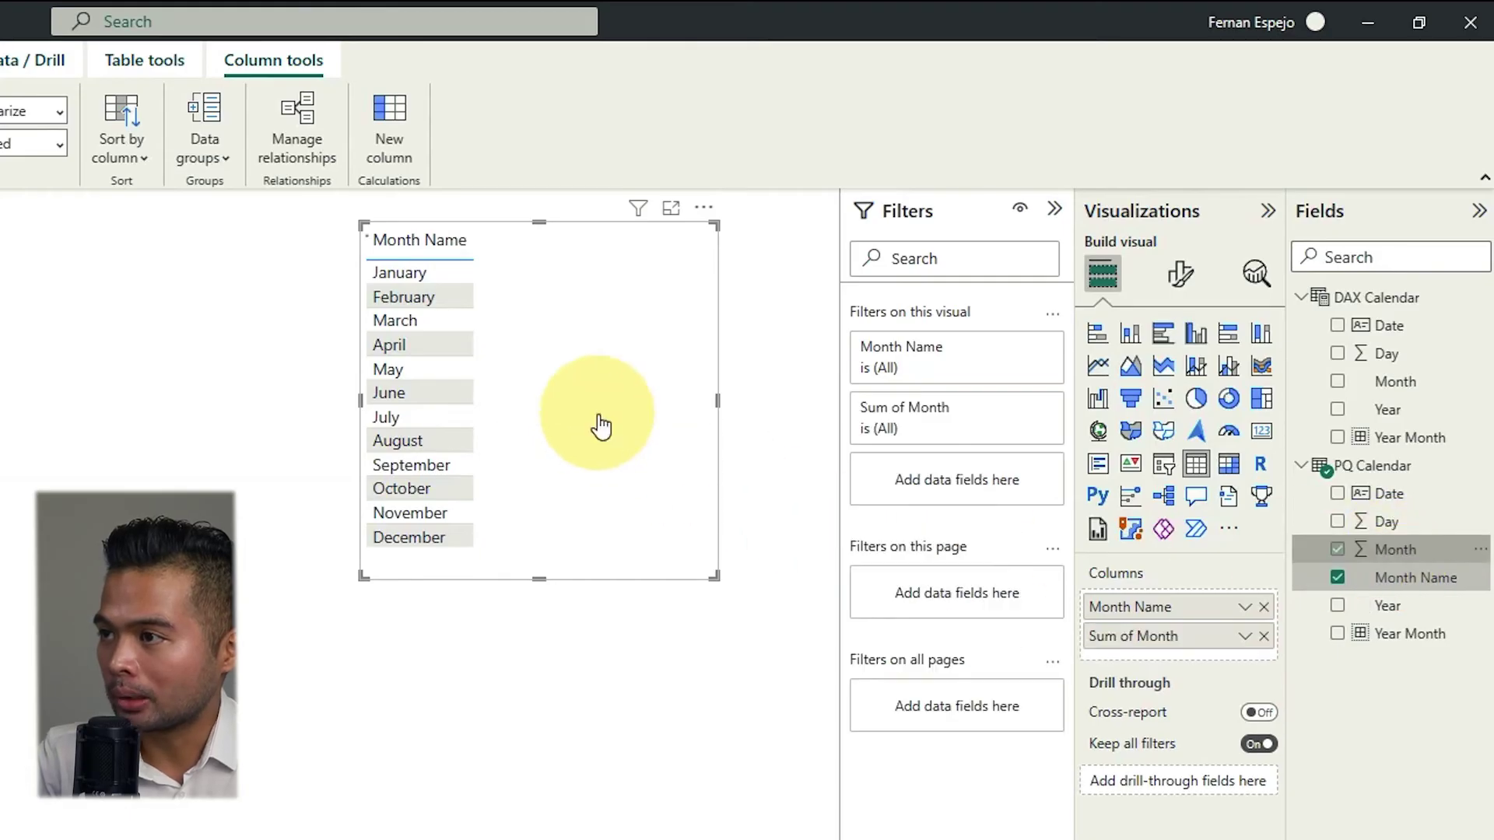
pyautogui.click(1245, 637)
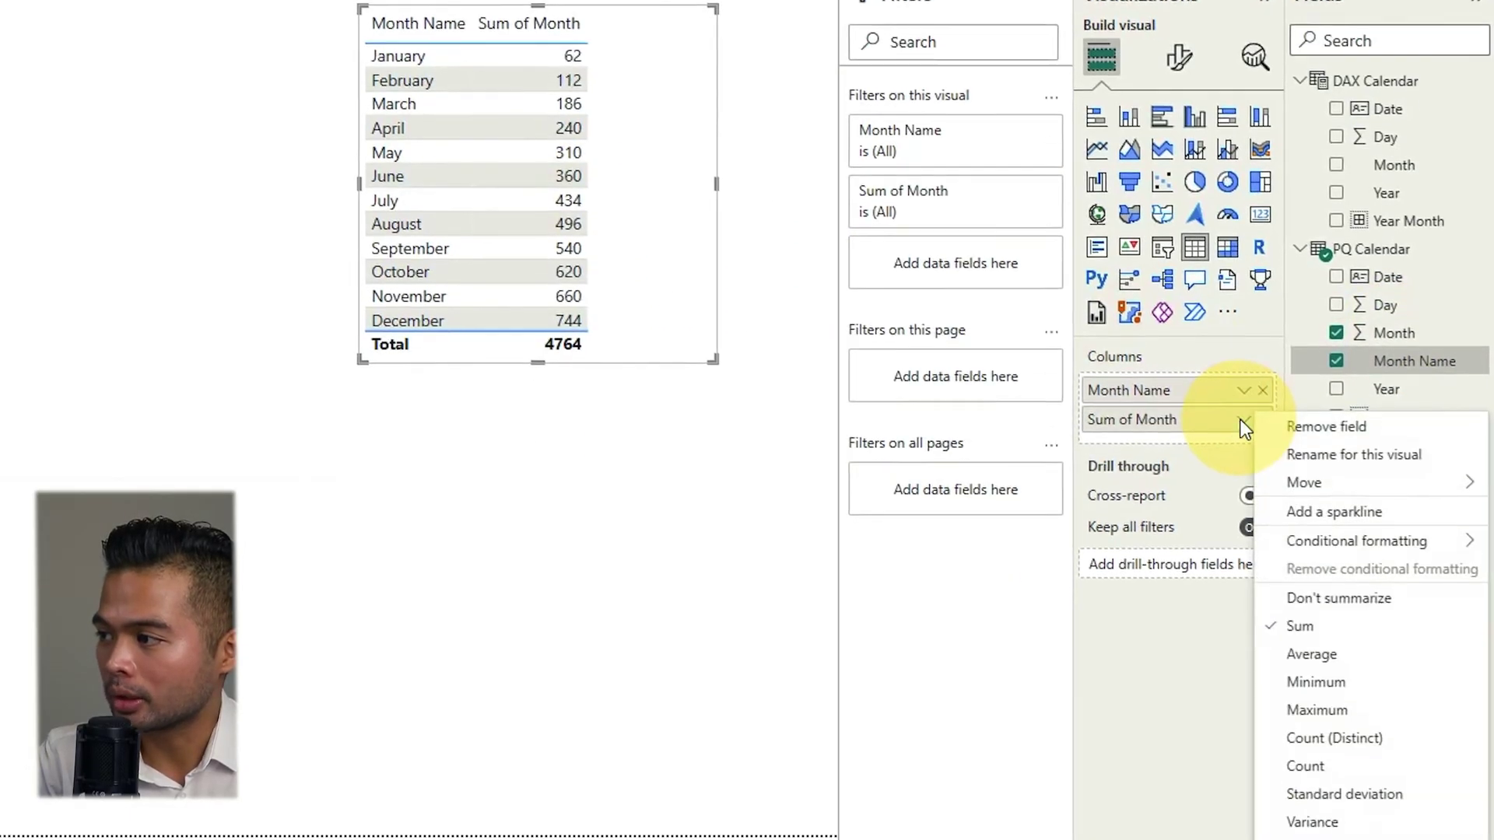
pyautogui.click(1332, 818)
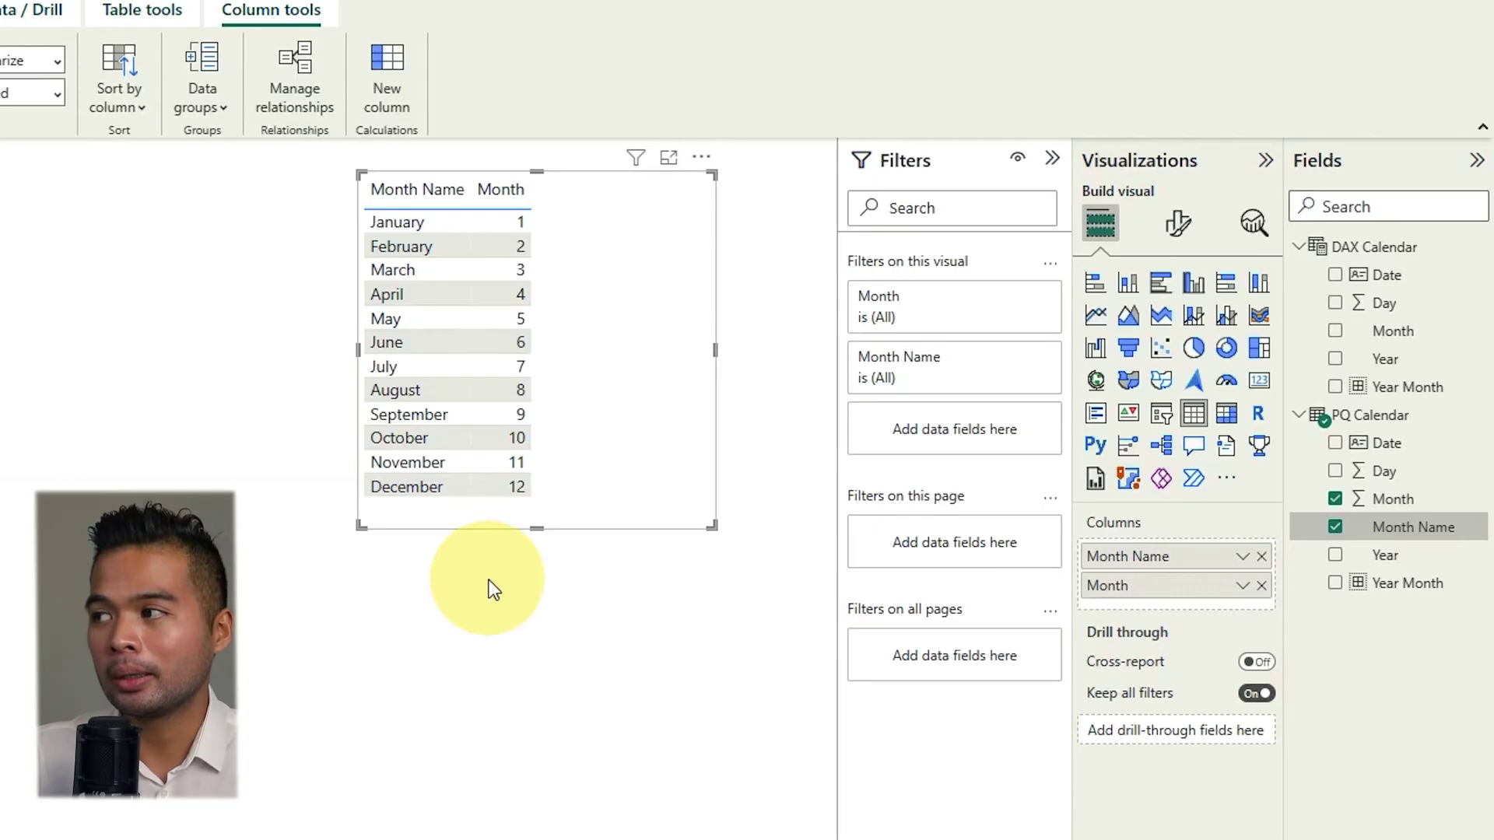
# Append , "Month Order", MONTH([Date]) to the DAX Calendar formula and accept the change.
pyautogui.click(1373, 265)
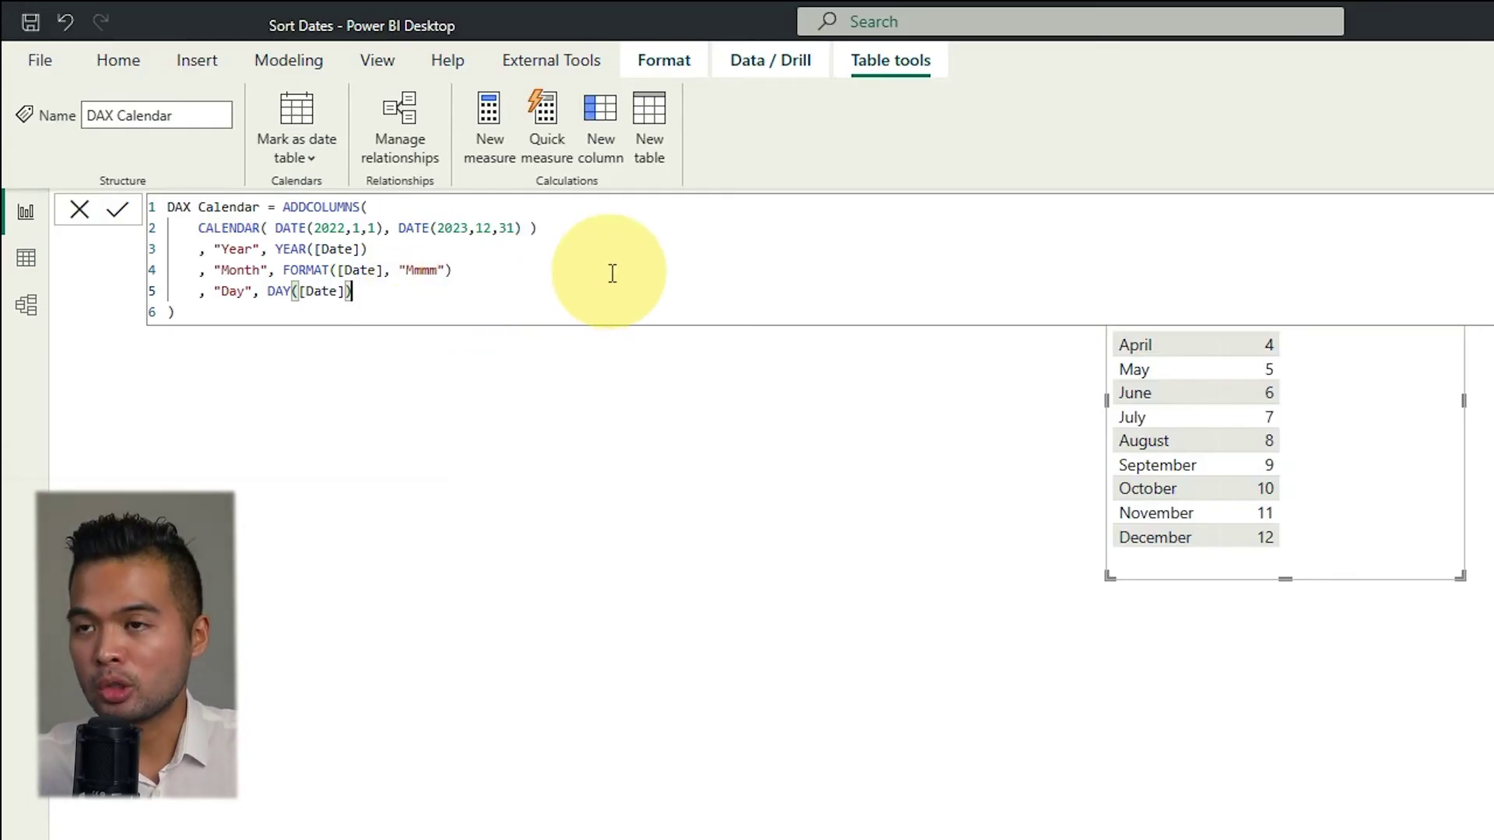
pyautogui.press('Return')
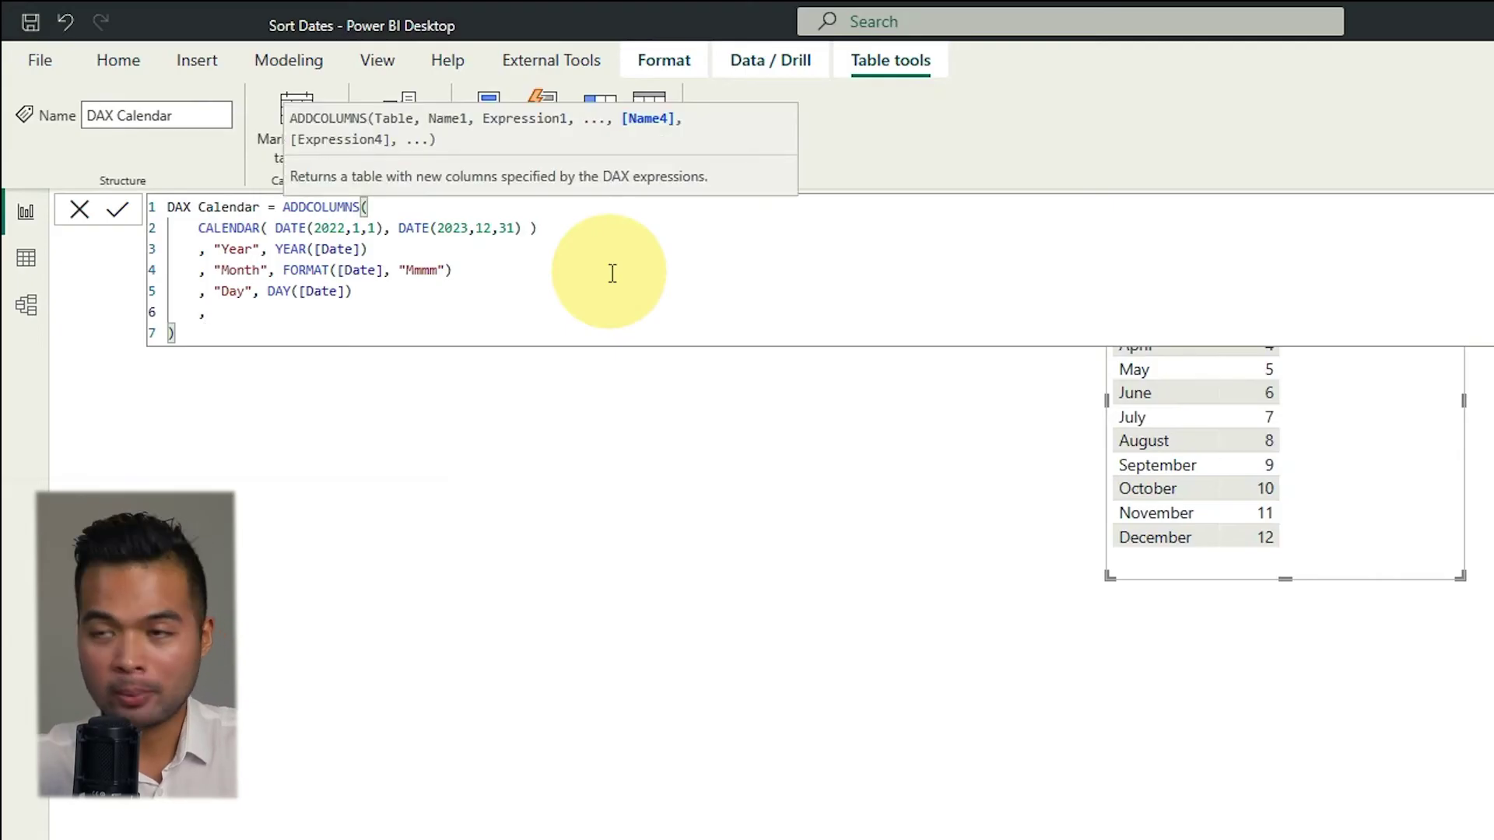
pyautogui.write(', "Month')
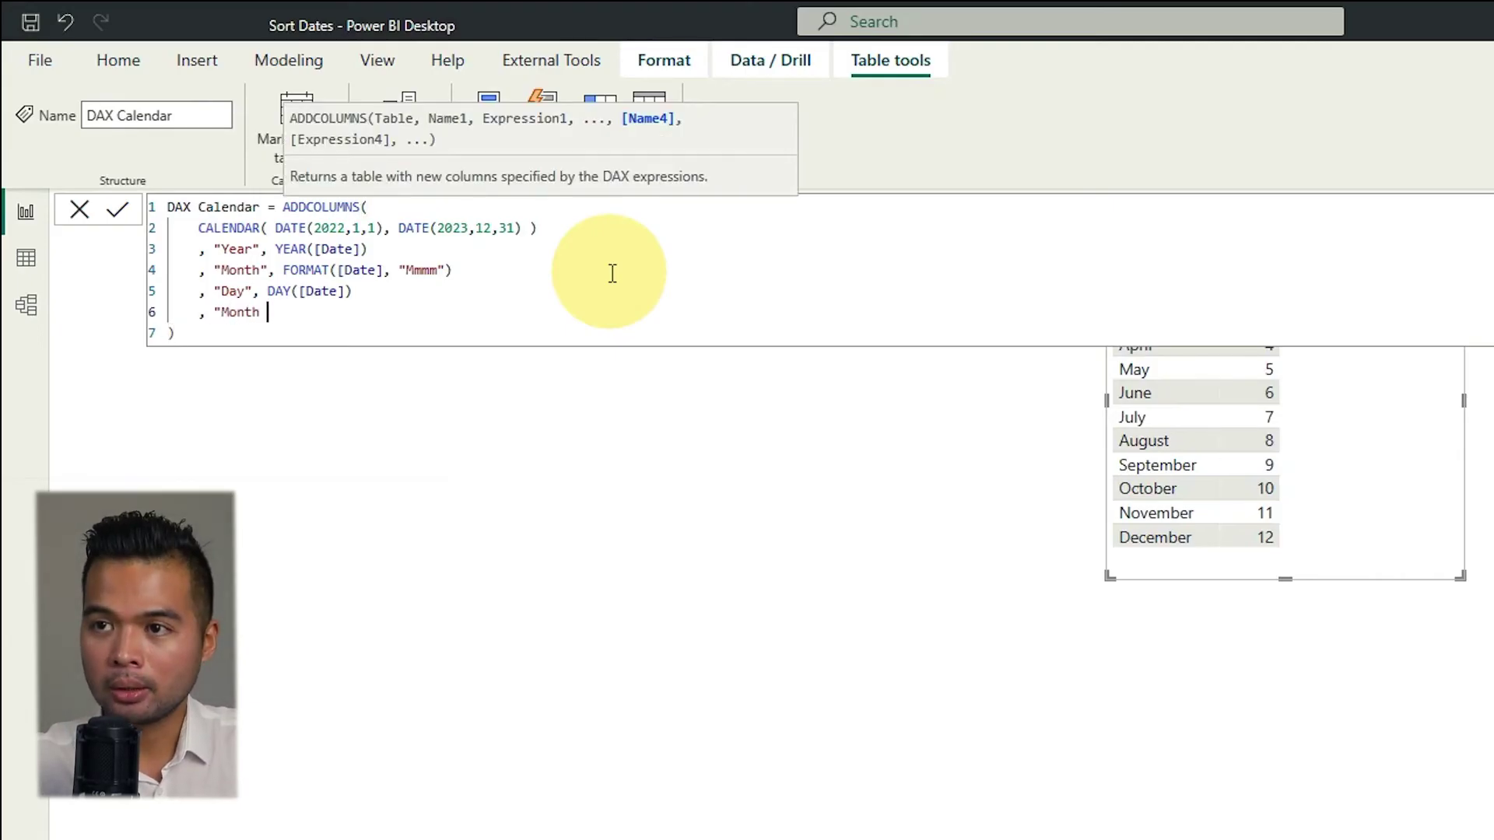
pyautogui.write(' Order",')
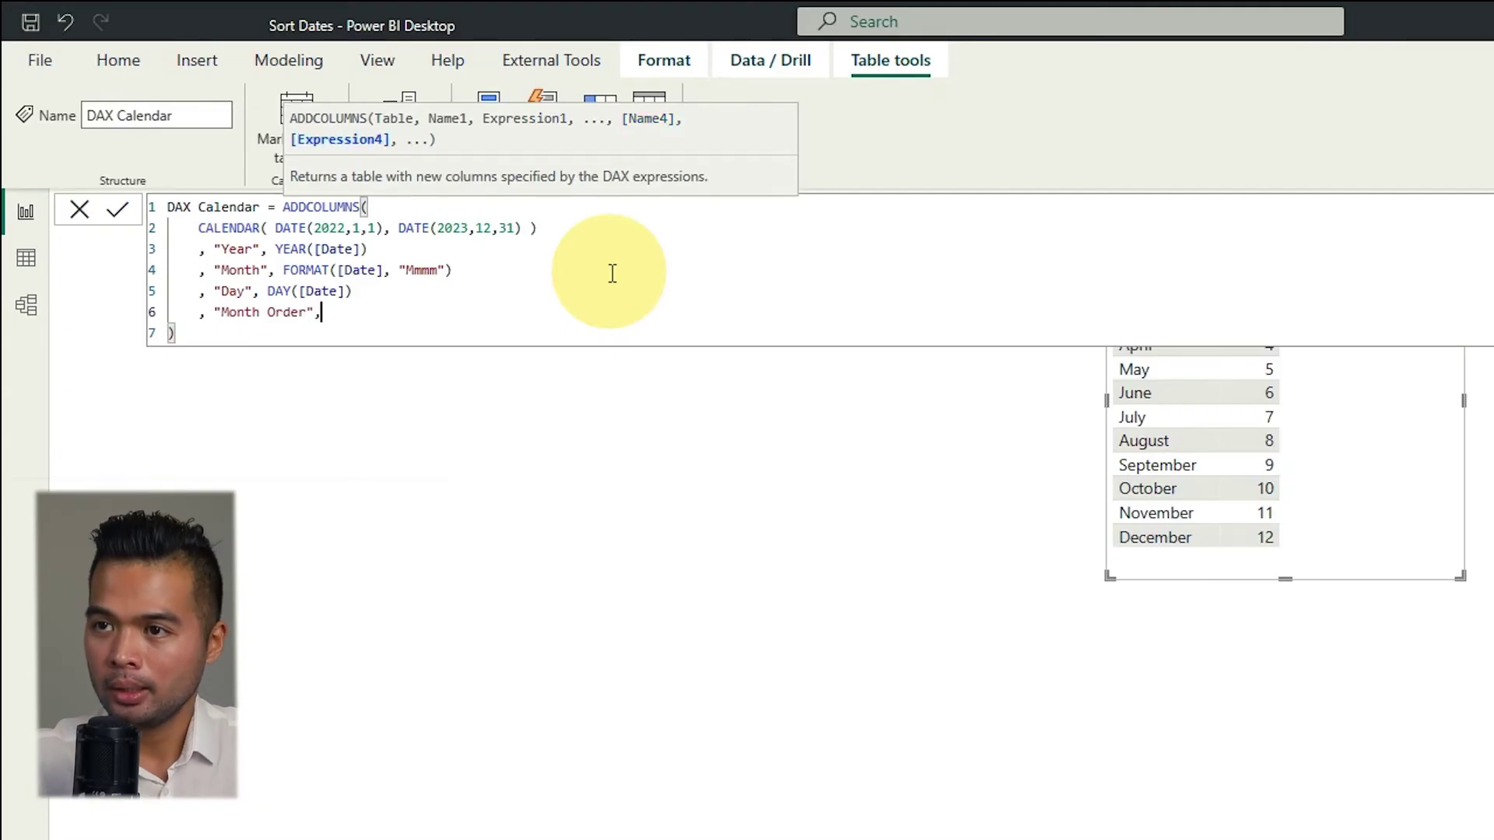
pyautogui.write(' MONTH')
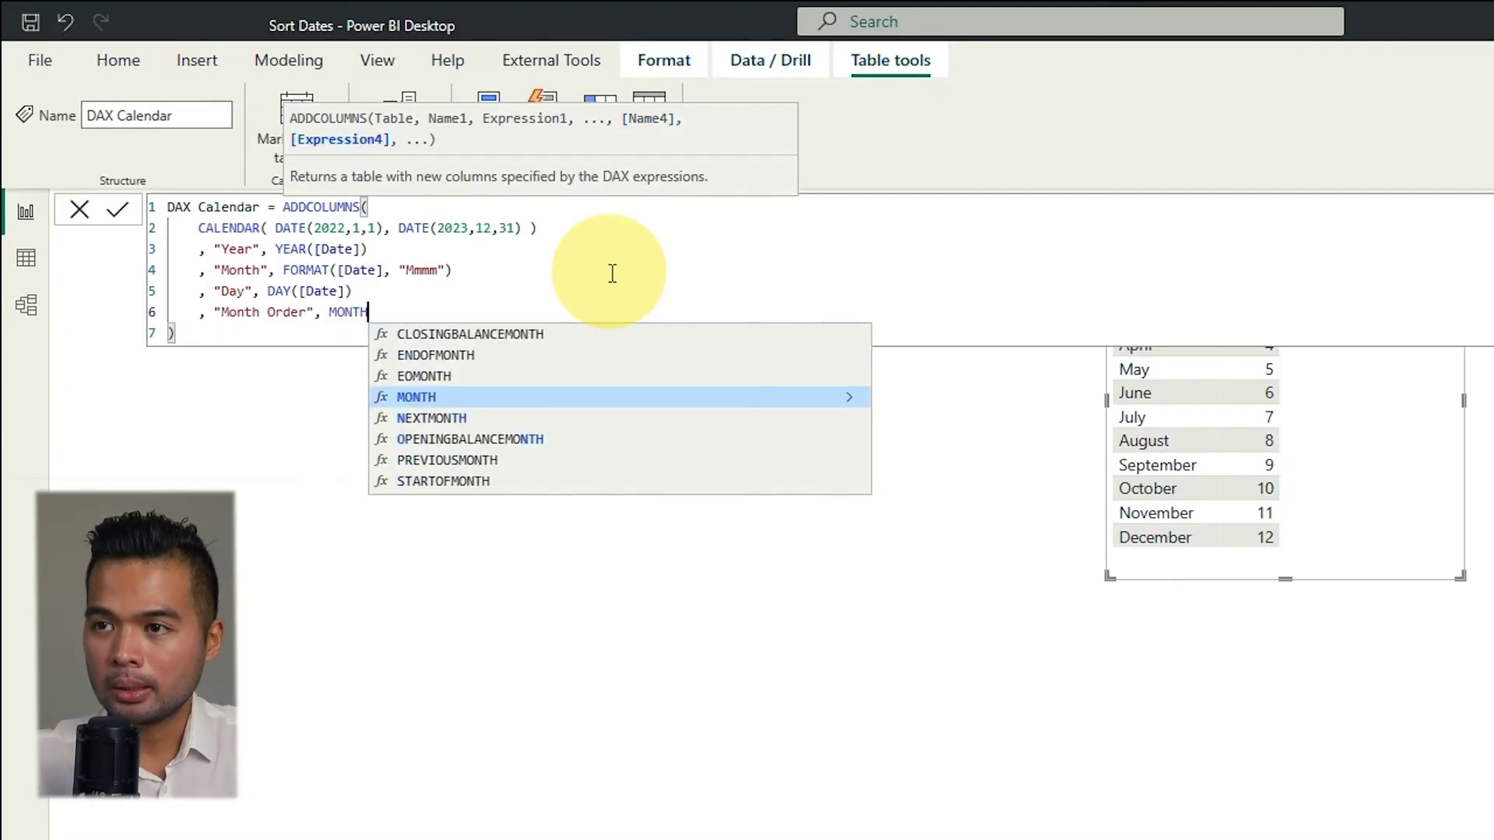
pyautogui.write('(')
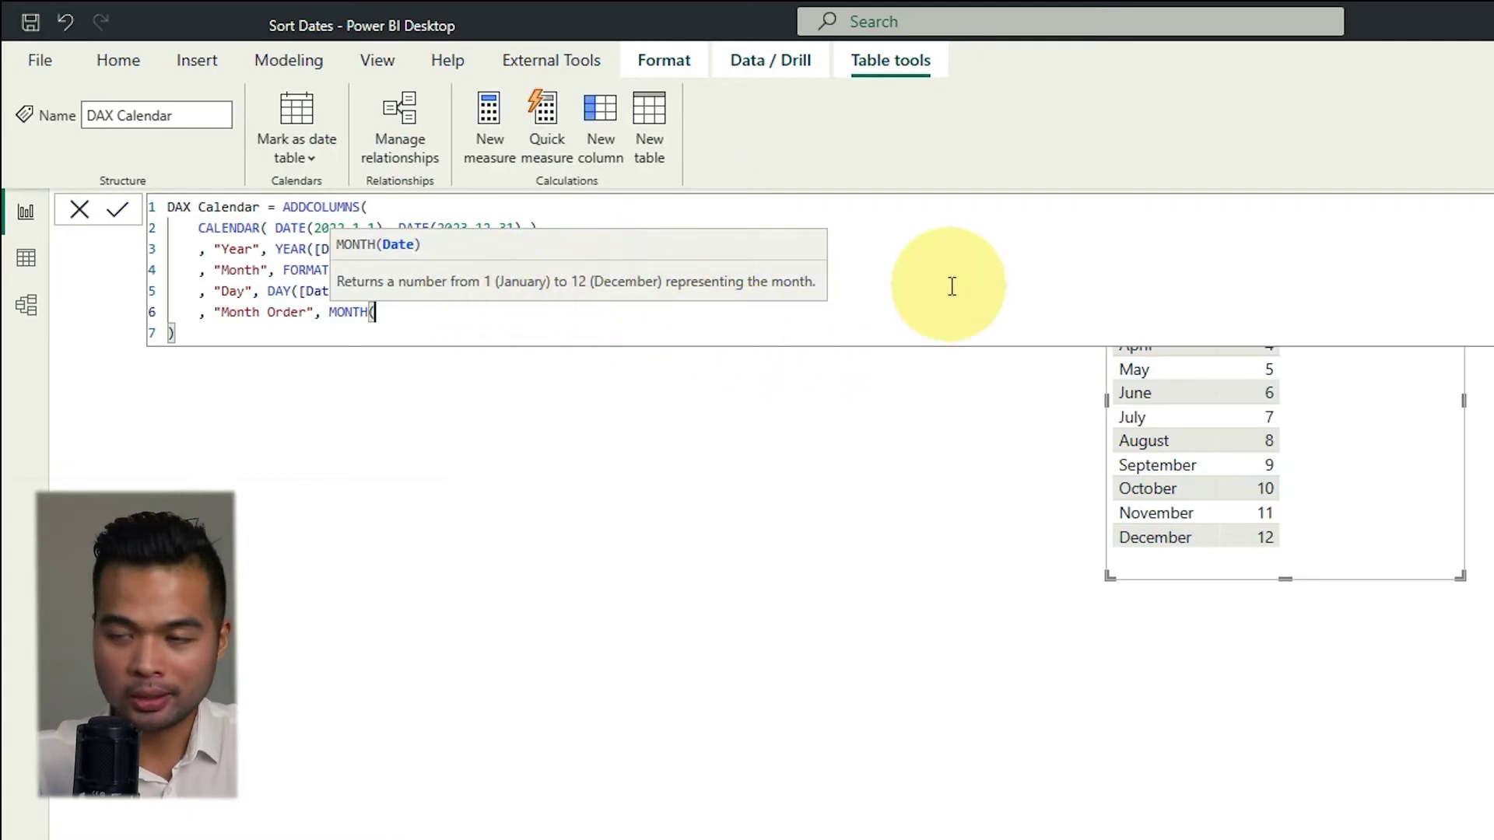
pyautogui.write('[Date])')
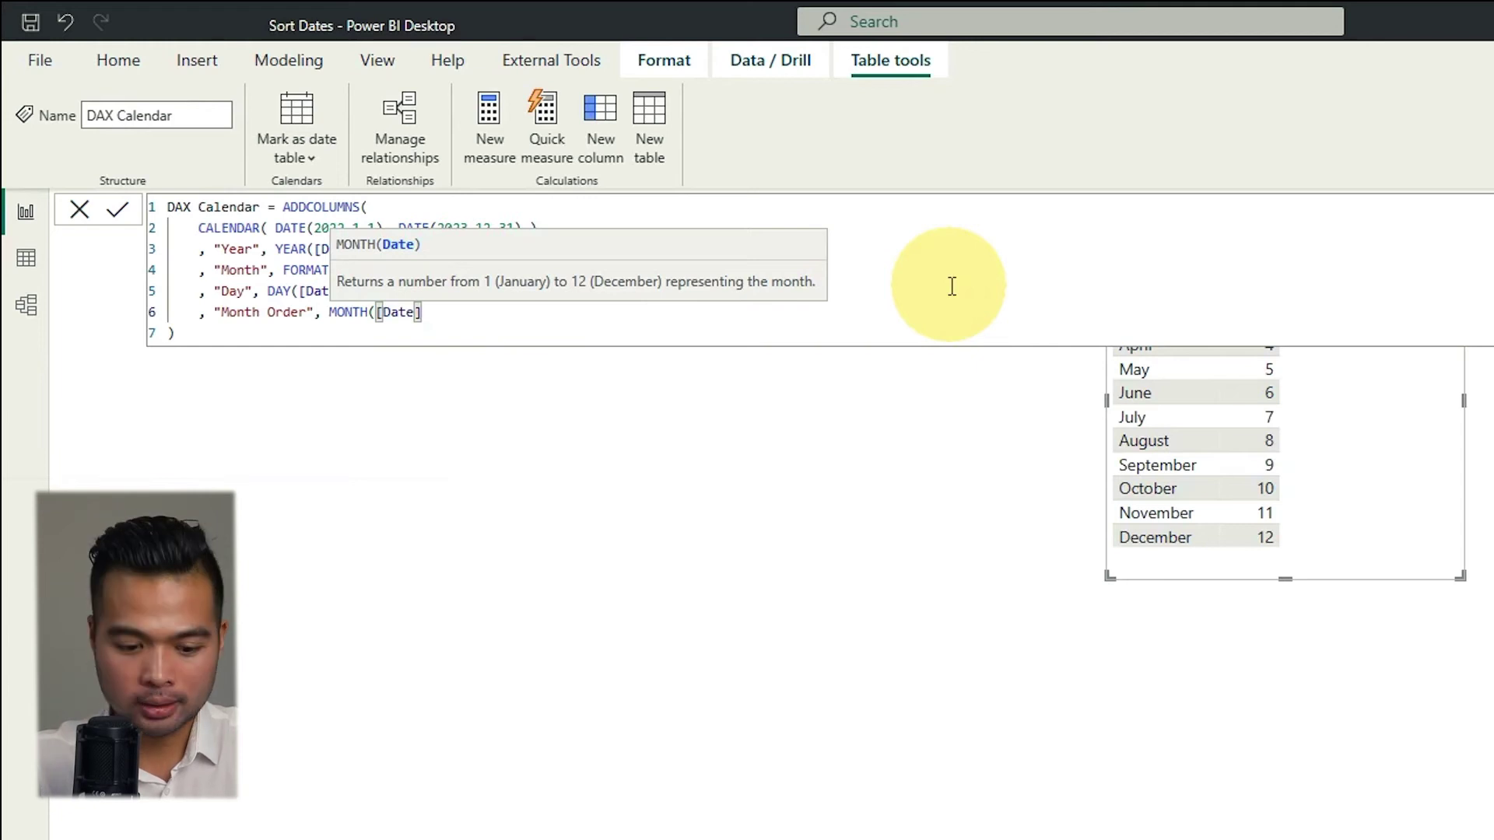
pyautogui.press('Return')
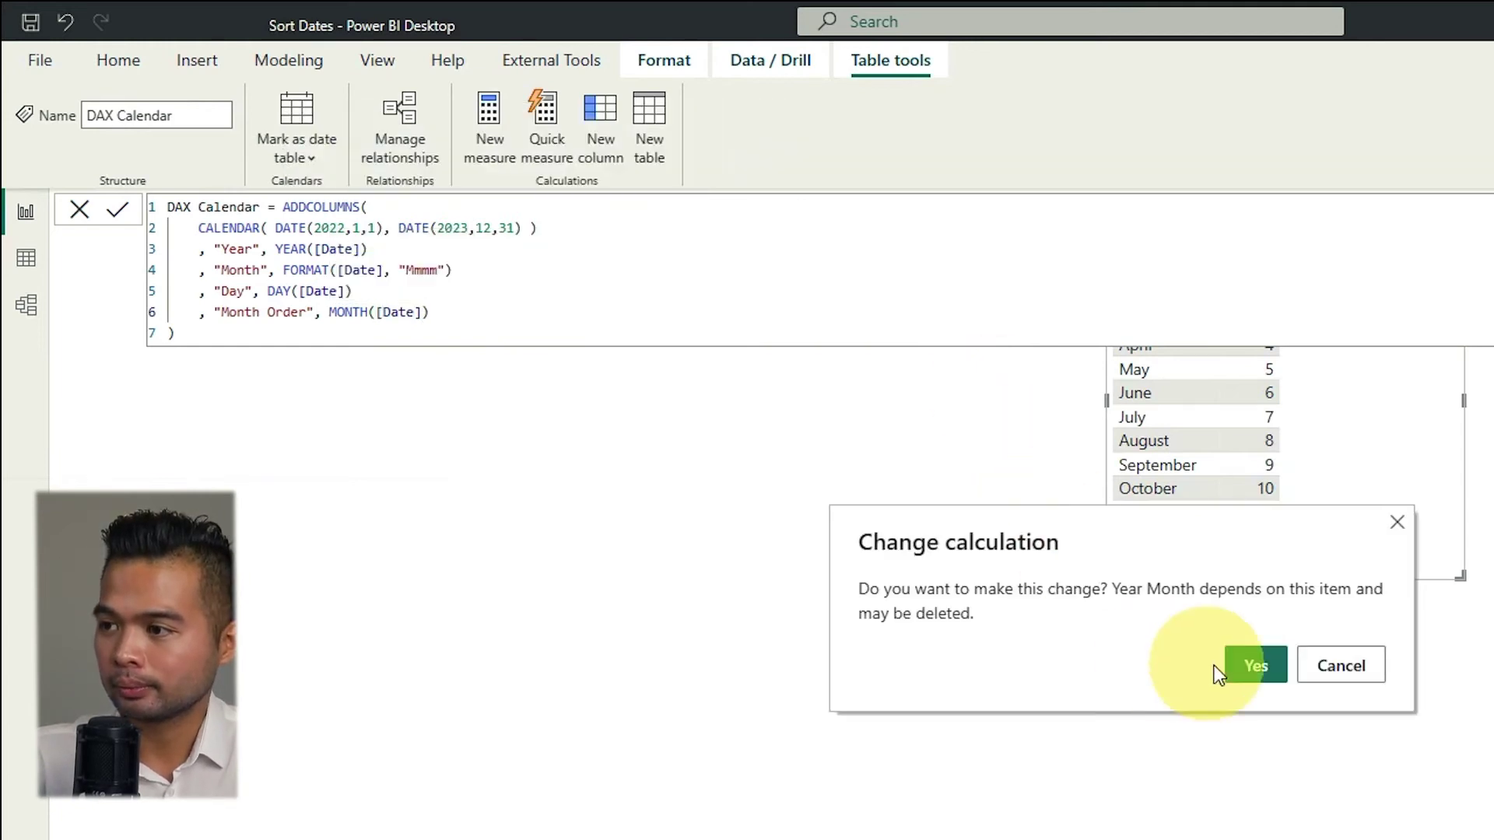
pyautogui.click(1256, 667)
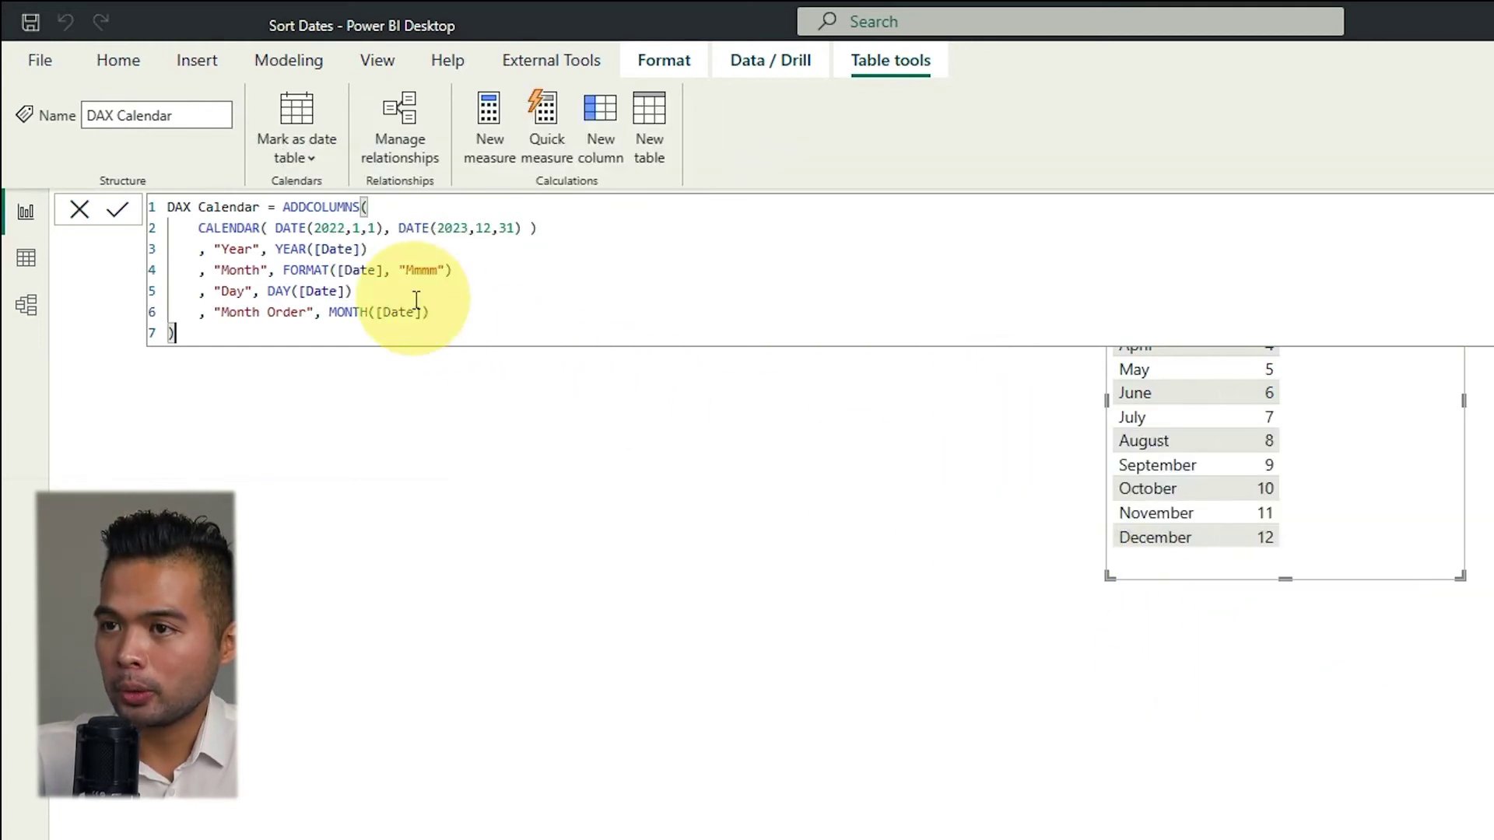
# Open the DAX Calendar table in Table view and review its new Month Order column.
pyautogui.click(25, 257)
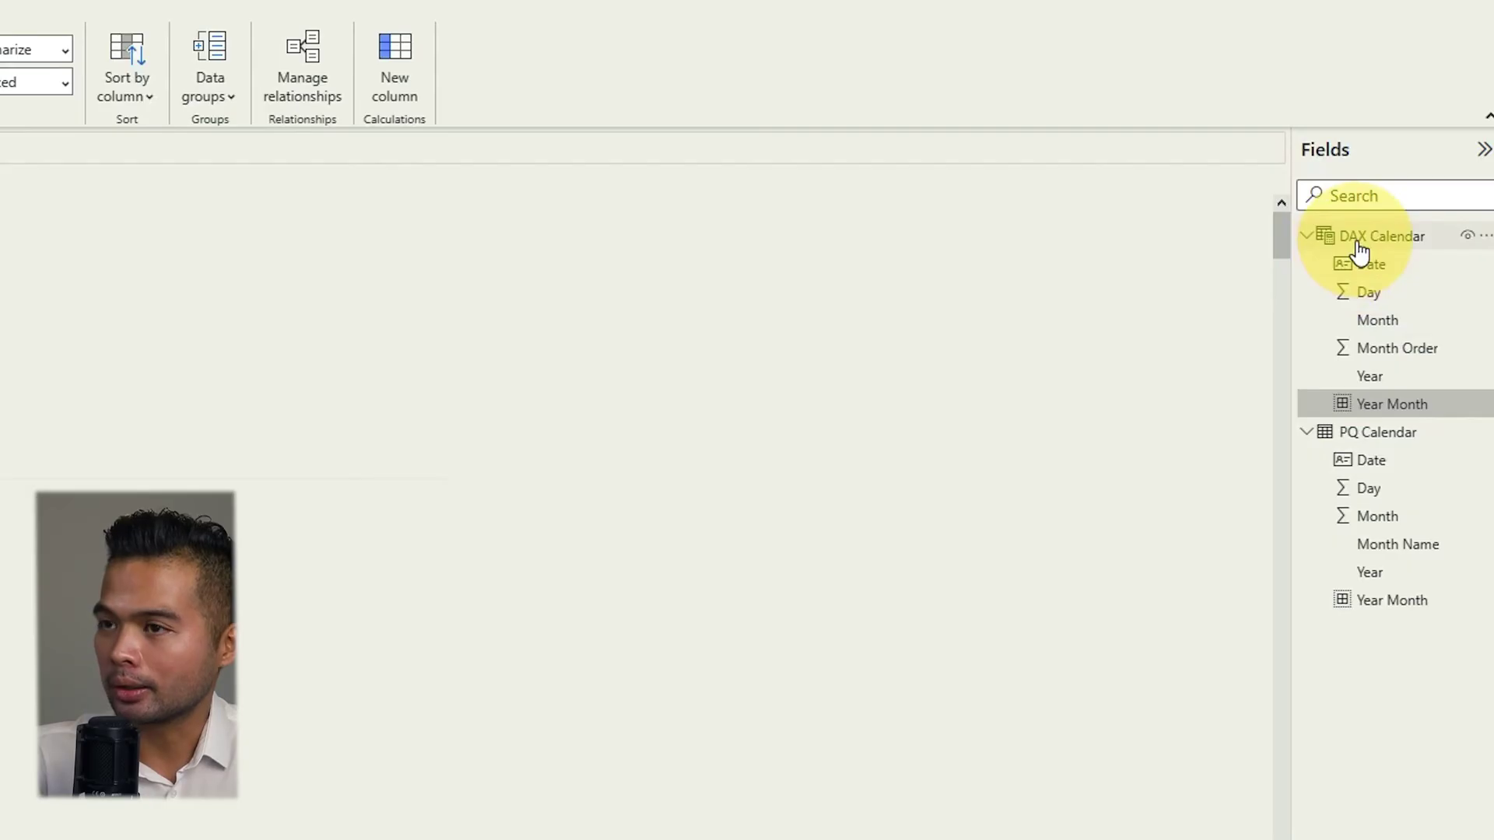
pyautogui.click(1357, 250)
pyautogui.click(495, 430)
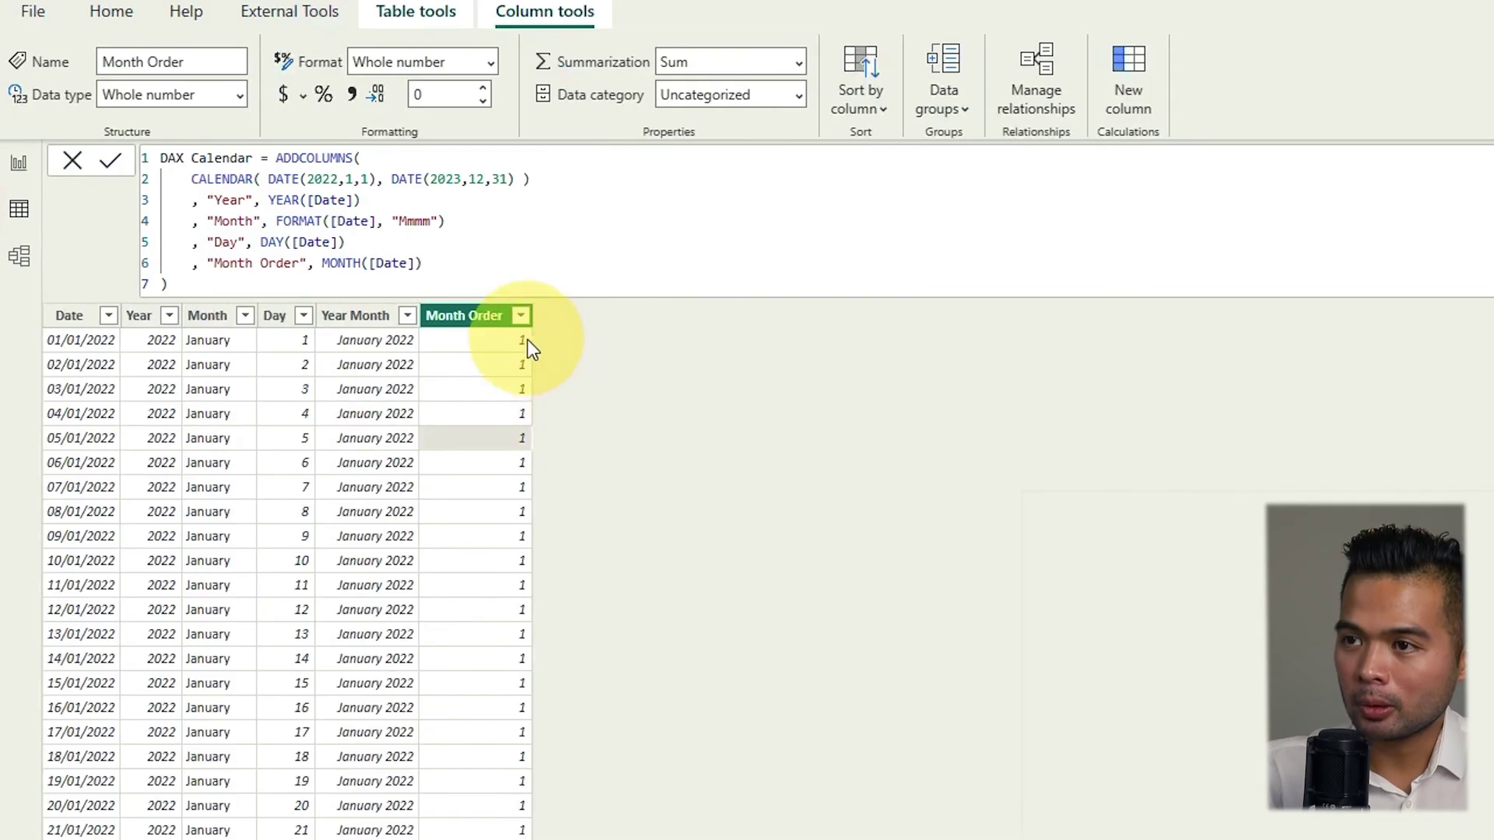
pyautogui.scroll(-12, 521, 366)
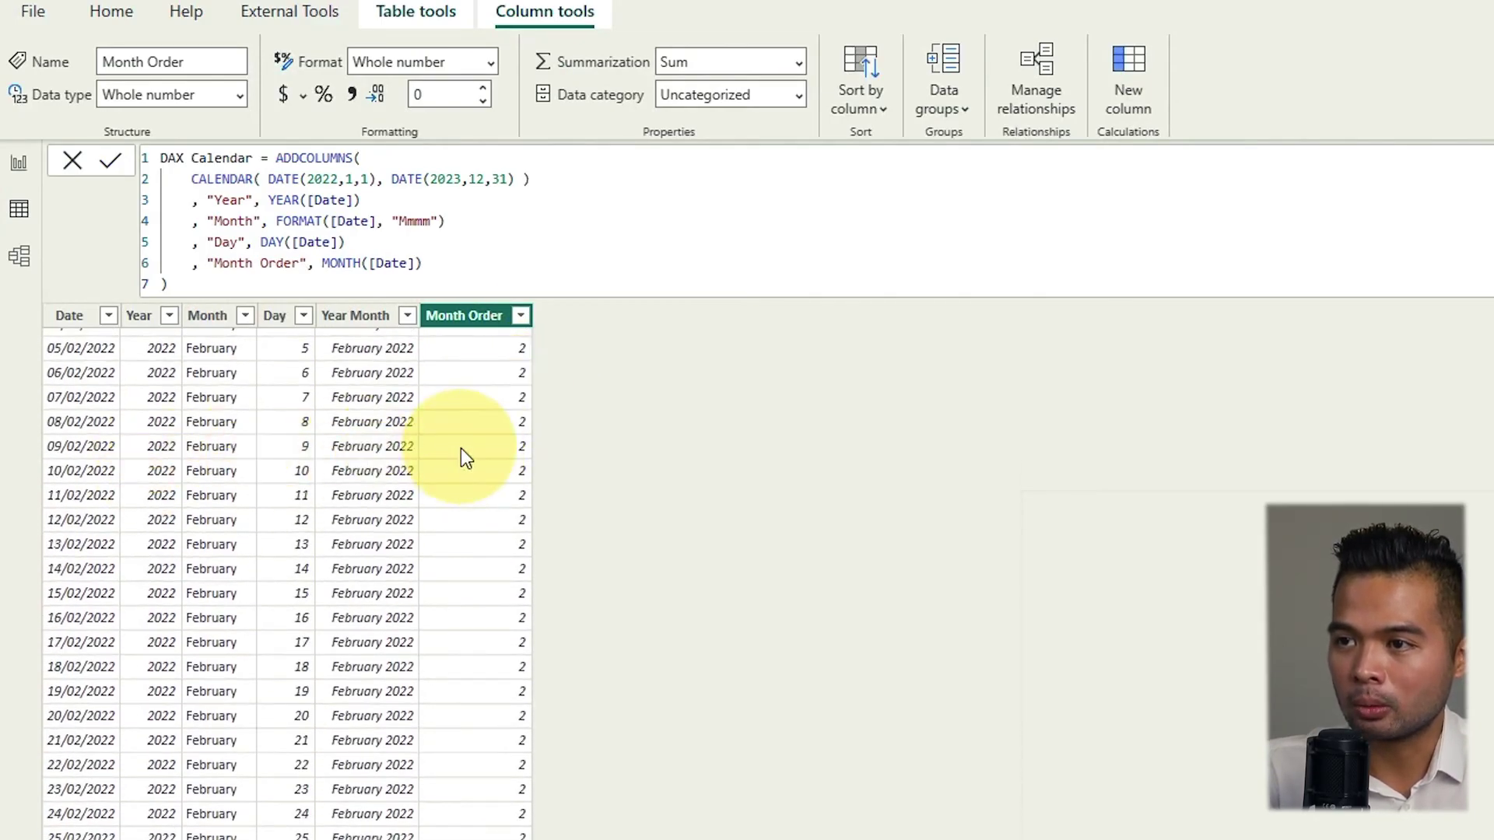
pyautogui.scroll(5, 461, 450)
pyautogui.scroll(-8, 467, 814)
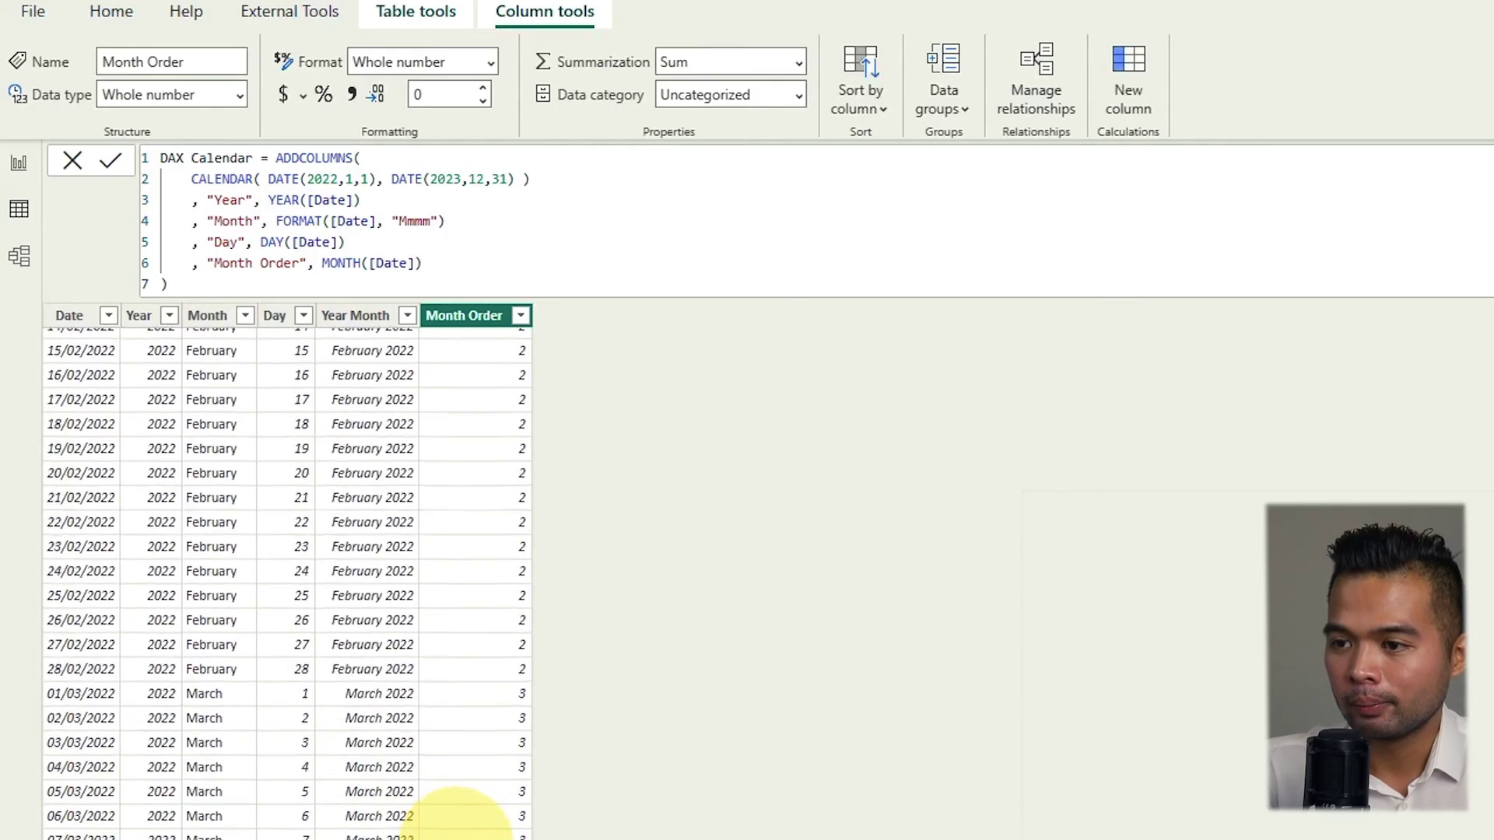
pyautogui.scroll(-6, 457, 812)
pyautogui.rightClick(457, 812)
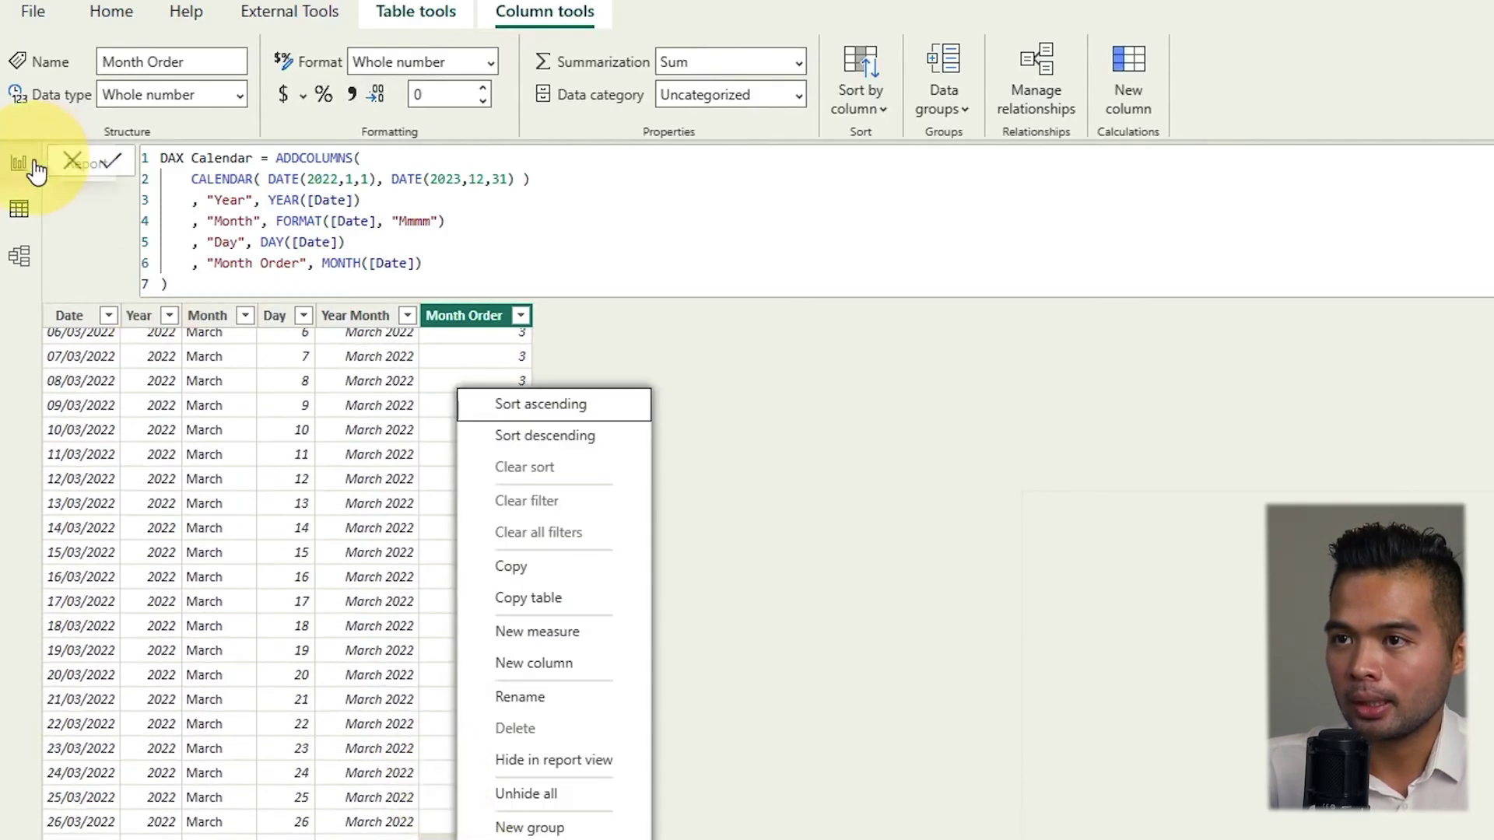
# Sort the DAX Calendar Month column by Month Order.
pyautogui.click(204, 316)
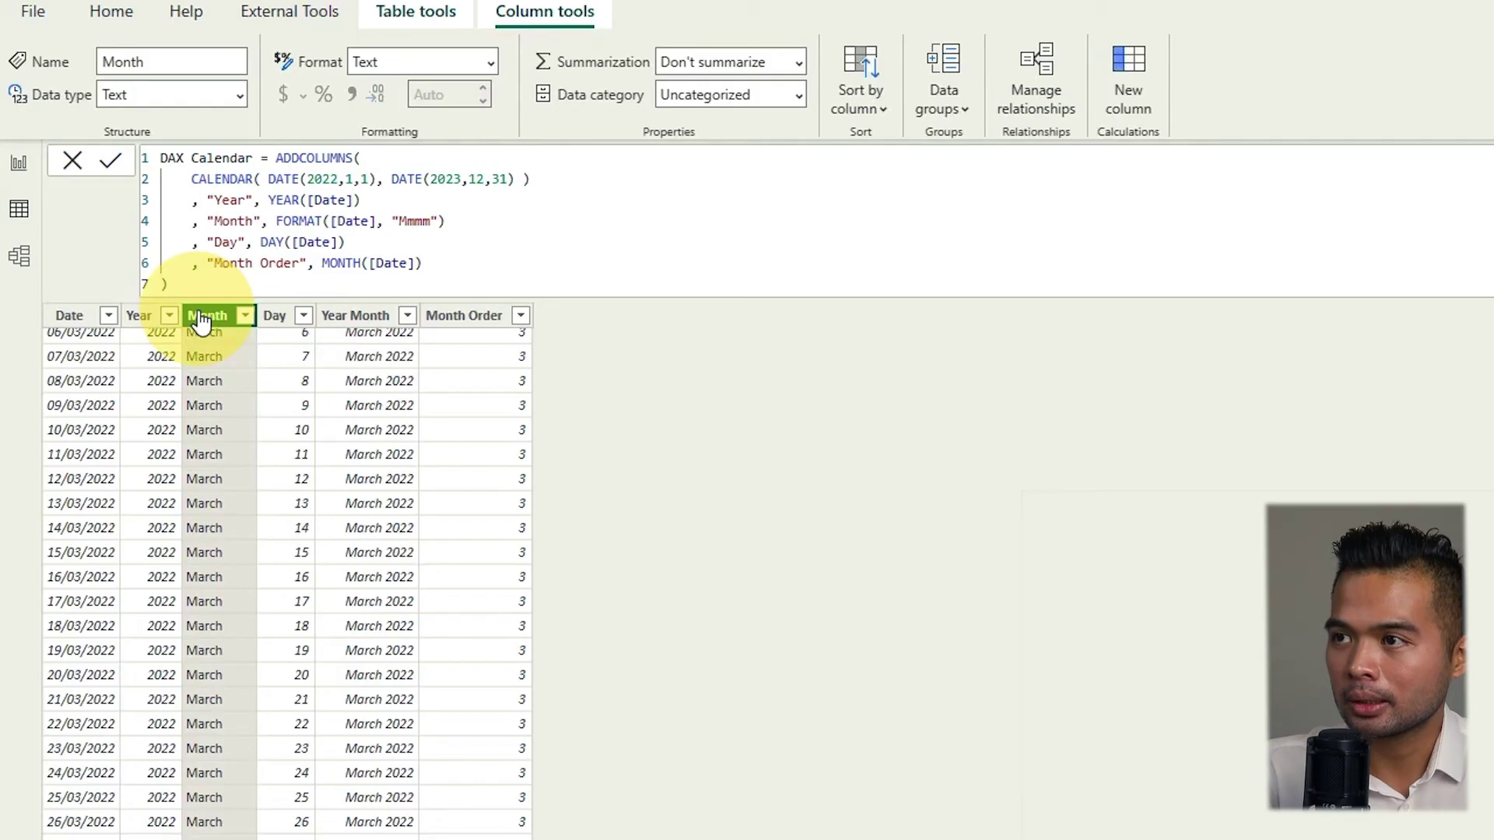
pyautogui.click(869, 111)
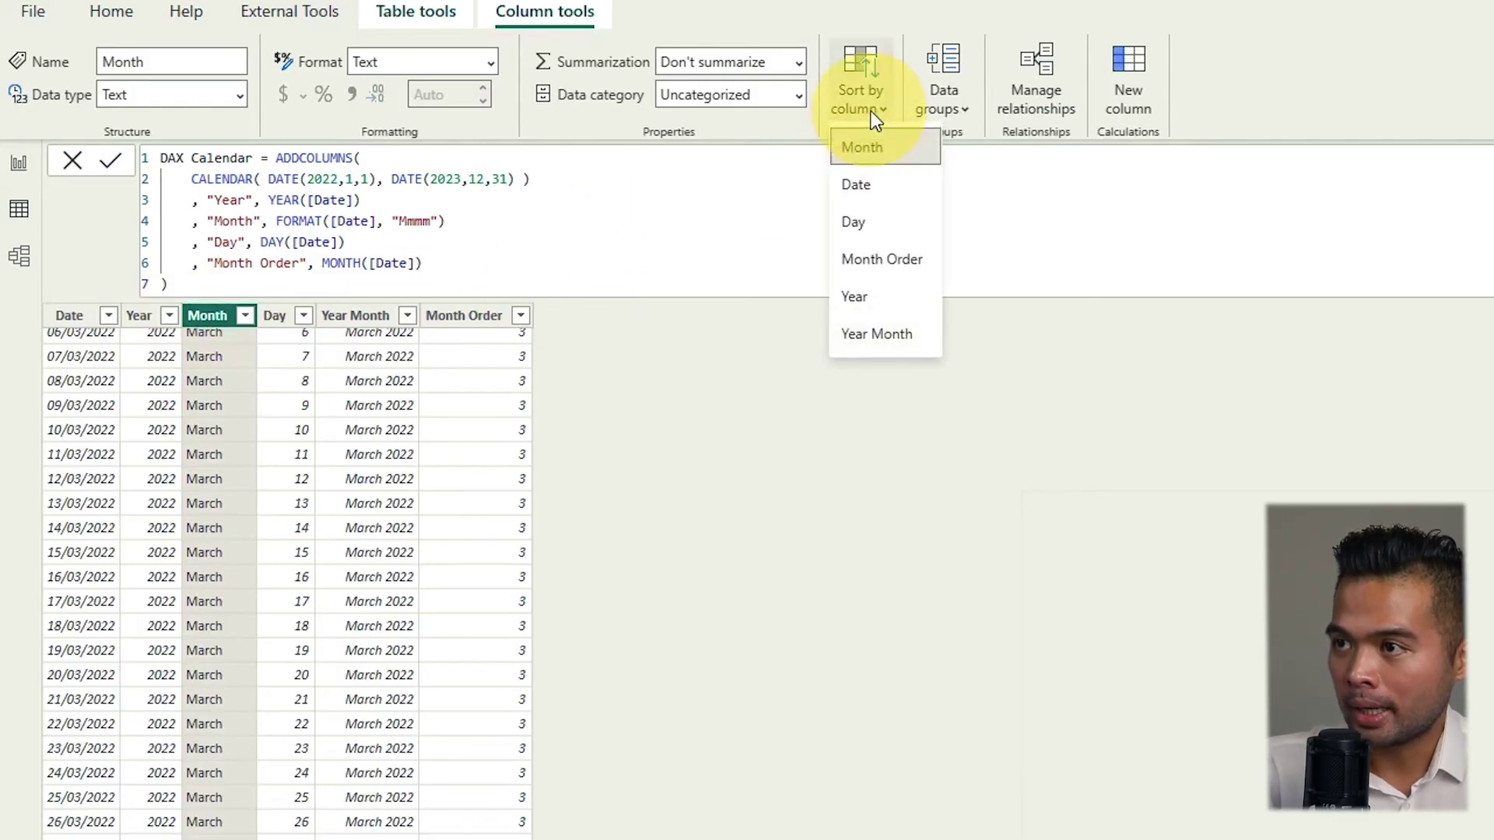
pyautogui.click(907, 267)
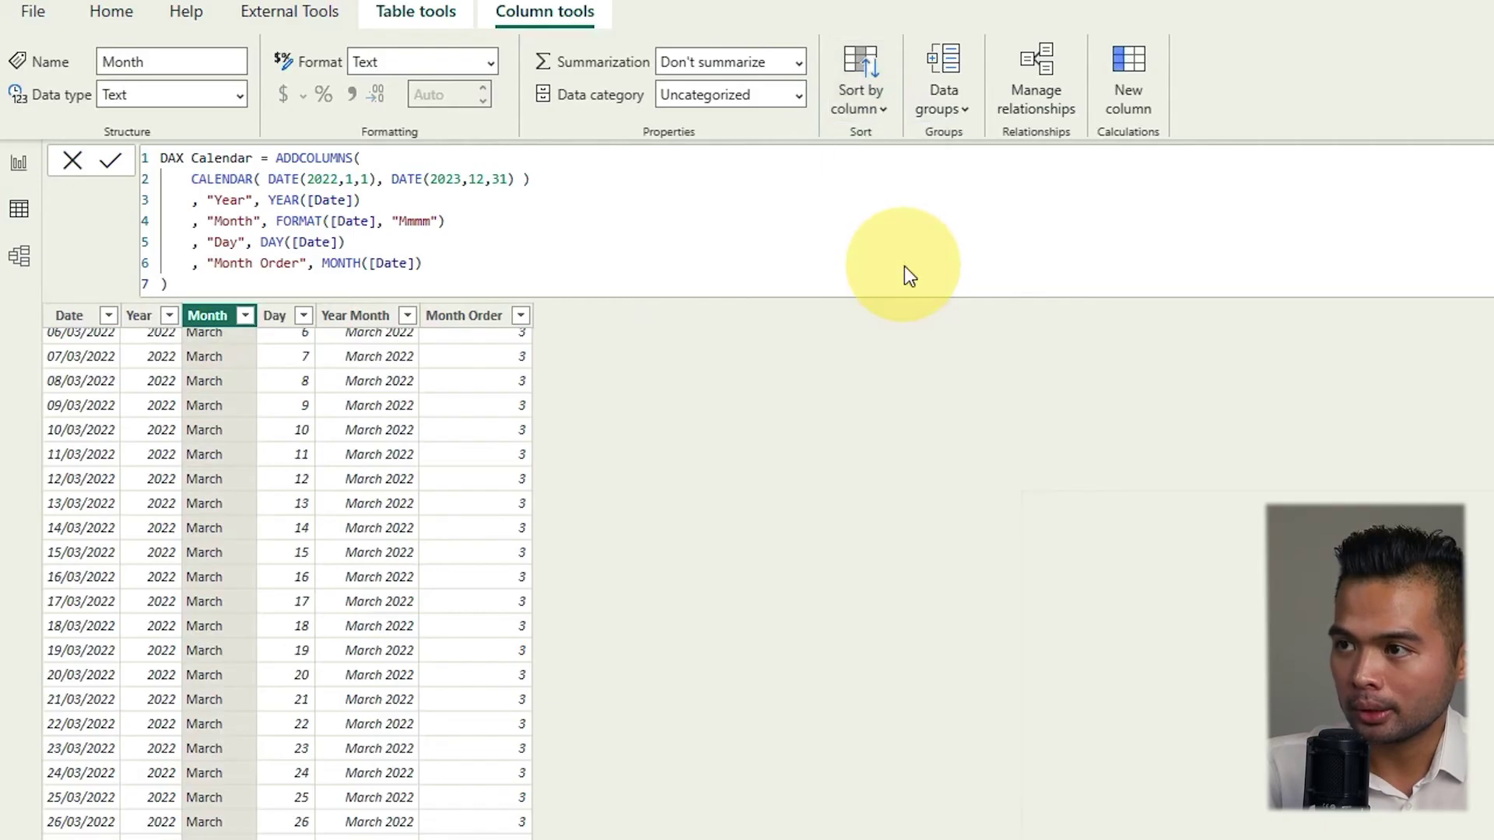
# Add a report table of DAX Calendar's Month field, now January to December, and go to Power Query Editor.
pyautogui.click(19, 163)
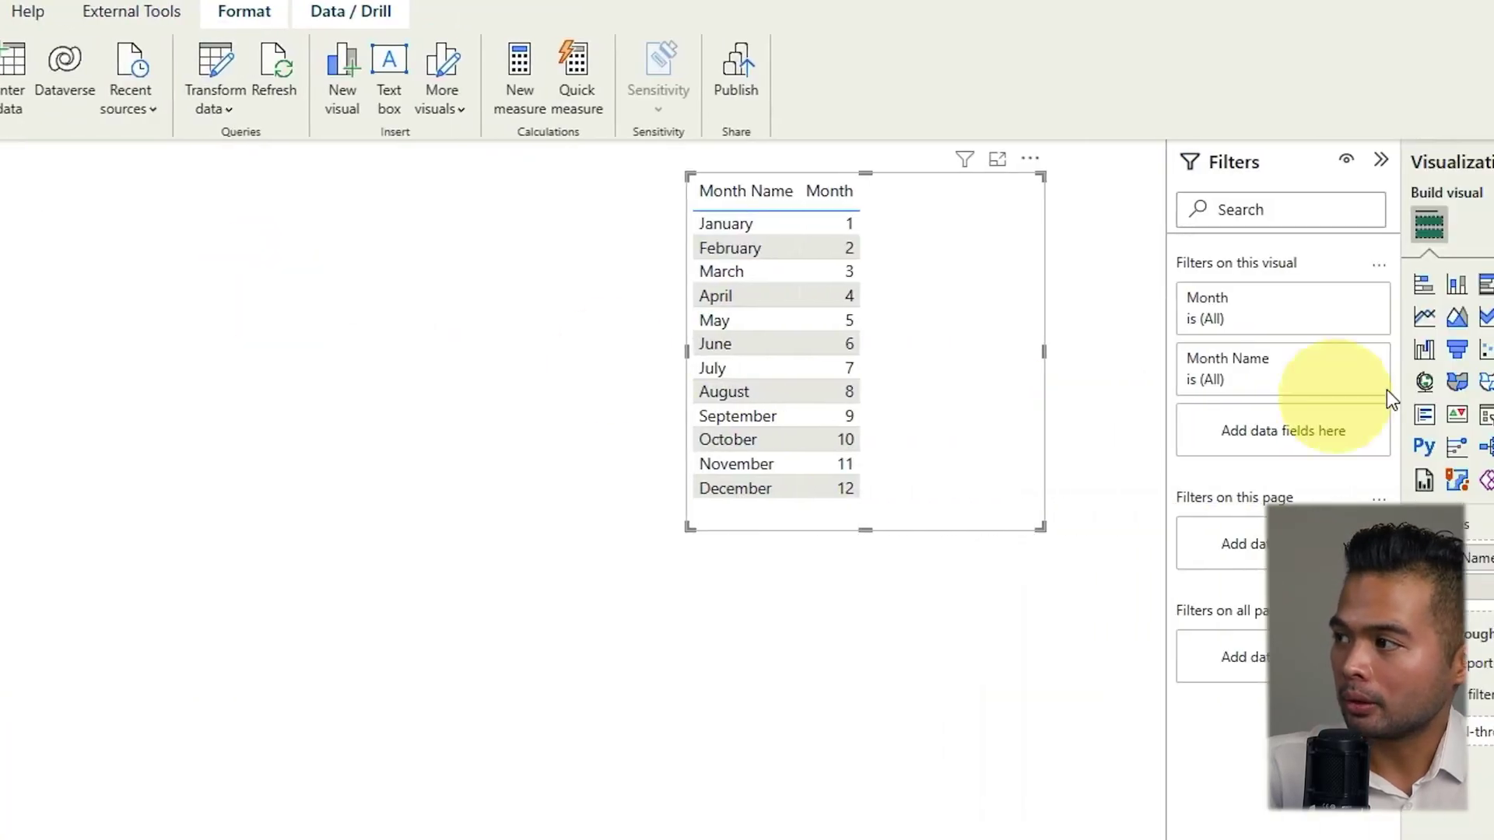
pyautogui.moveTo(1390, 332); pyautogui.dragTo(415, 650)
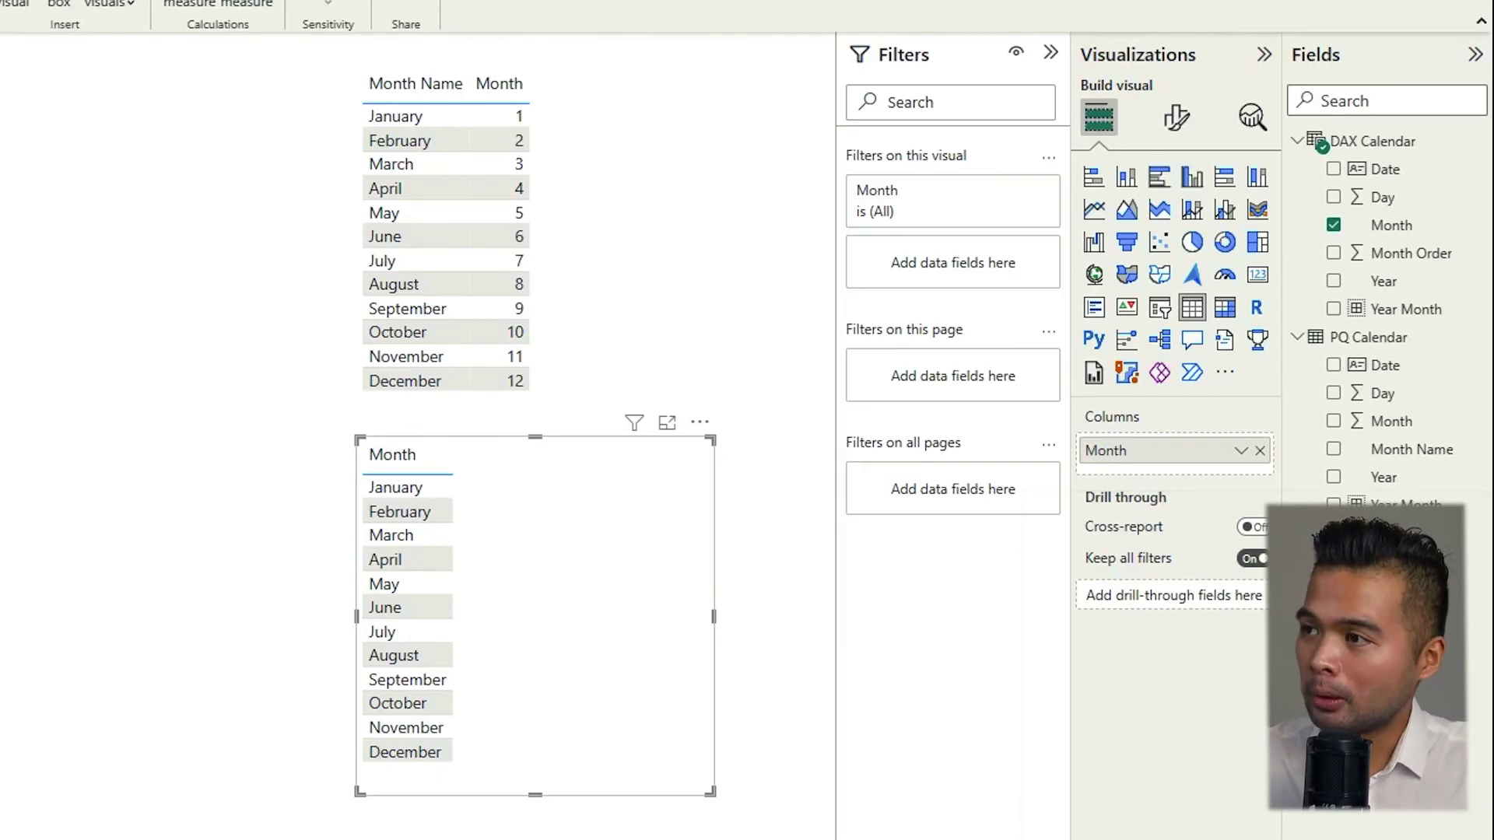
pyautogui.click(609, 221)
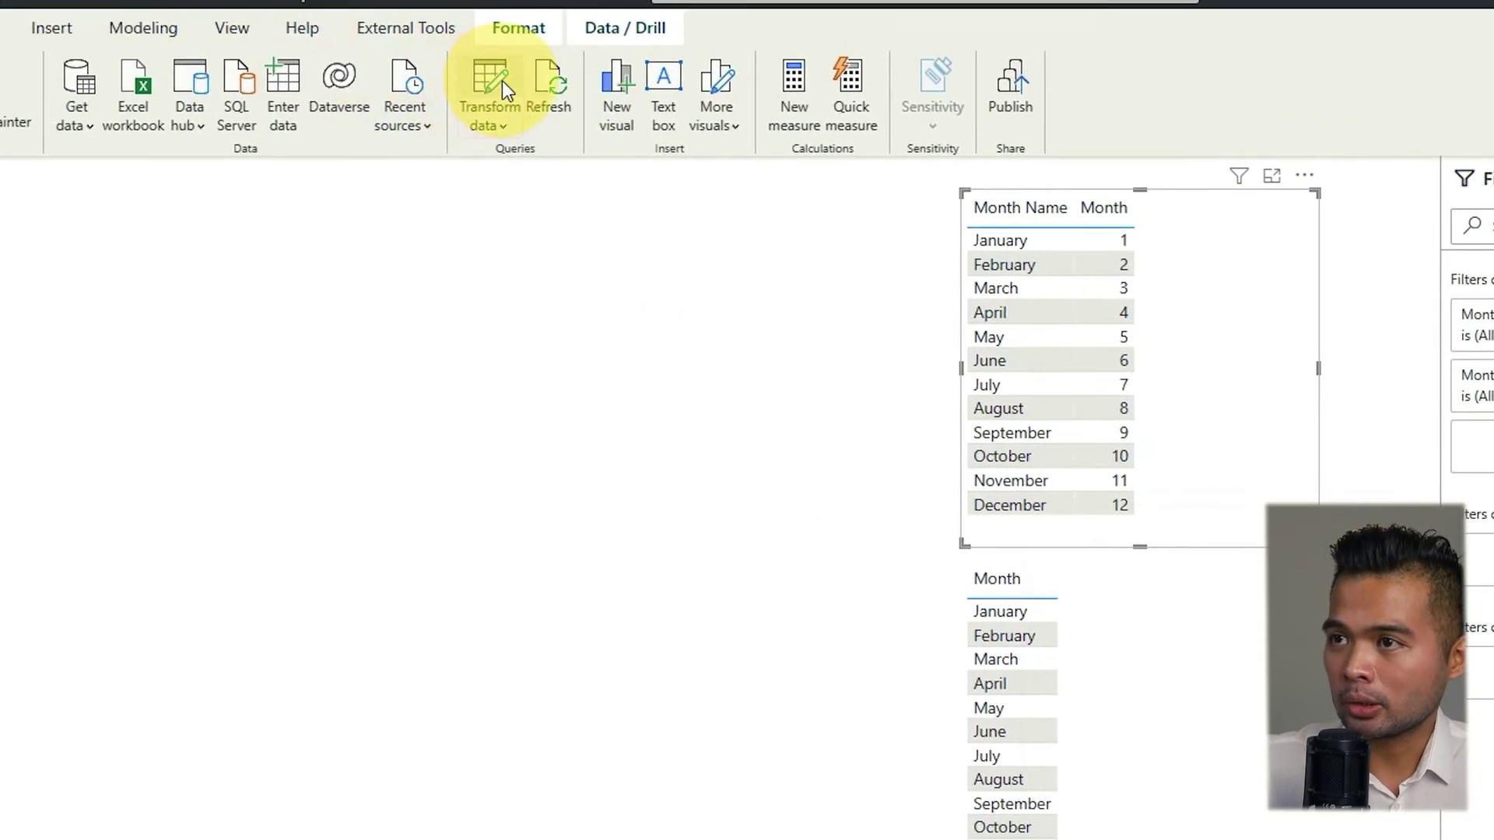
pyautogui.click(502, 81)
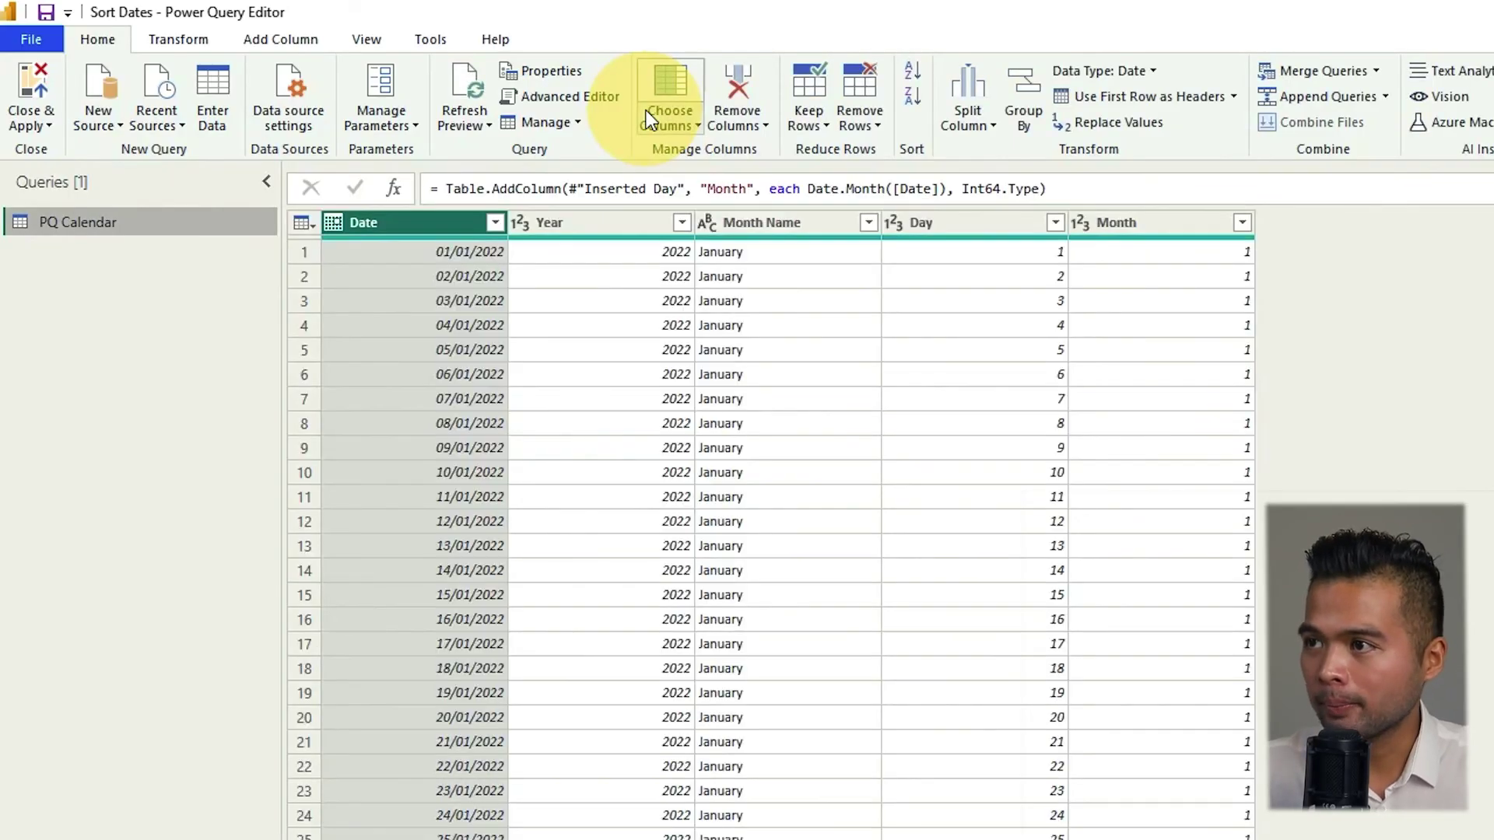
# Start a conditional column whose rule returns the value 13 when Month equals 1.
pyautogui.click(304, 46)
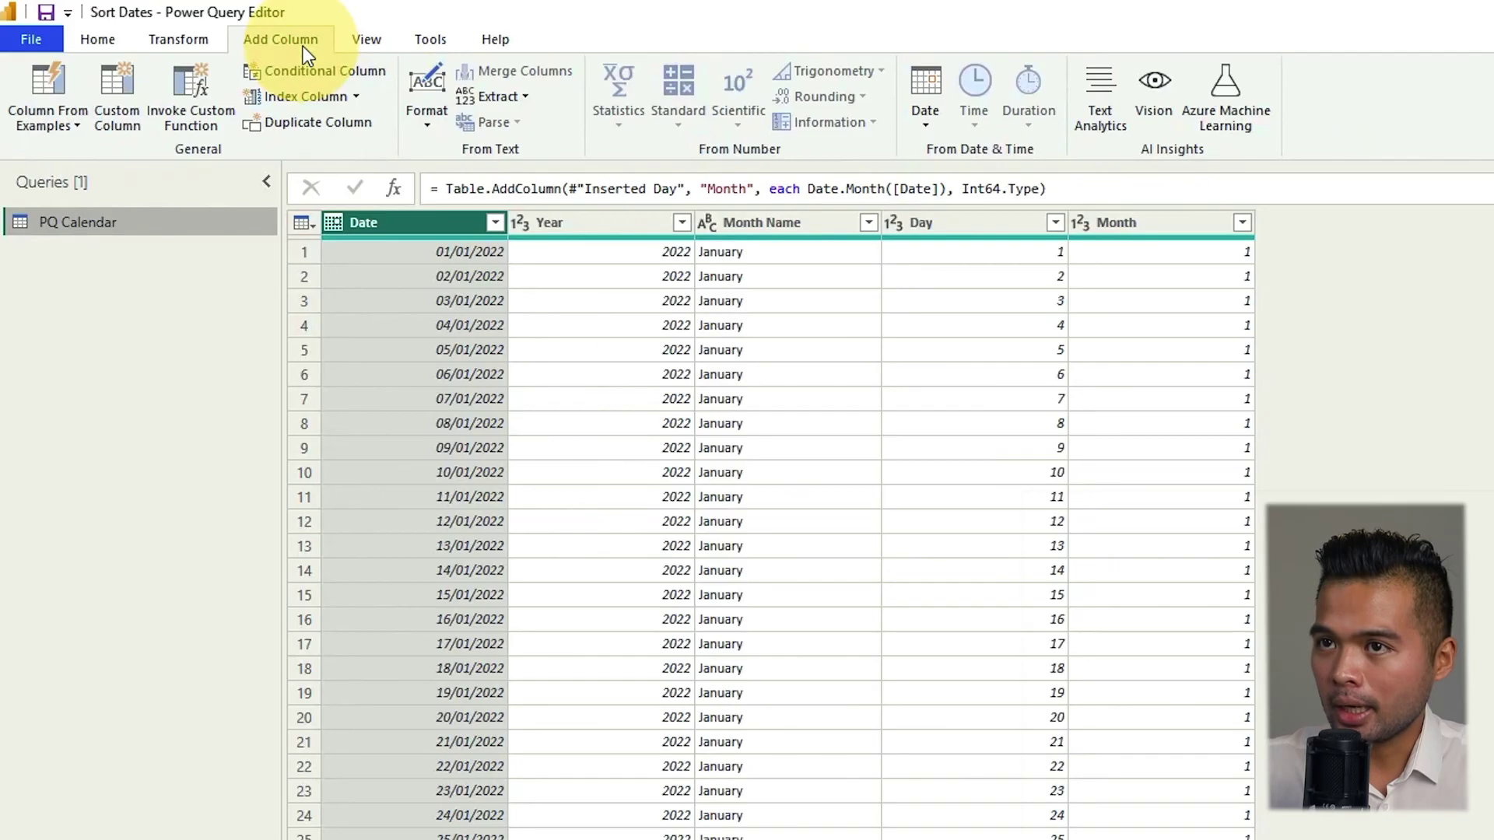
pyautogui.click(133, 86)
pyautogui.click(1452, 814)
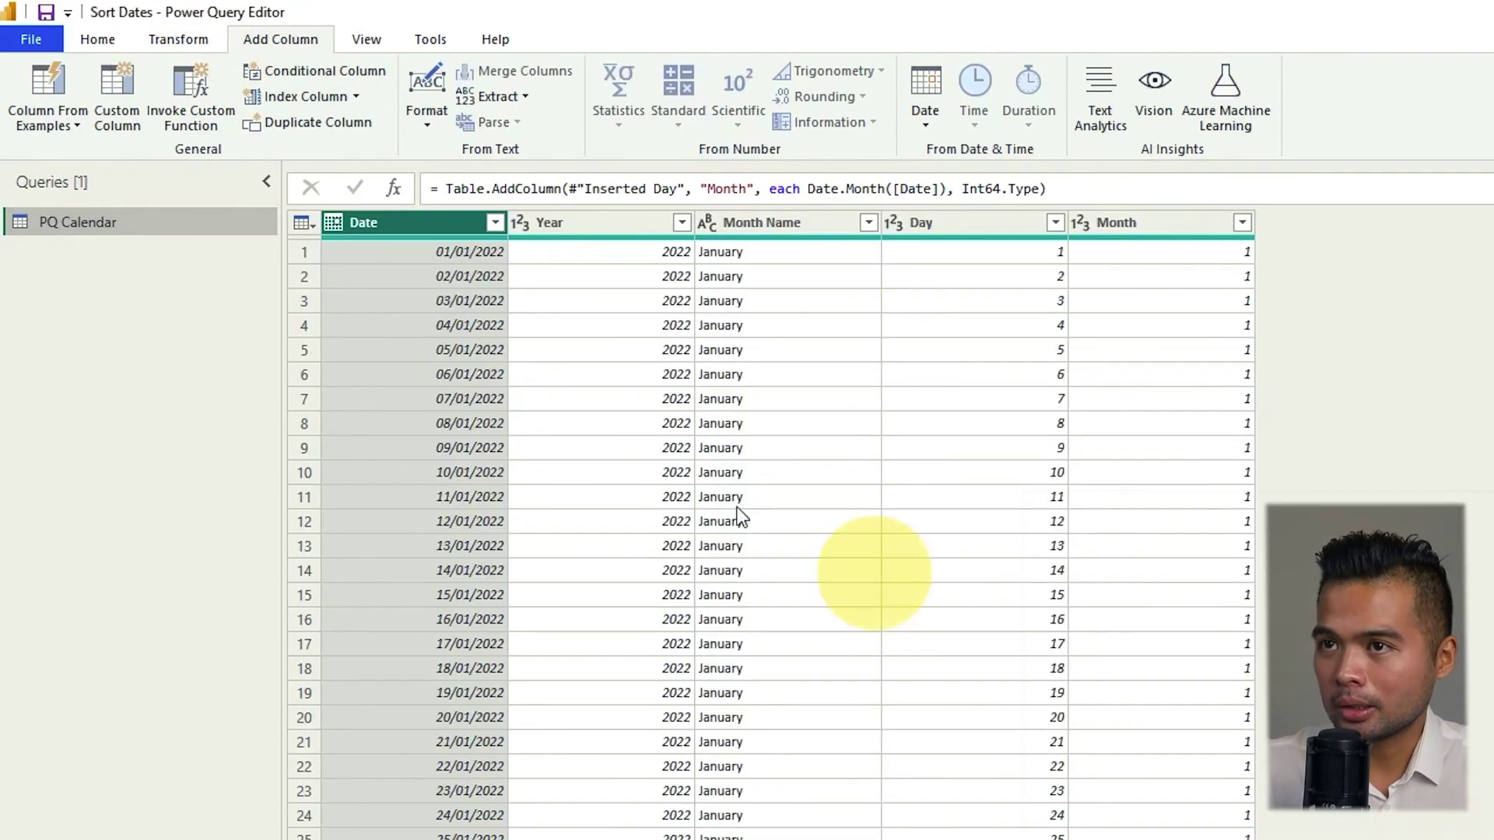
pyautogui.click(305, 74)
pyautogui.moveTo(742, 404); pyautogui.dragTo(895, 449)
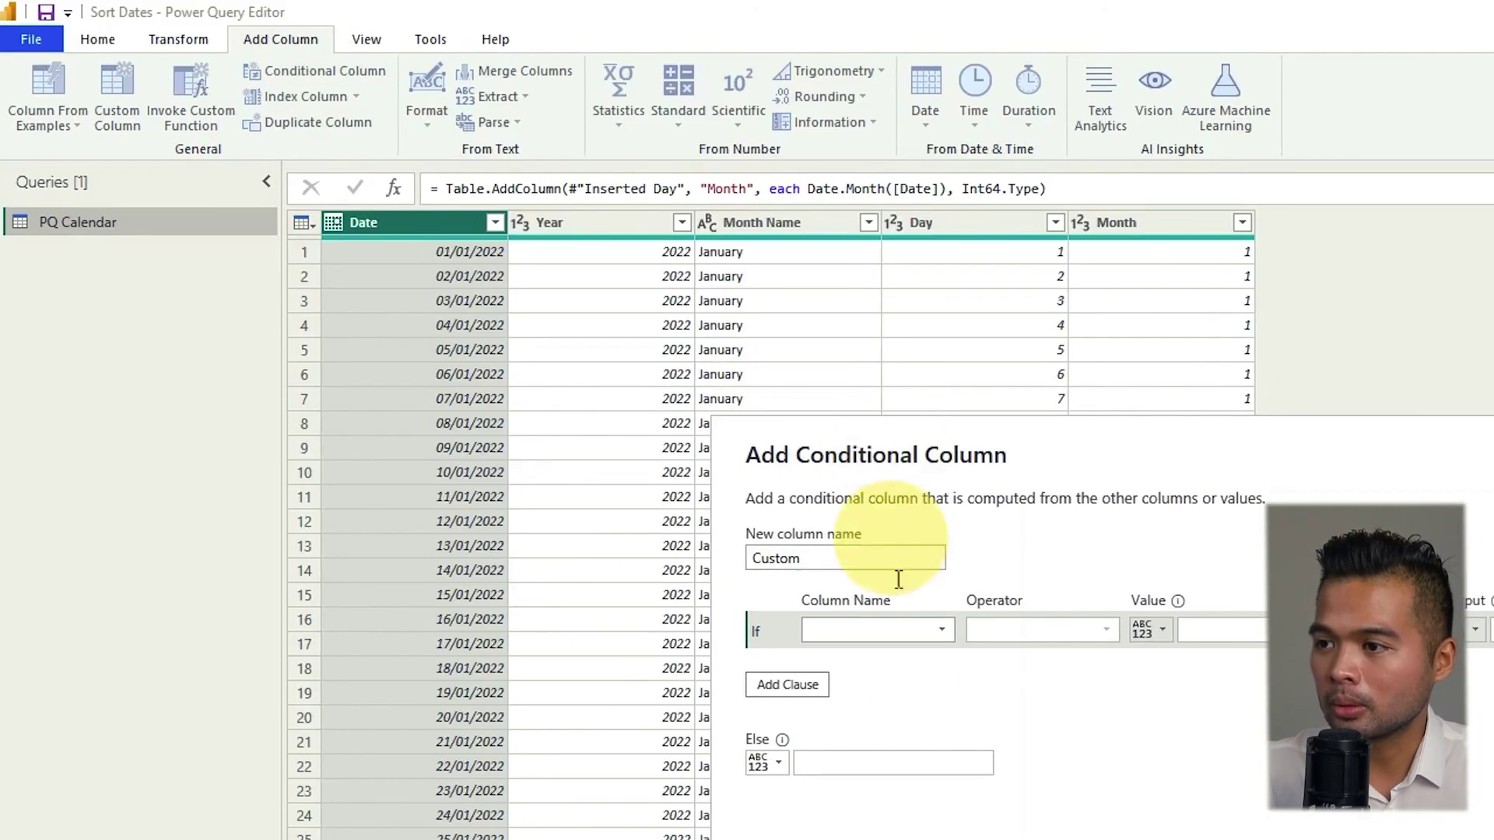
pyautogui.click(895, 628)
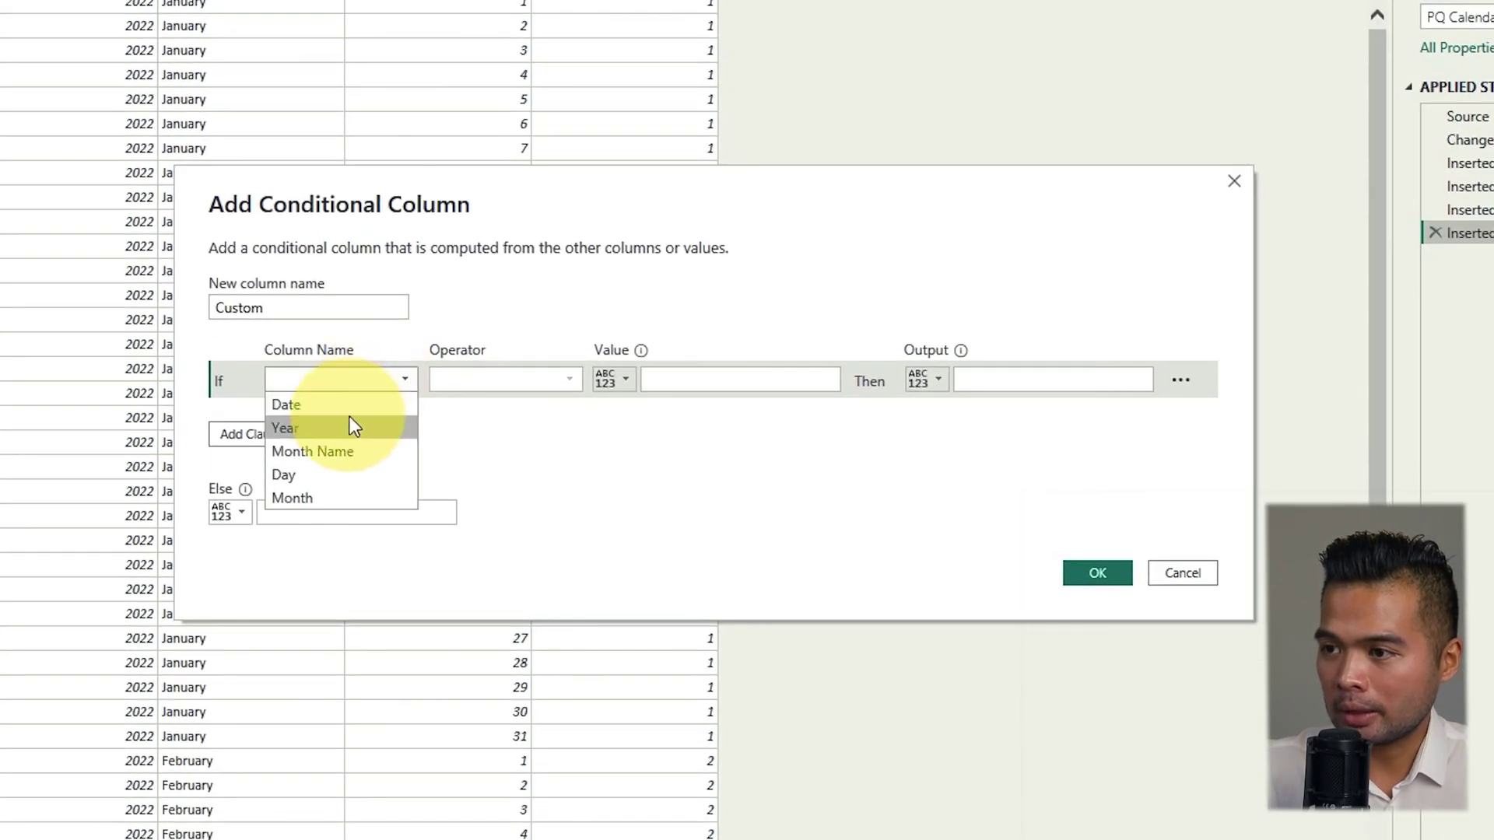
pyautogui.click(303, 496)
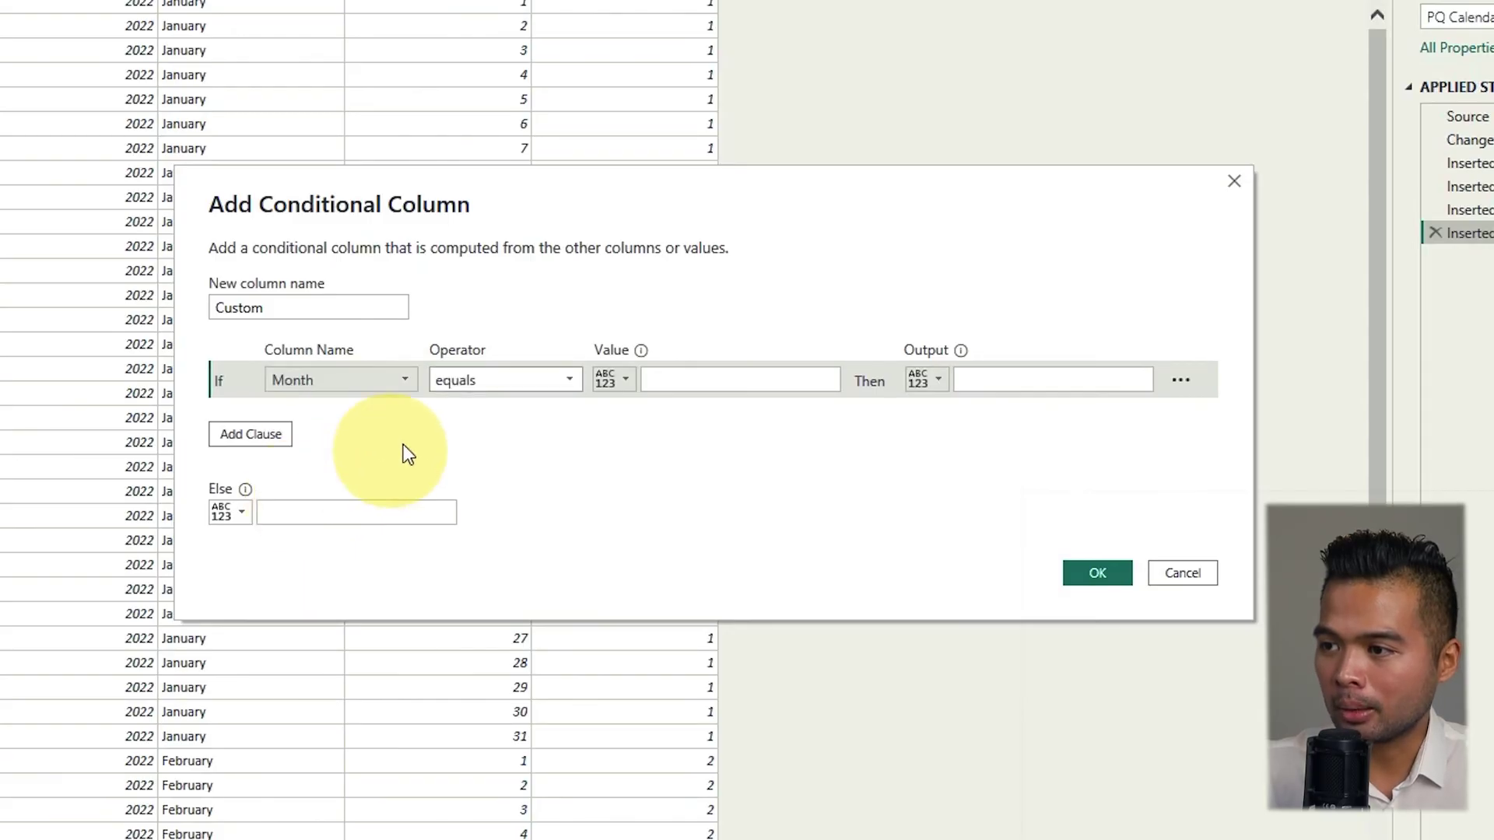
pyautogui.click(692, 376)
pyautogui.write('1')
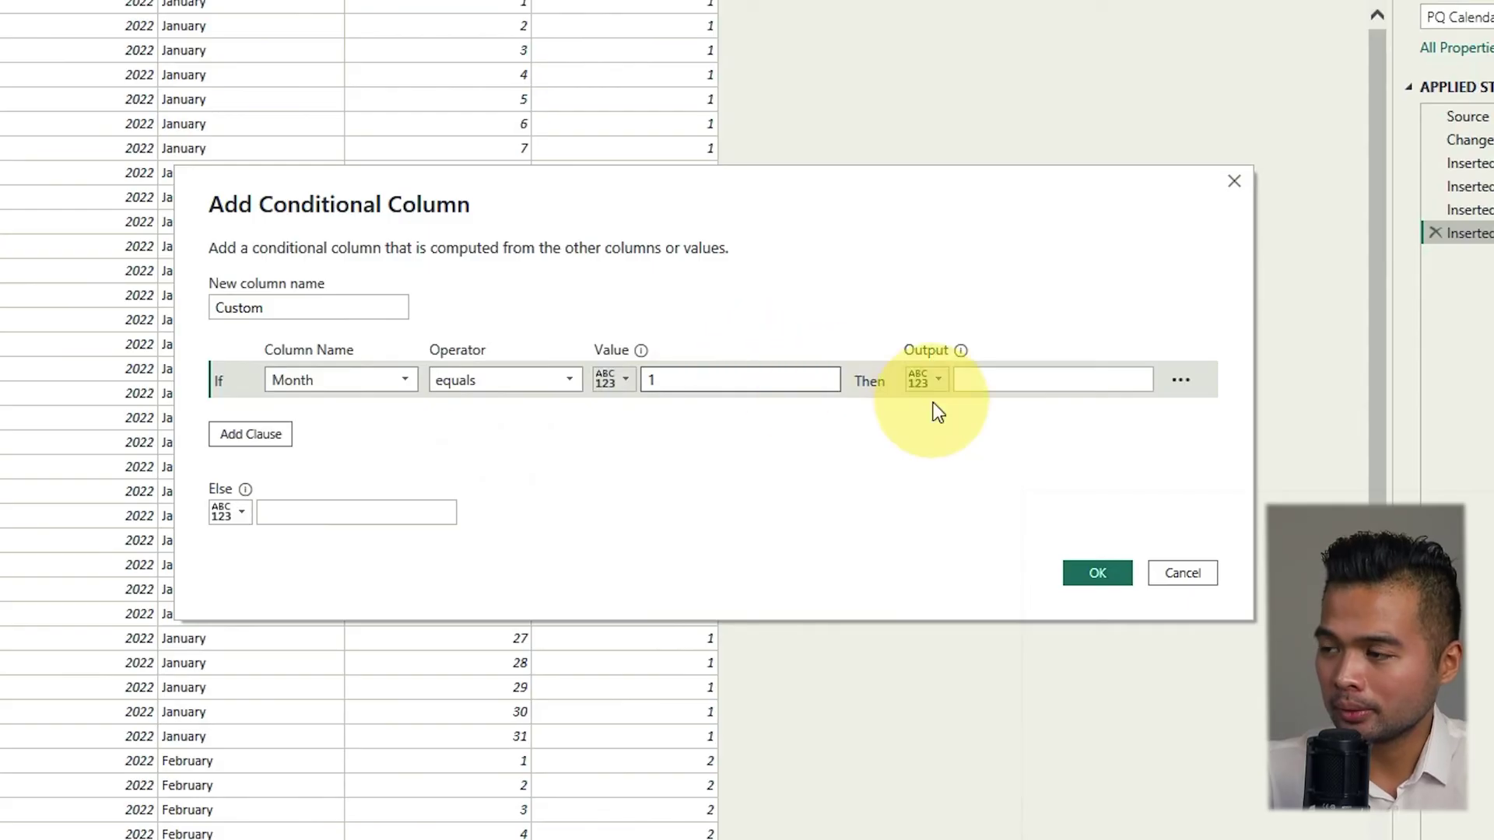
pyautogui.click(928, 379)
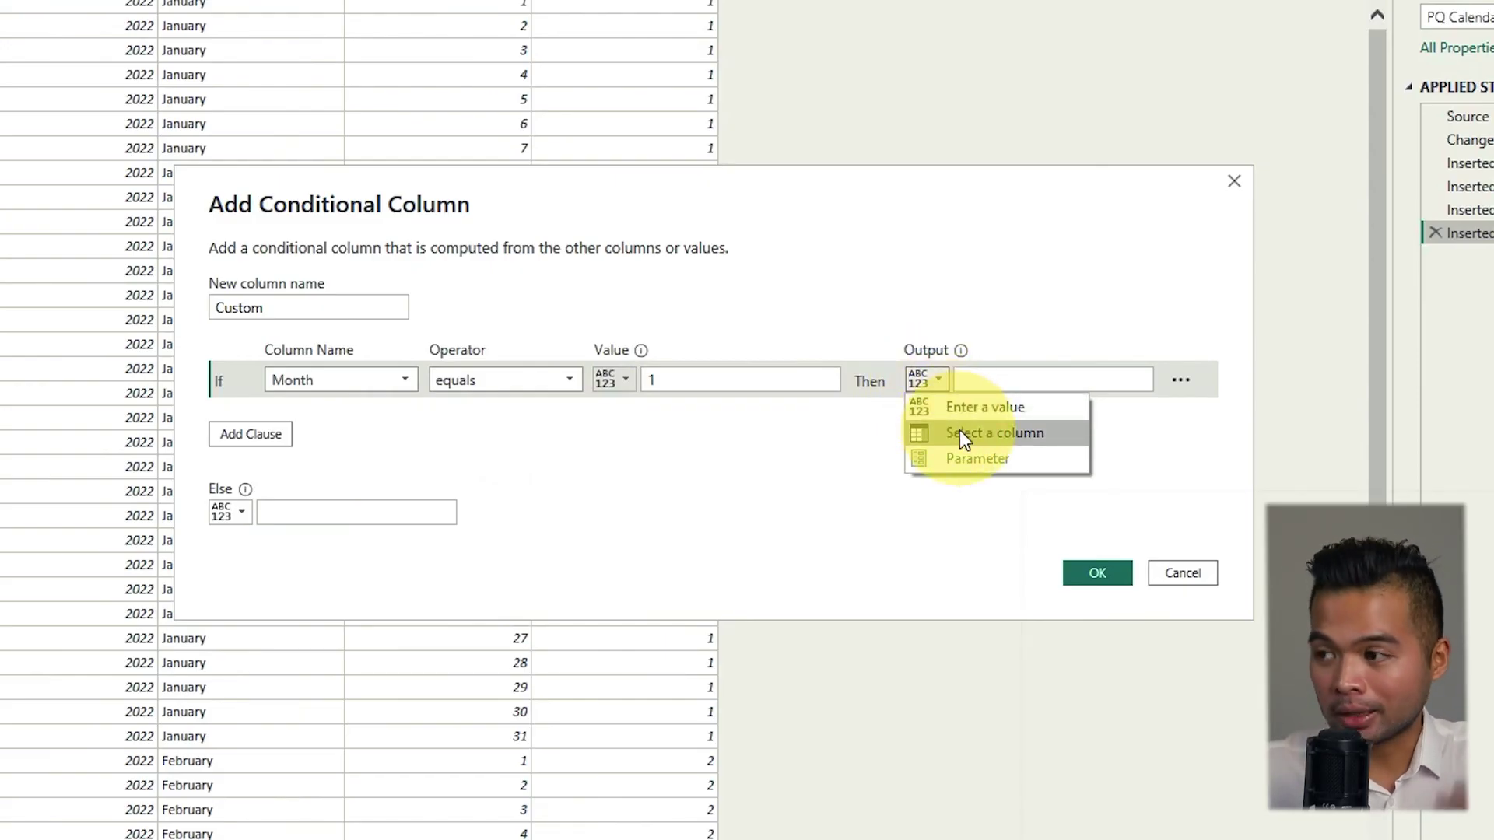
pyautogui.click(972, 409)
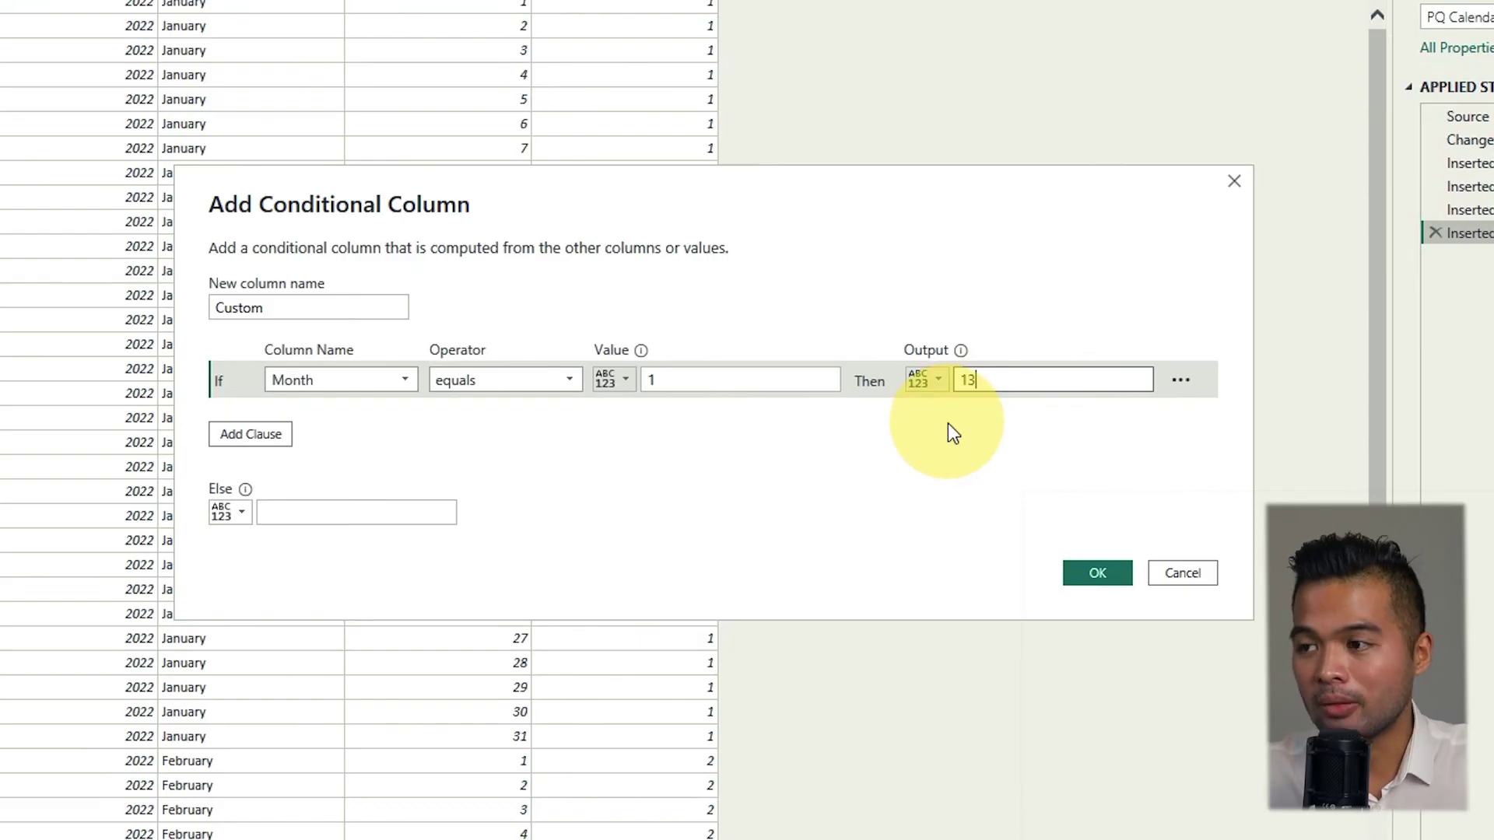
# Set the else result to the Month column, name the column 'Month Order', and confirm.
pyautogui.click(232, 513)
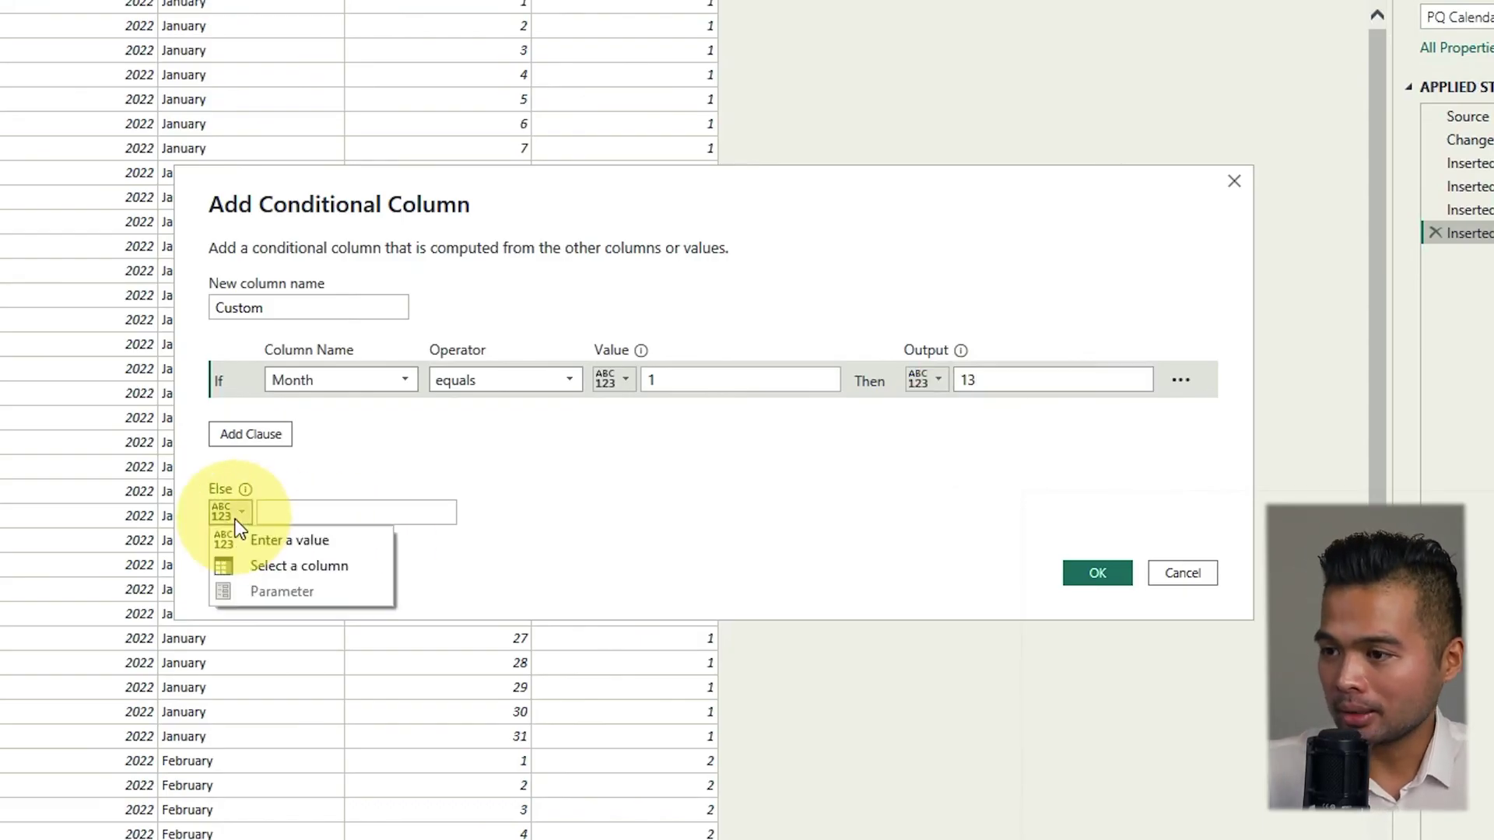
pyautogui.click(246, 555)
pyautogui.click(325, 521)
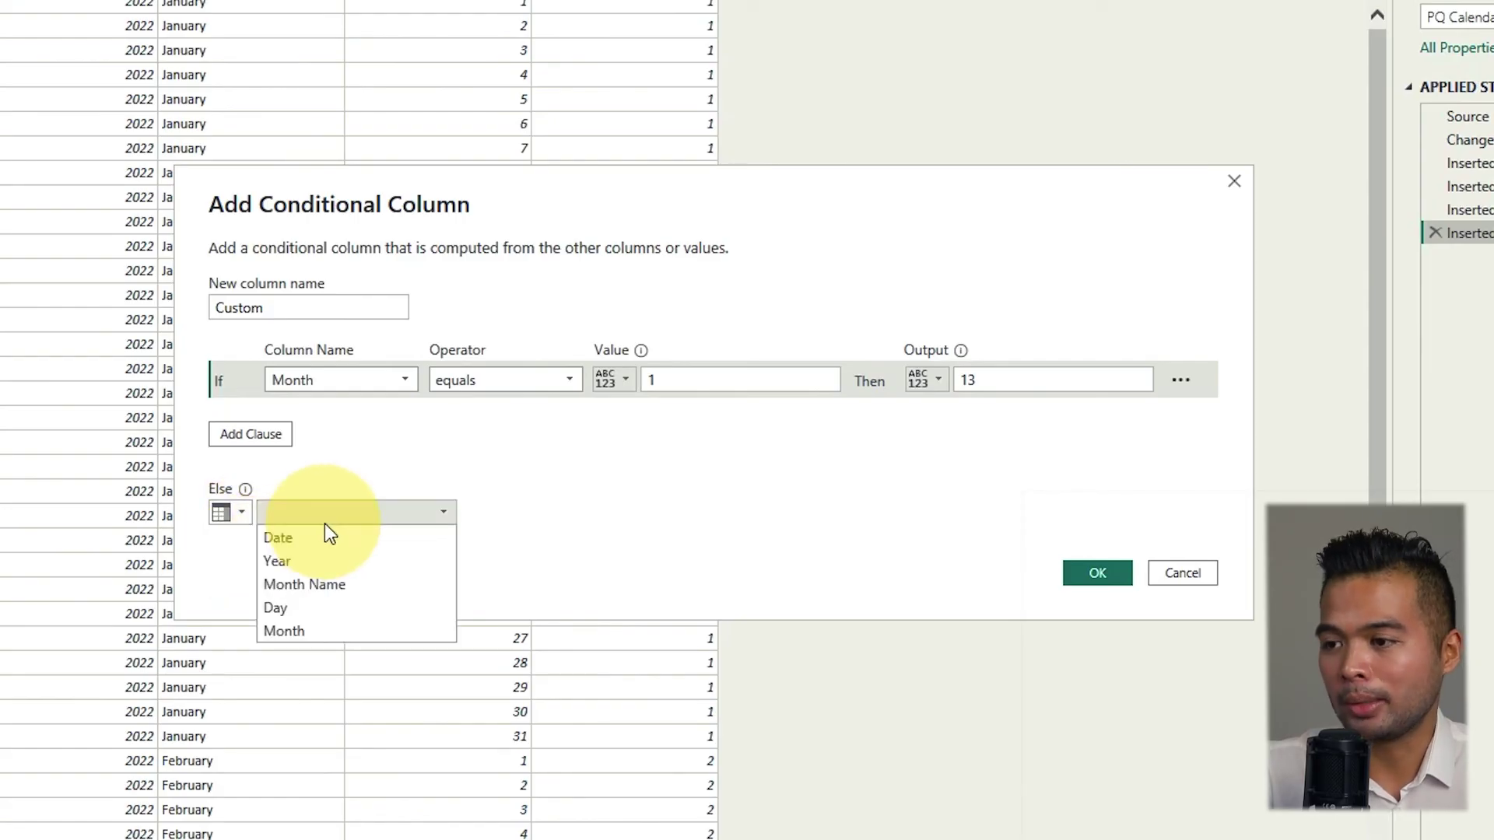
pyautogui.click(294, 628)
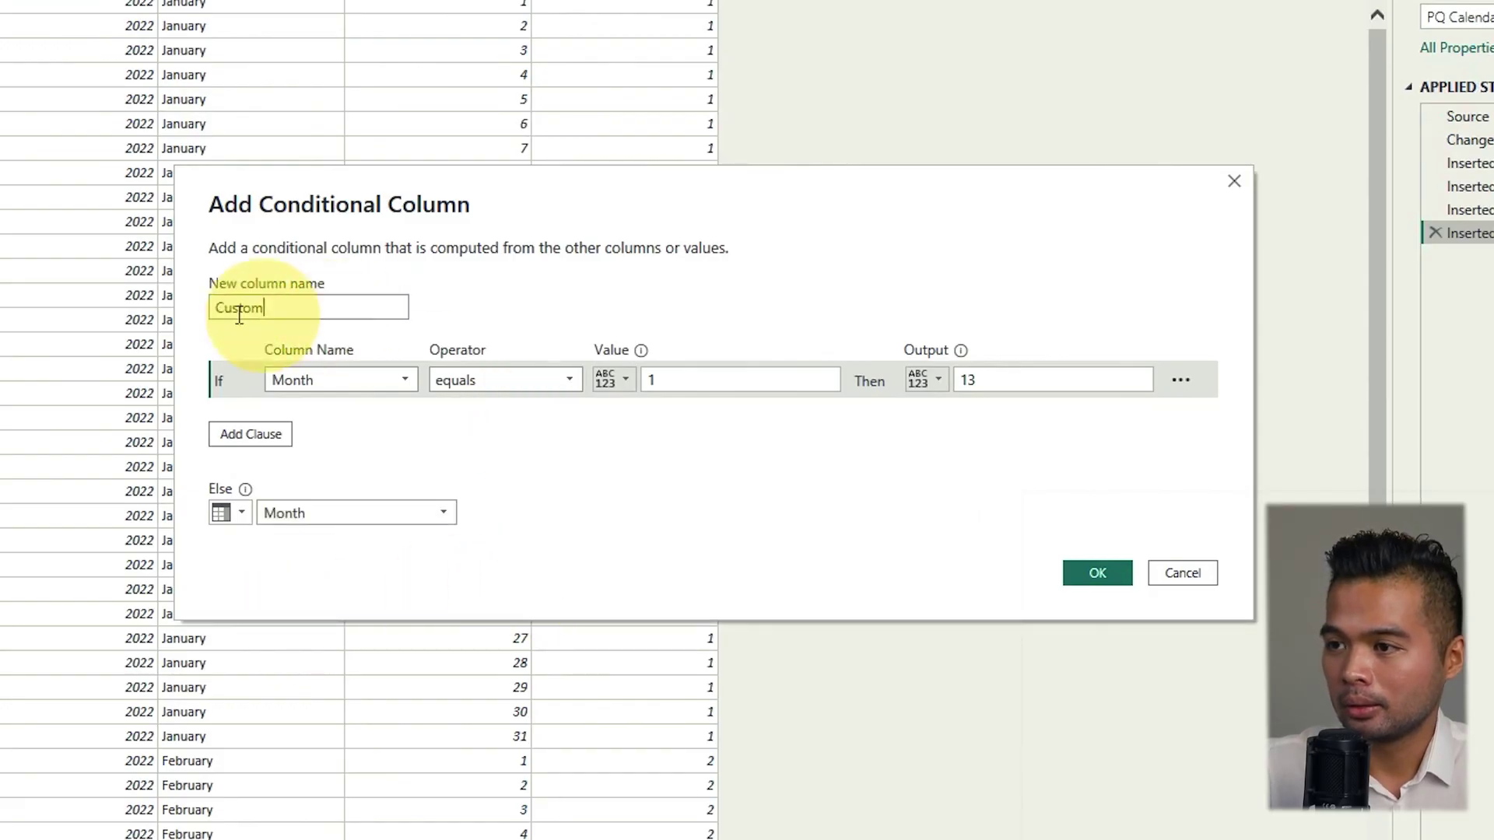
pyautogui.moveTo(268, 308); pyautogui.dragTo(82, 302)
pyautogui.write('Month ')
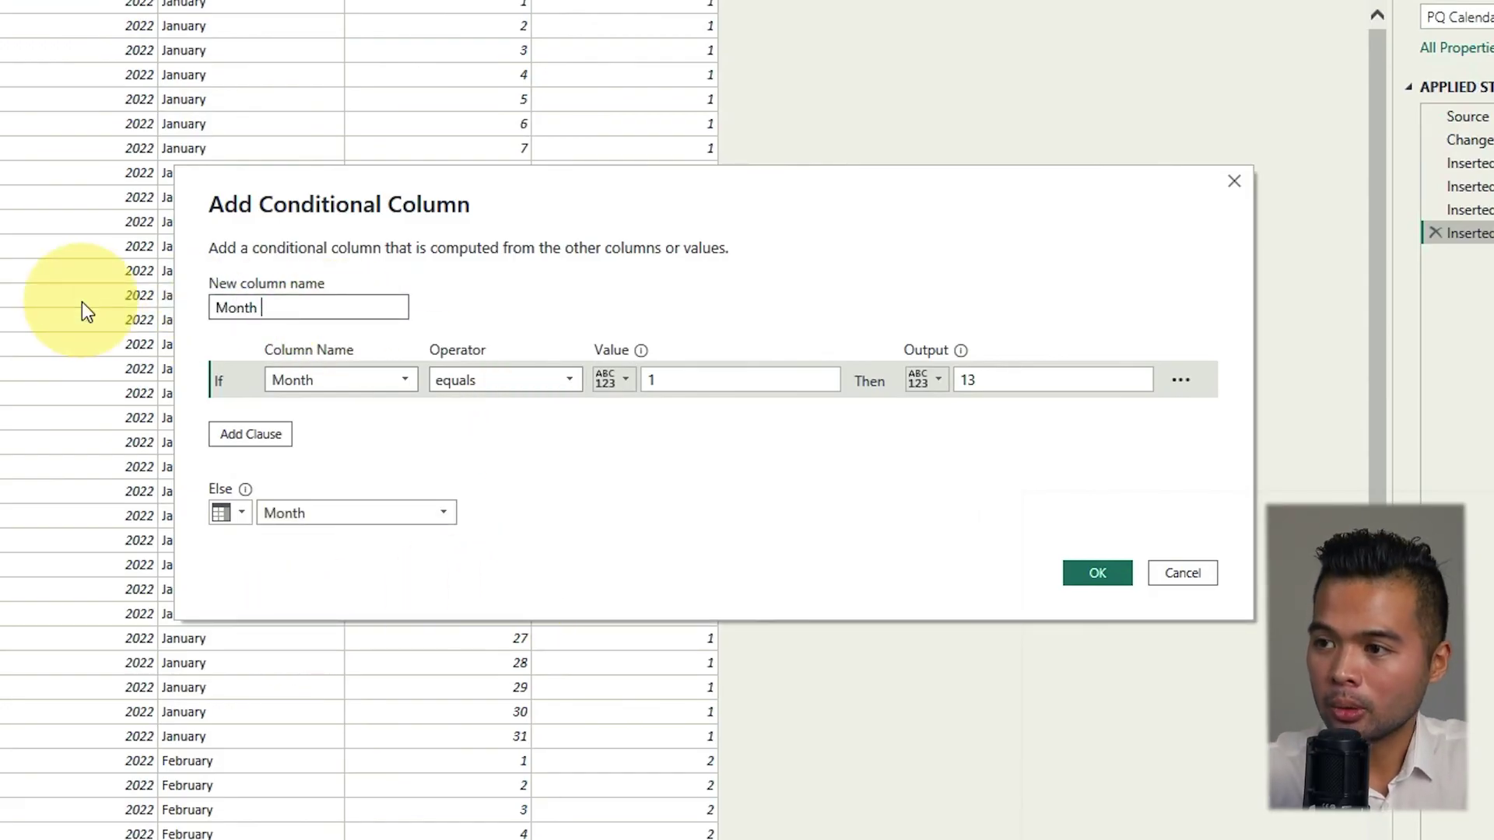
pyautogui.write('Ore')
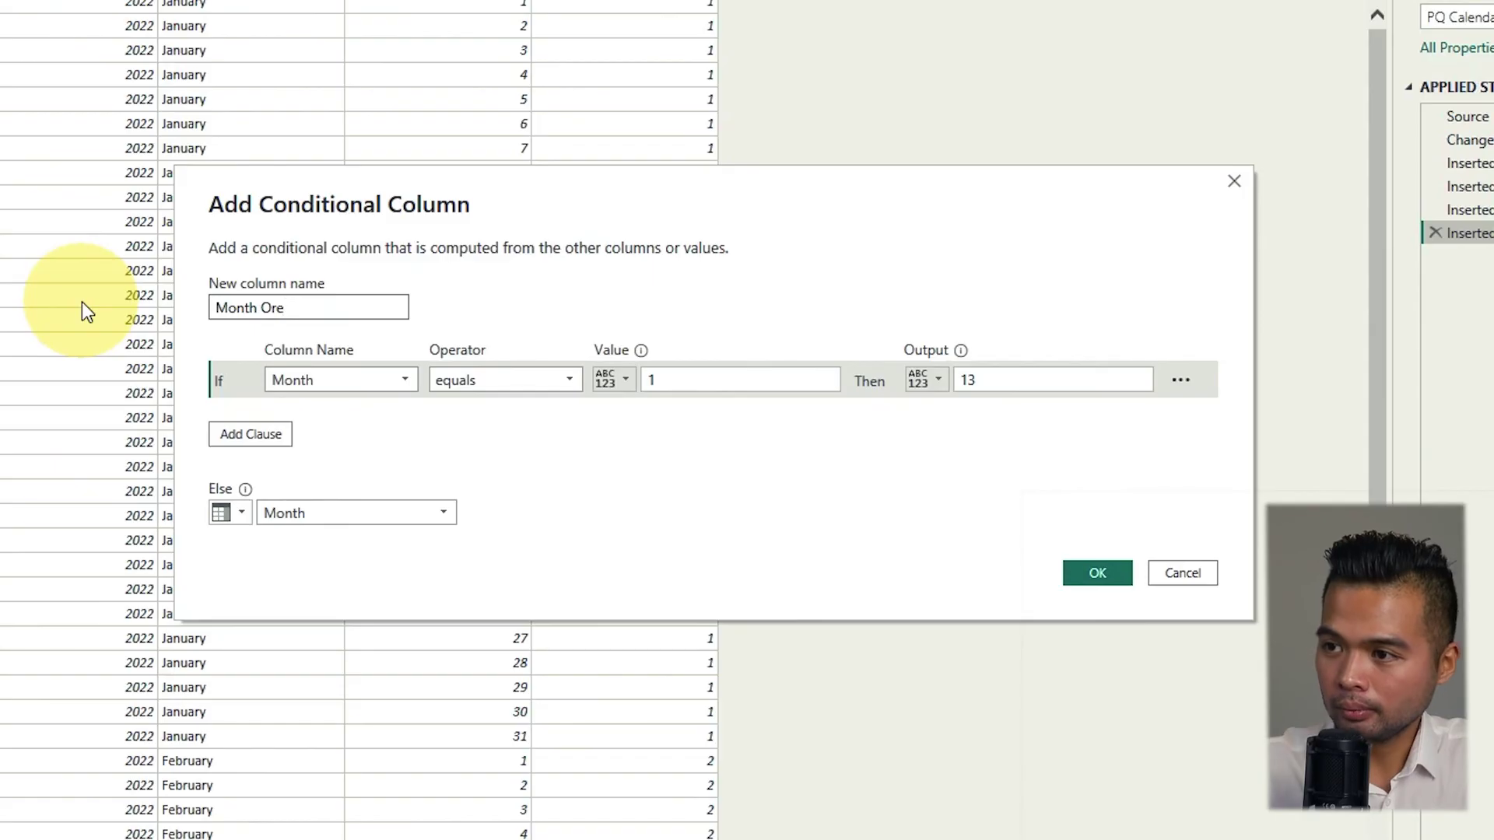
pyautogui.press('BackSpace')
pyautogui.write('der')
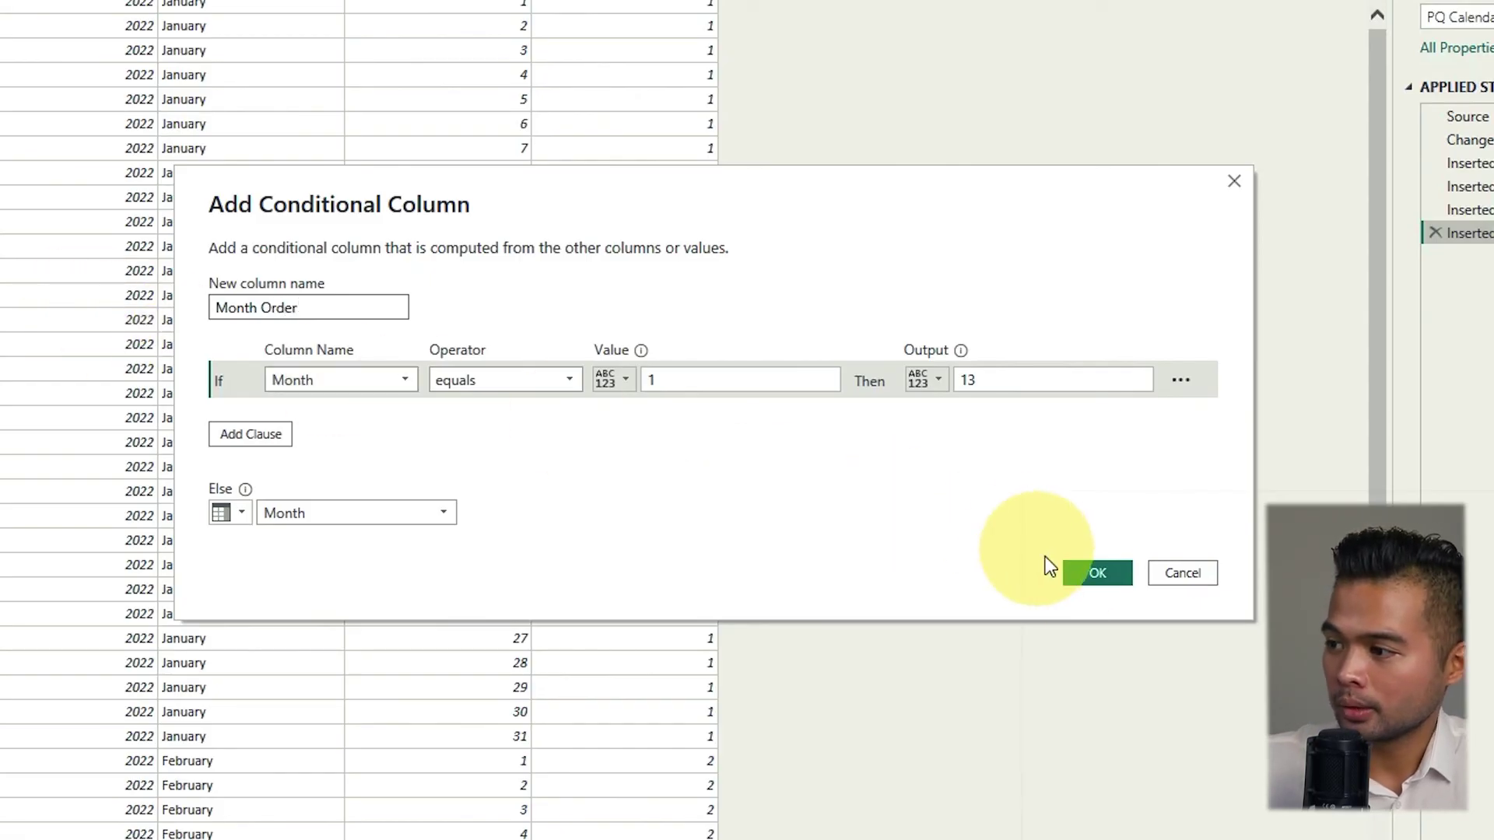
pyautogui.click(1078, 576)
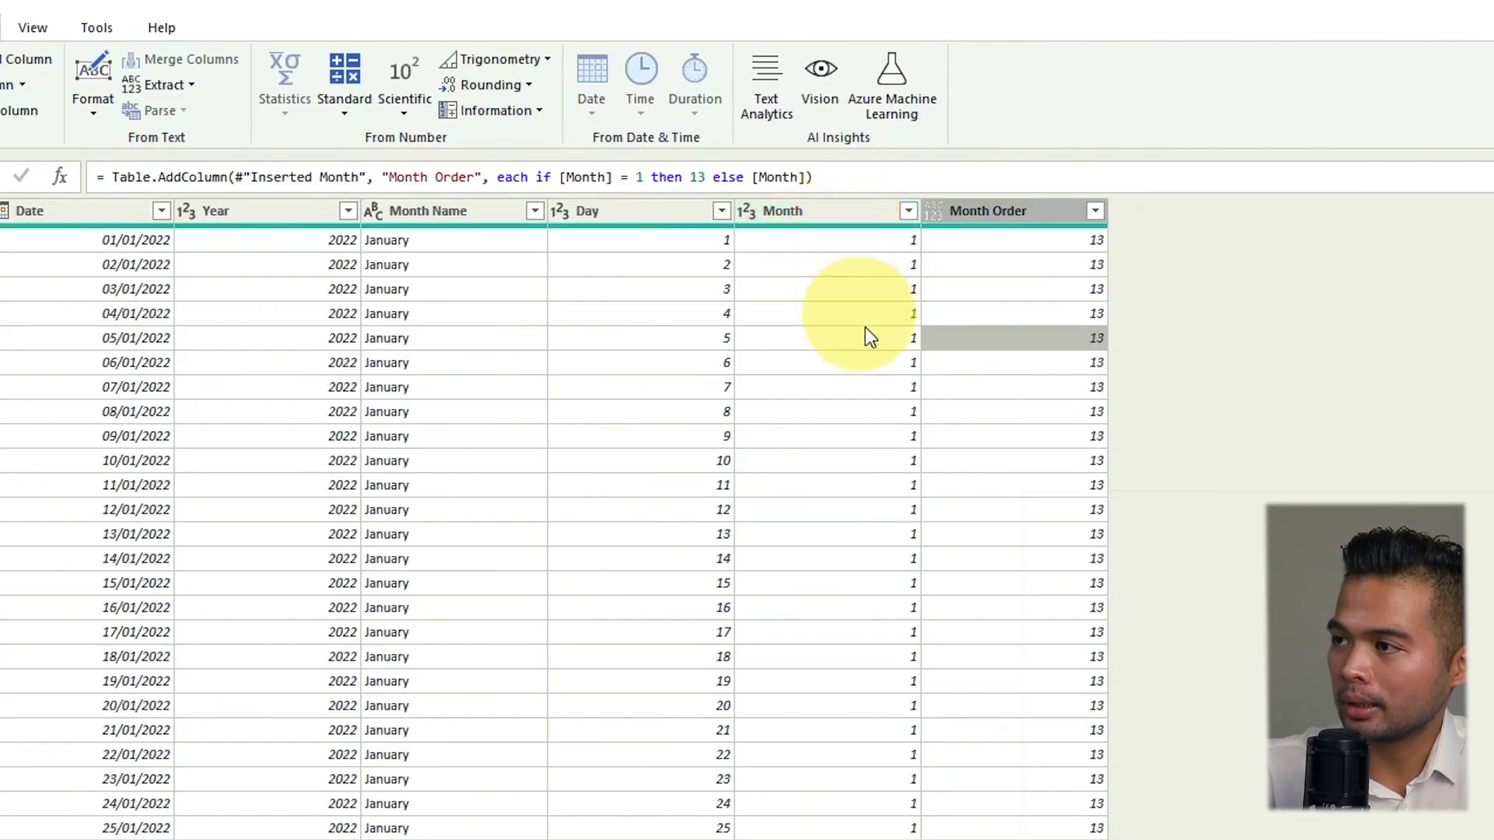
# Verify January shows 13, then set PQ Calendar's Month Order column type to Whole Number.
pyautogui.scroll(-5, 1023, 246)
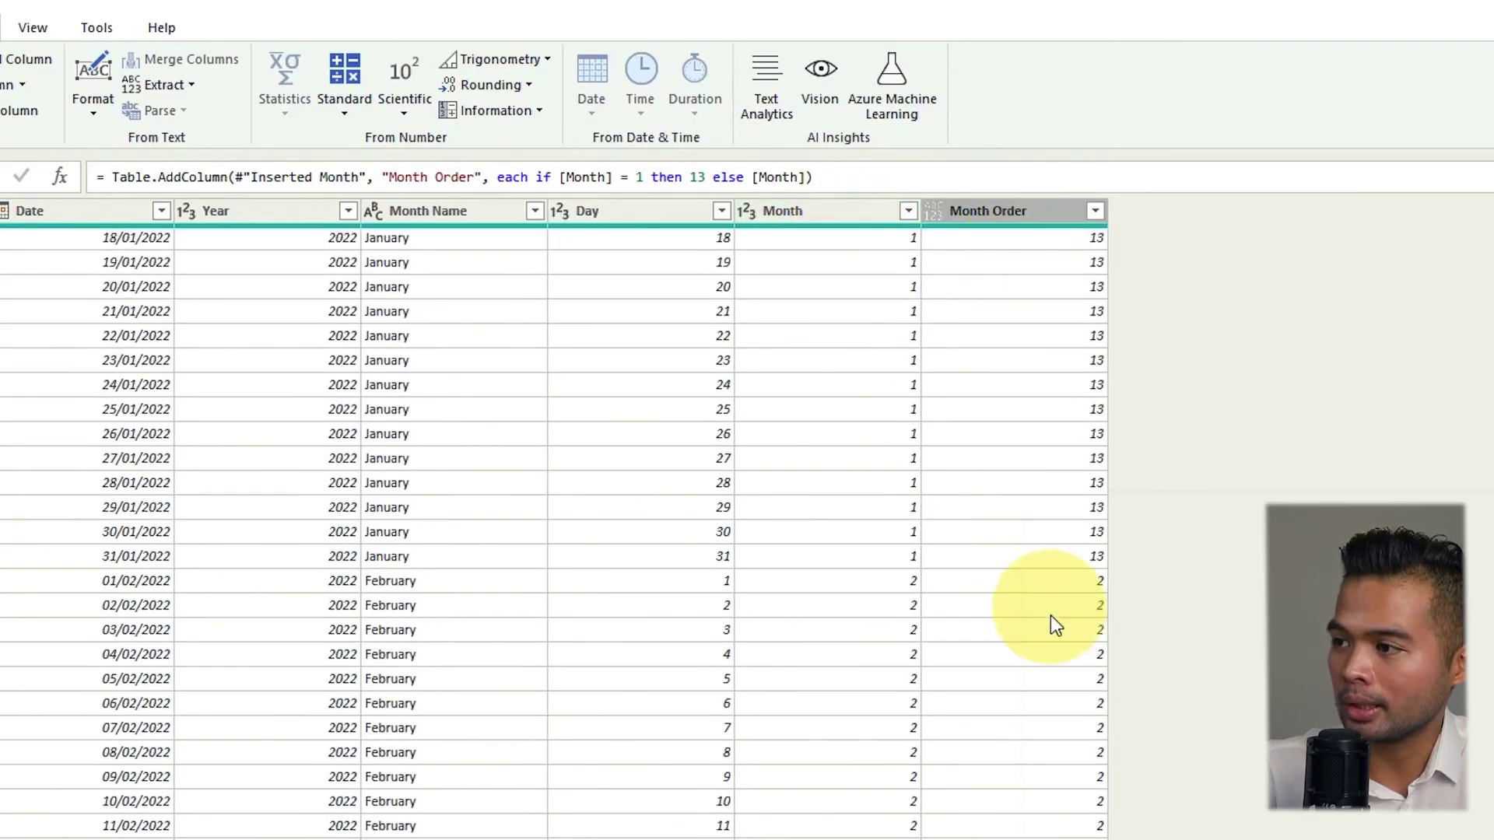
pyautogui.scroll(-8, 982, 570)
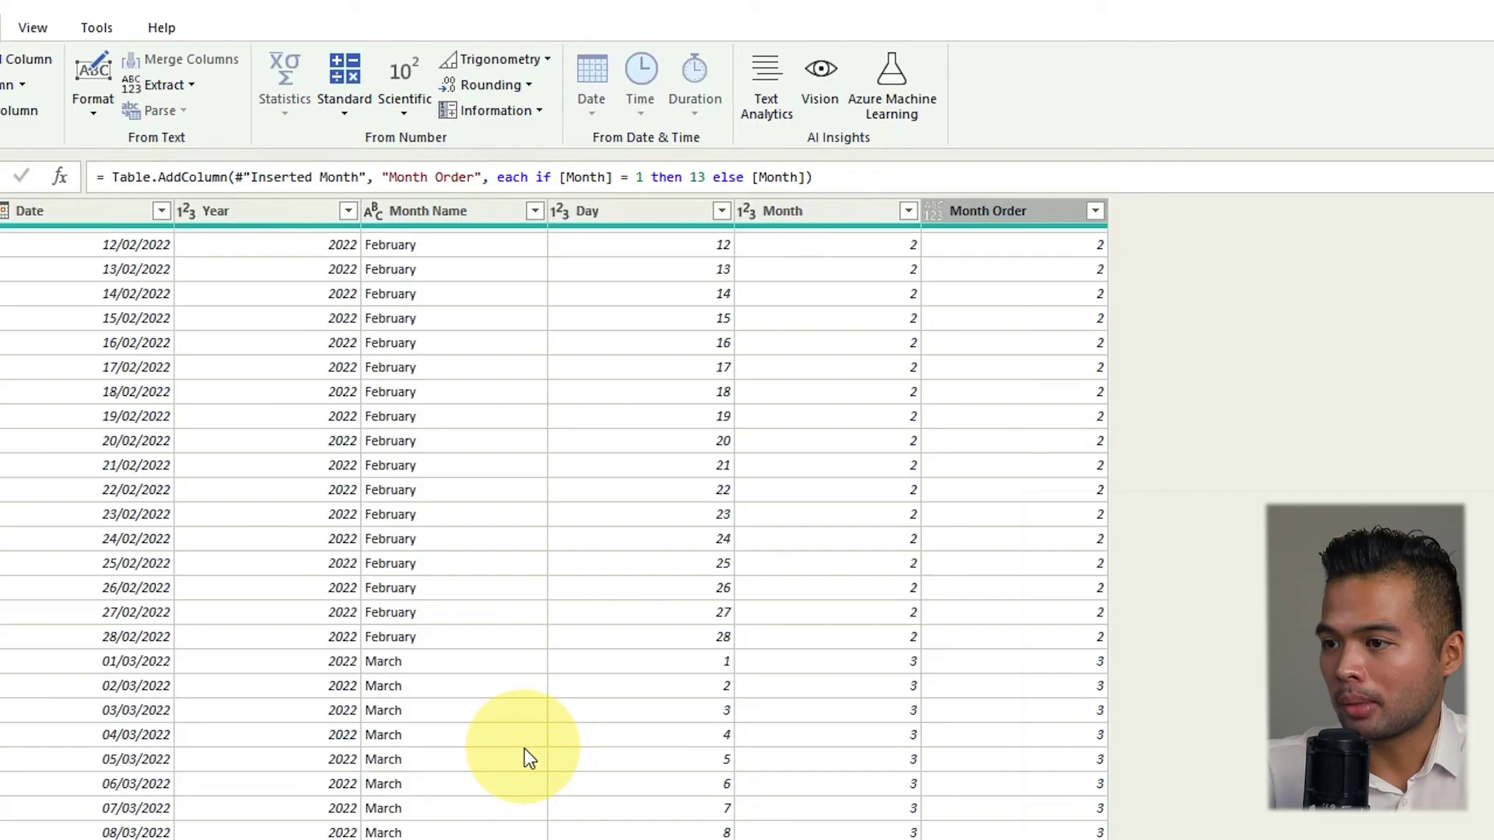
pyautogui.scroll(6, 962, 679)
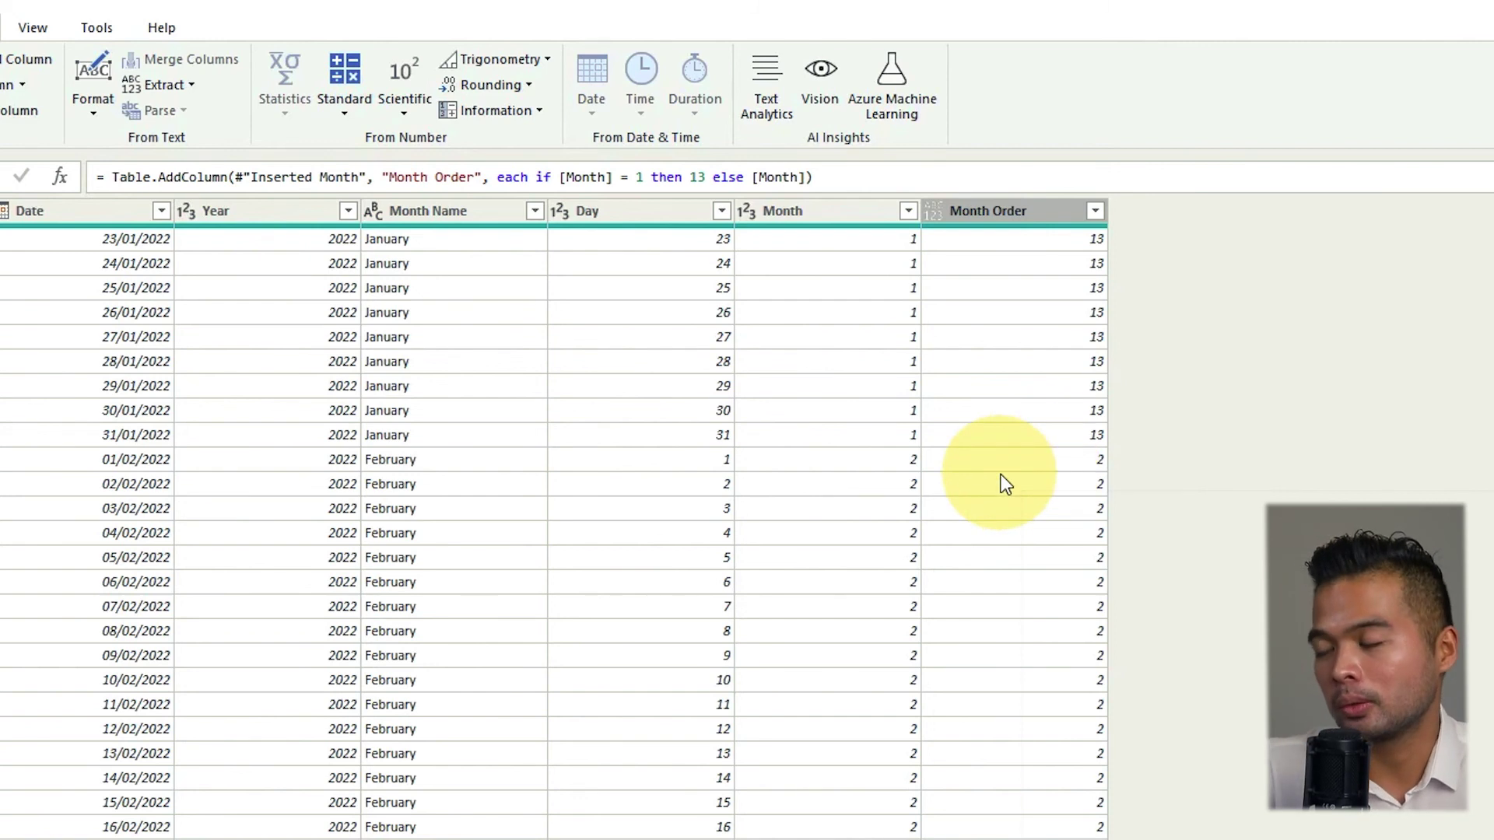
pyautogui.scroll(7, 1004, 482)
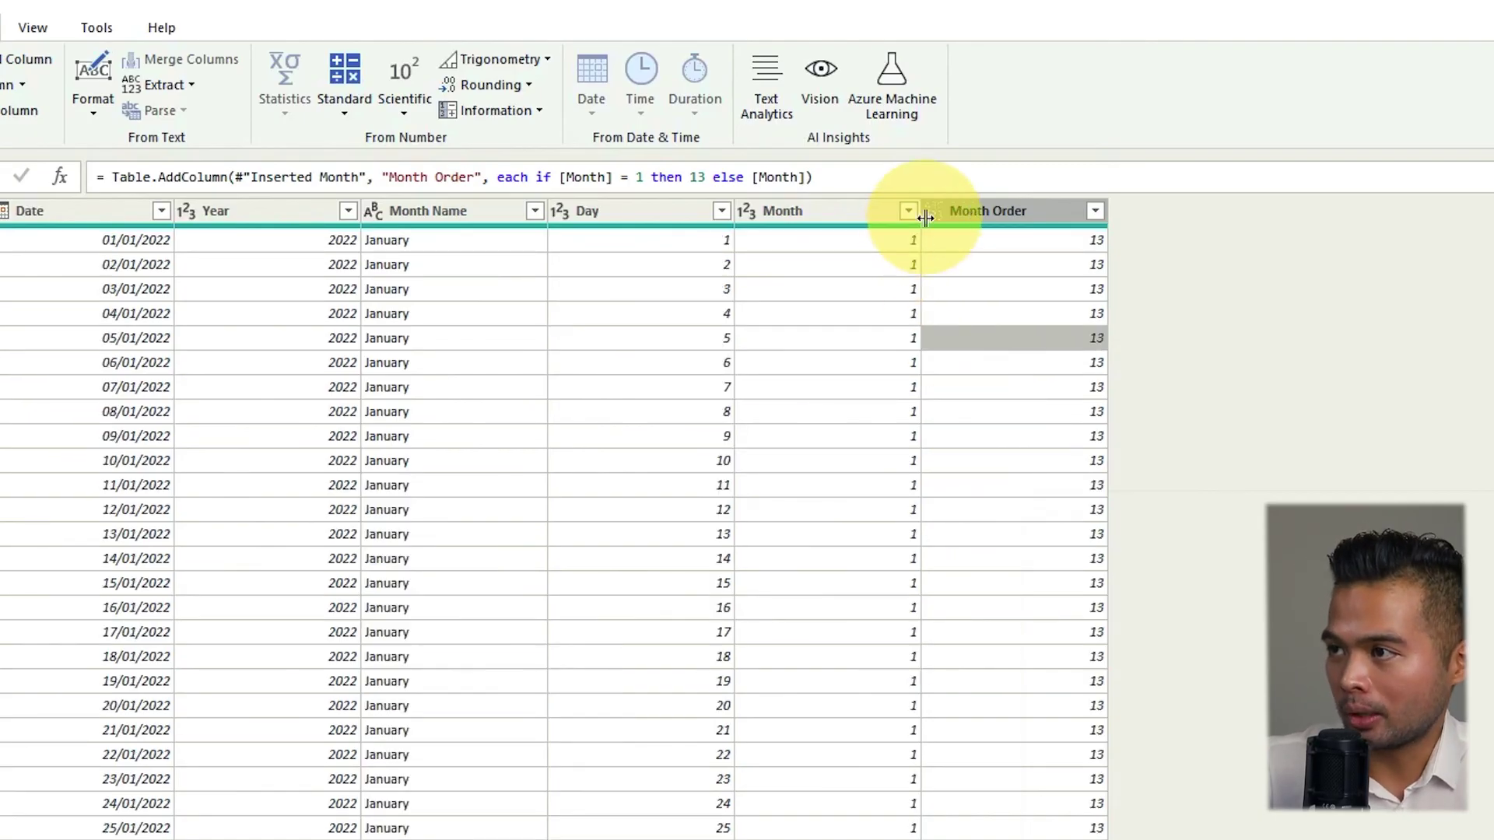
pyautogui.click(932, 211)
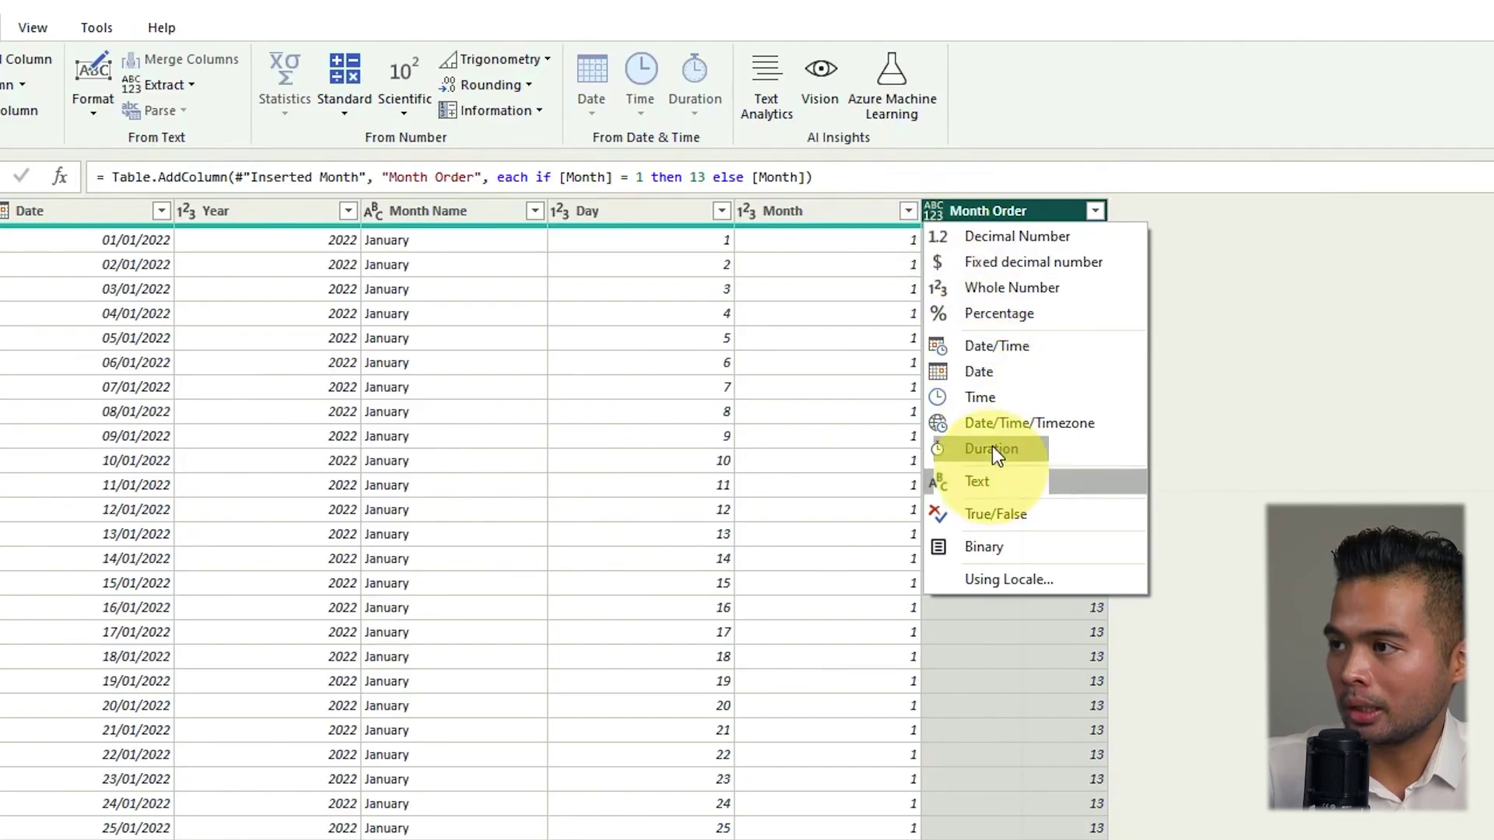
pyautogui.click(1013, 285)
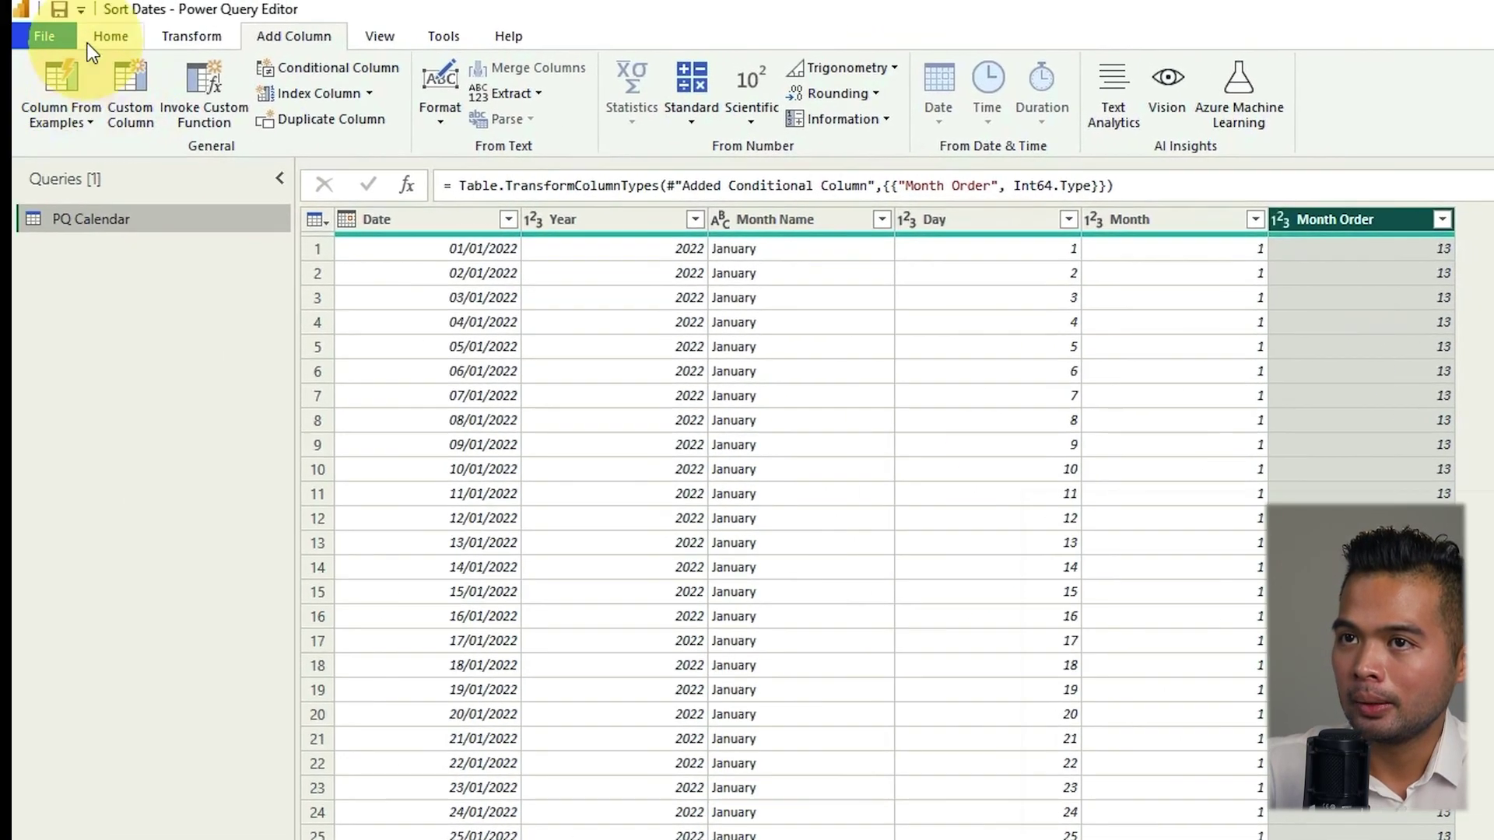
pyautogui.click(90, 41)
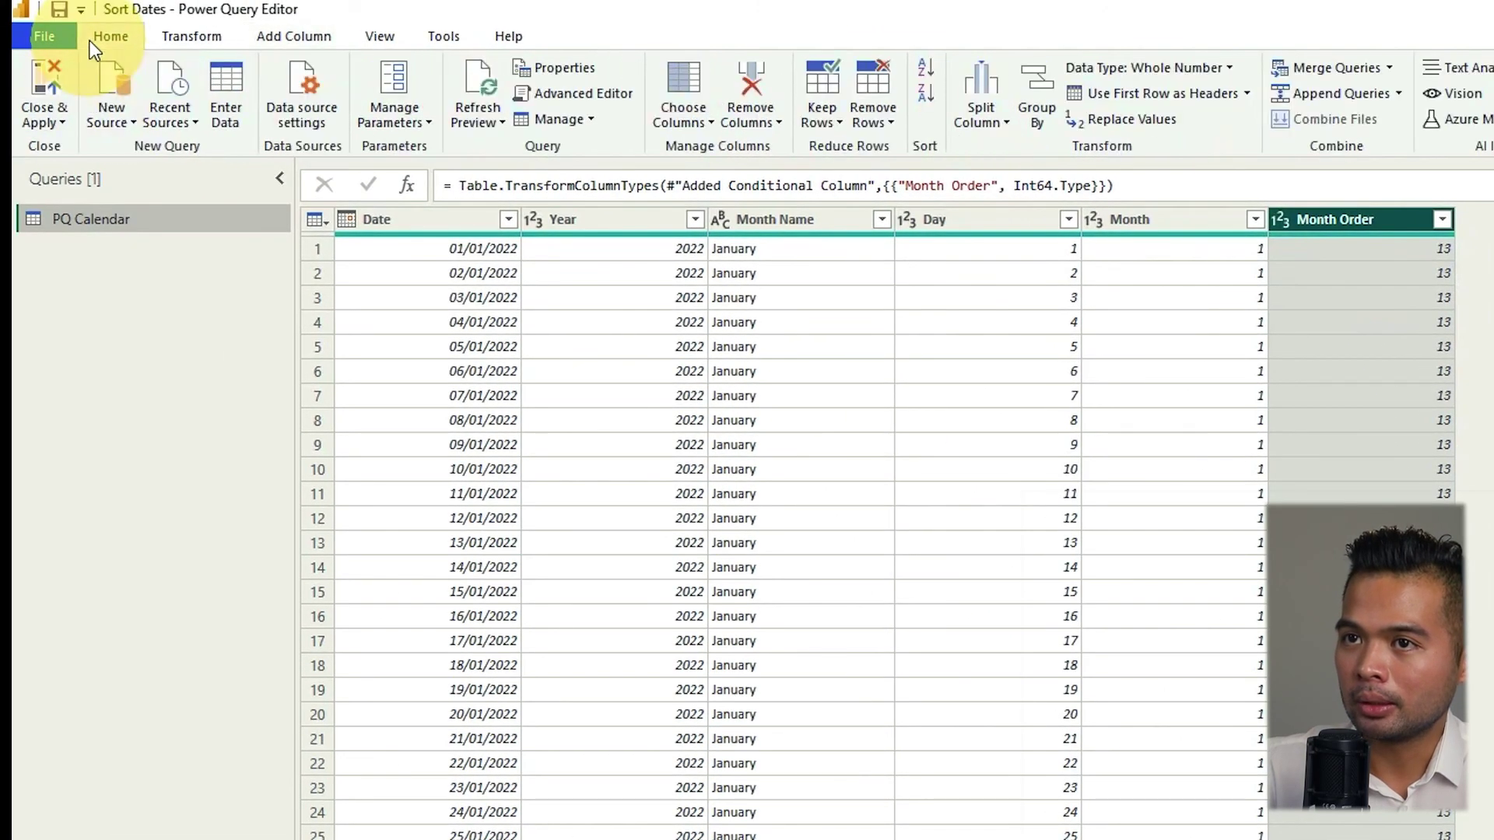
# Close & Apply the query changes and sort PQ Calendar's Month Name by Month Order.
pyautogui.click(45, 67)
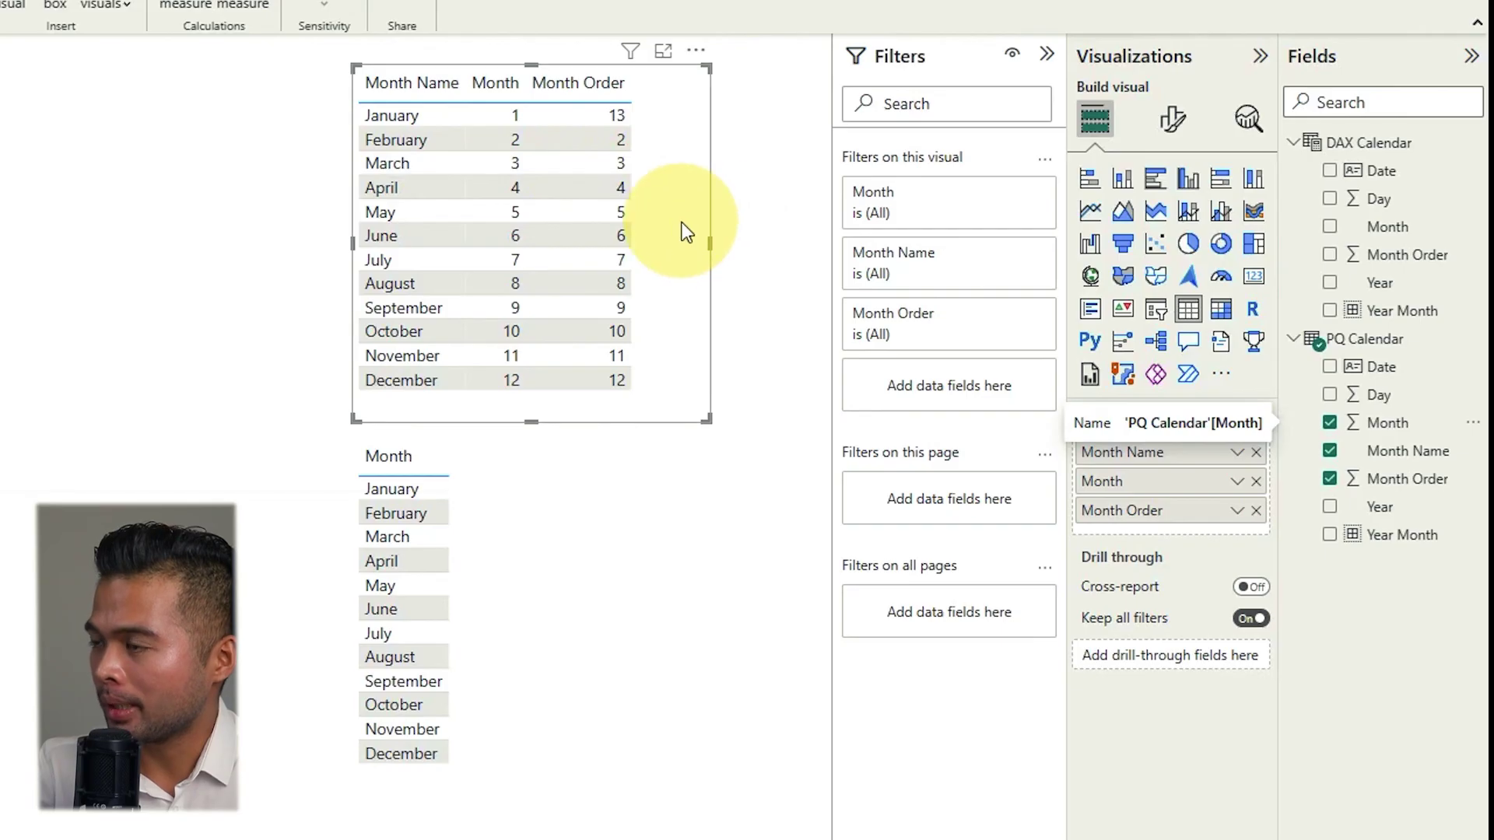
pyautogui.click(1421, 452)
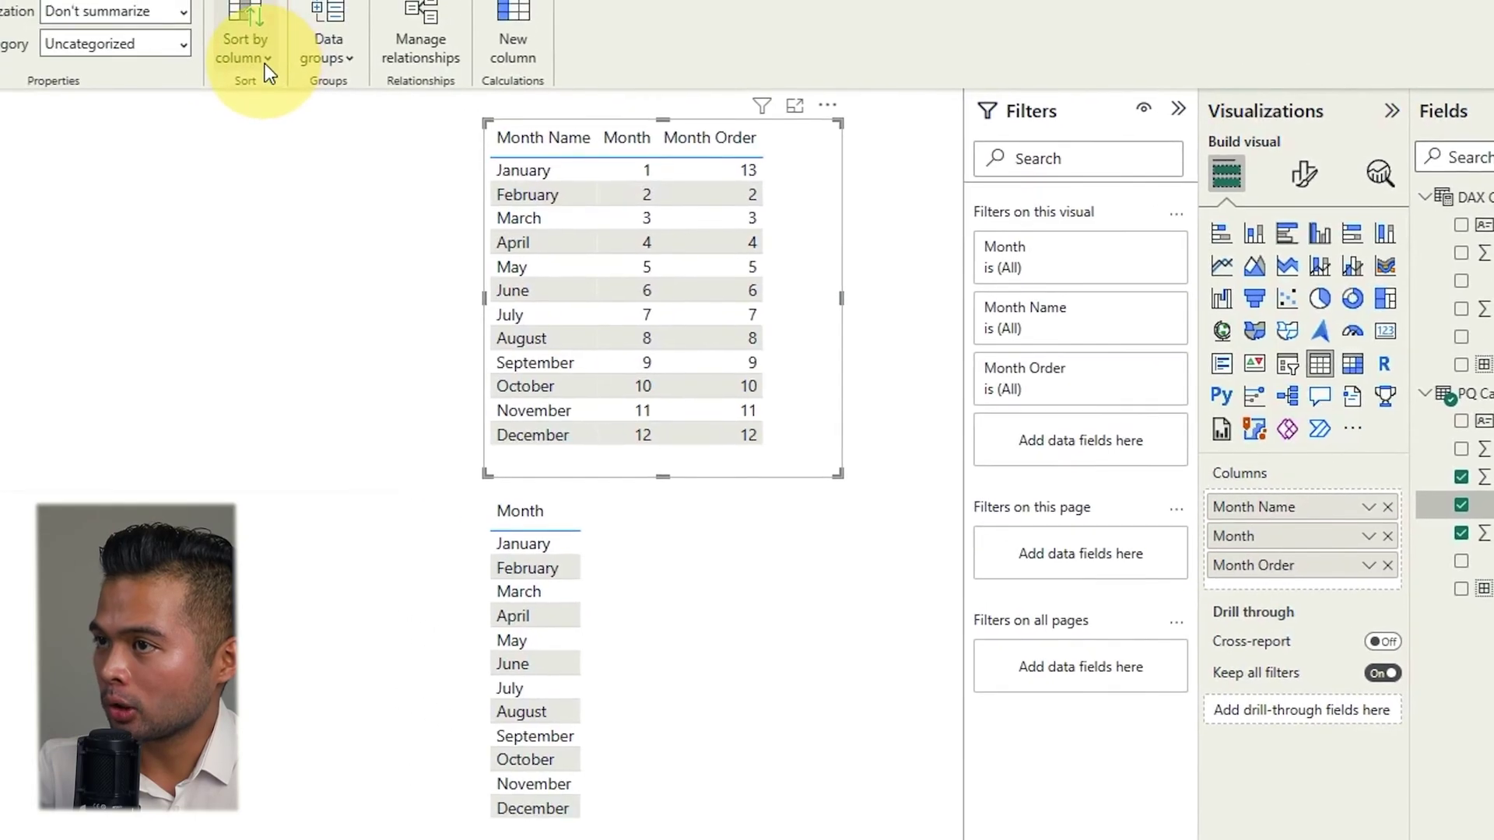
pyautogui.click(264, 63)
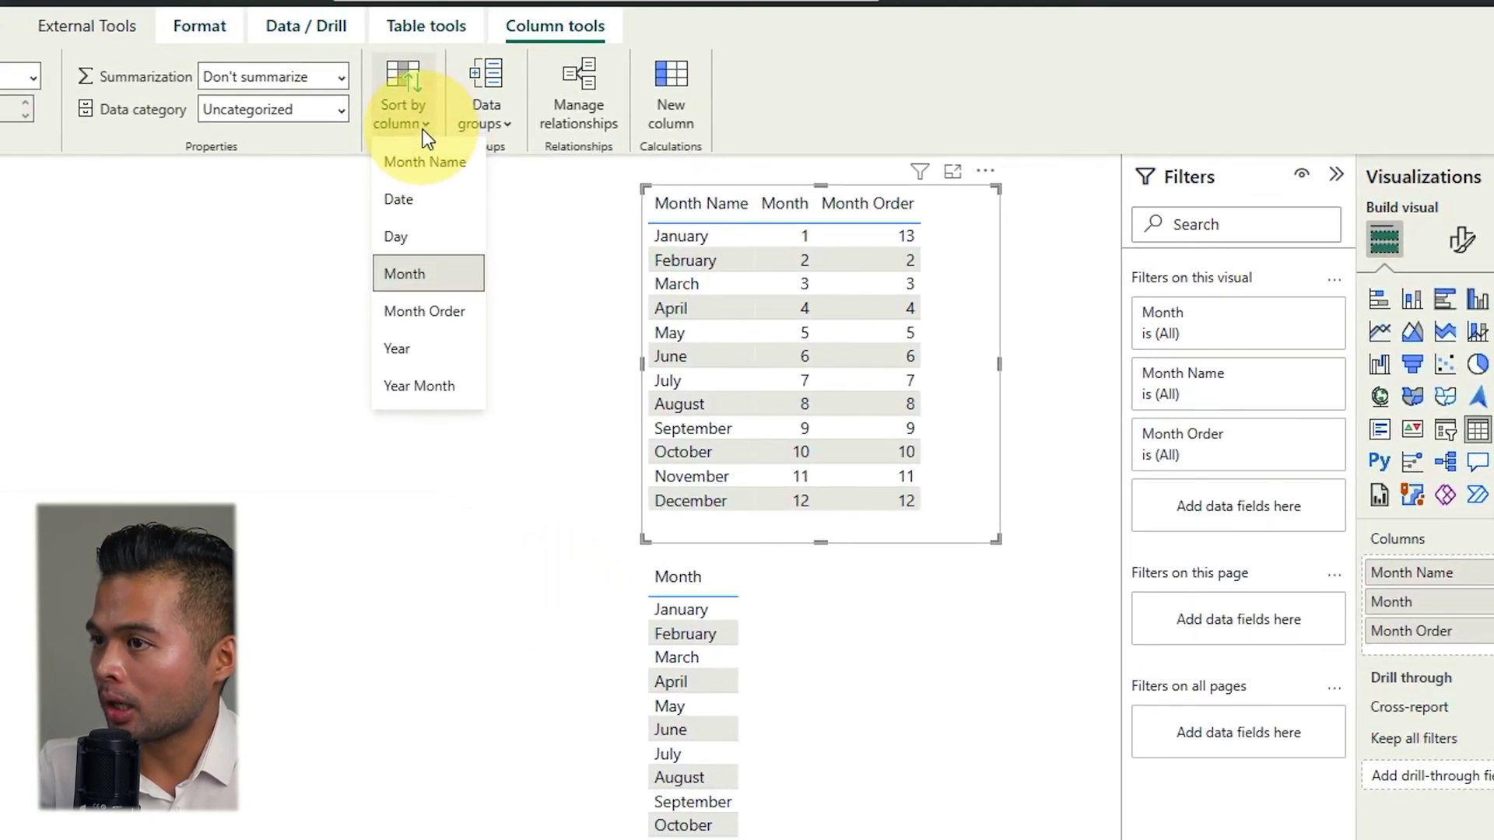
pyautogui.click(422, 310)
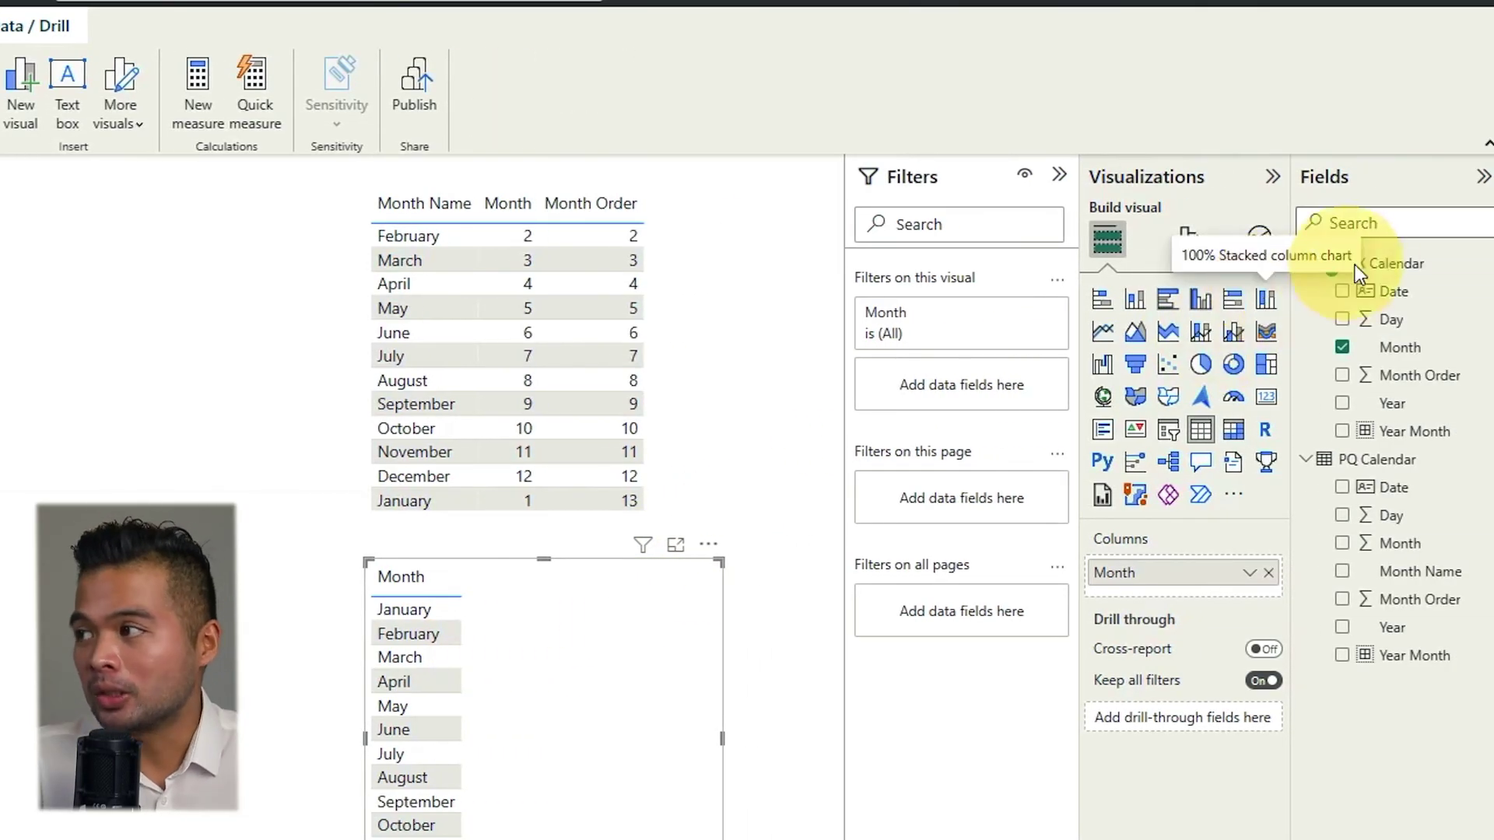
pyautogui.click(1386, 271)
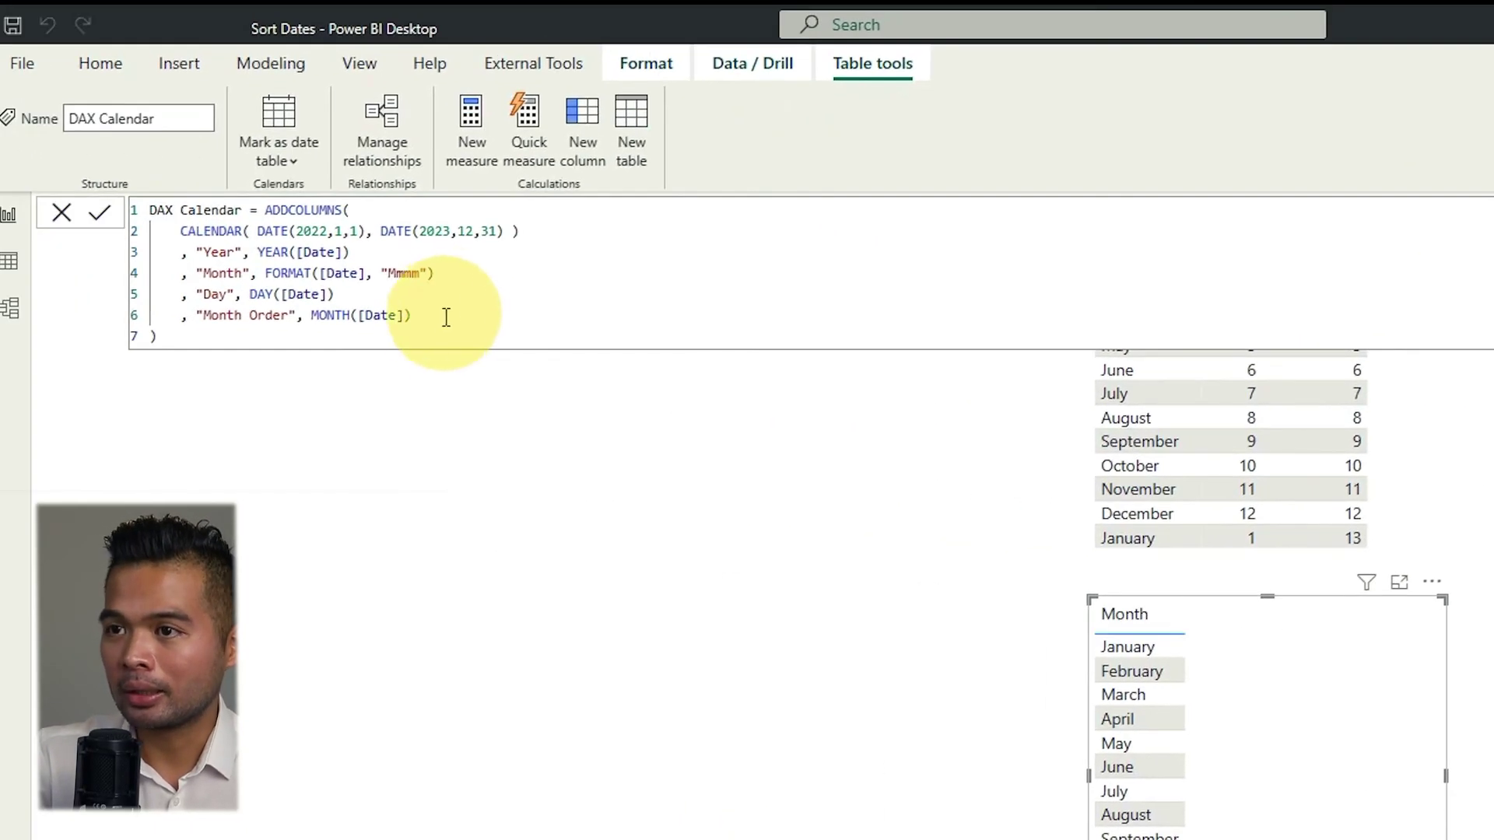
# Change DAX Calendar's Month Order formula to IF(MONTH([Date]) = 1, 13, MONTH([Date])) and accept.
pyautogui.moveTo(411, 315); pyautogui.dragTo(311, 316)
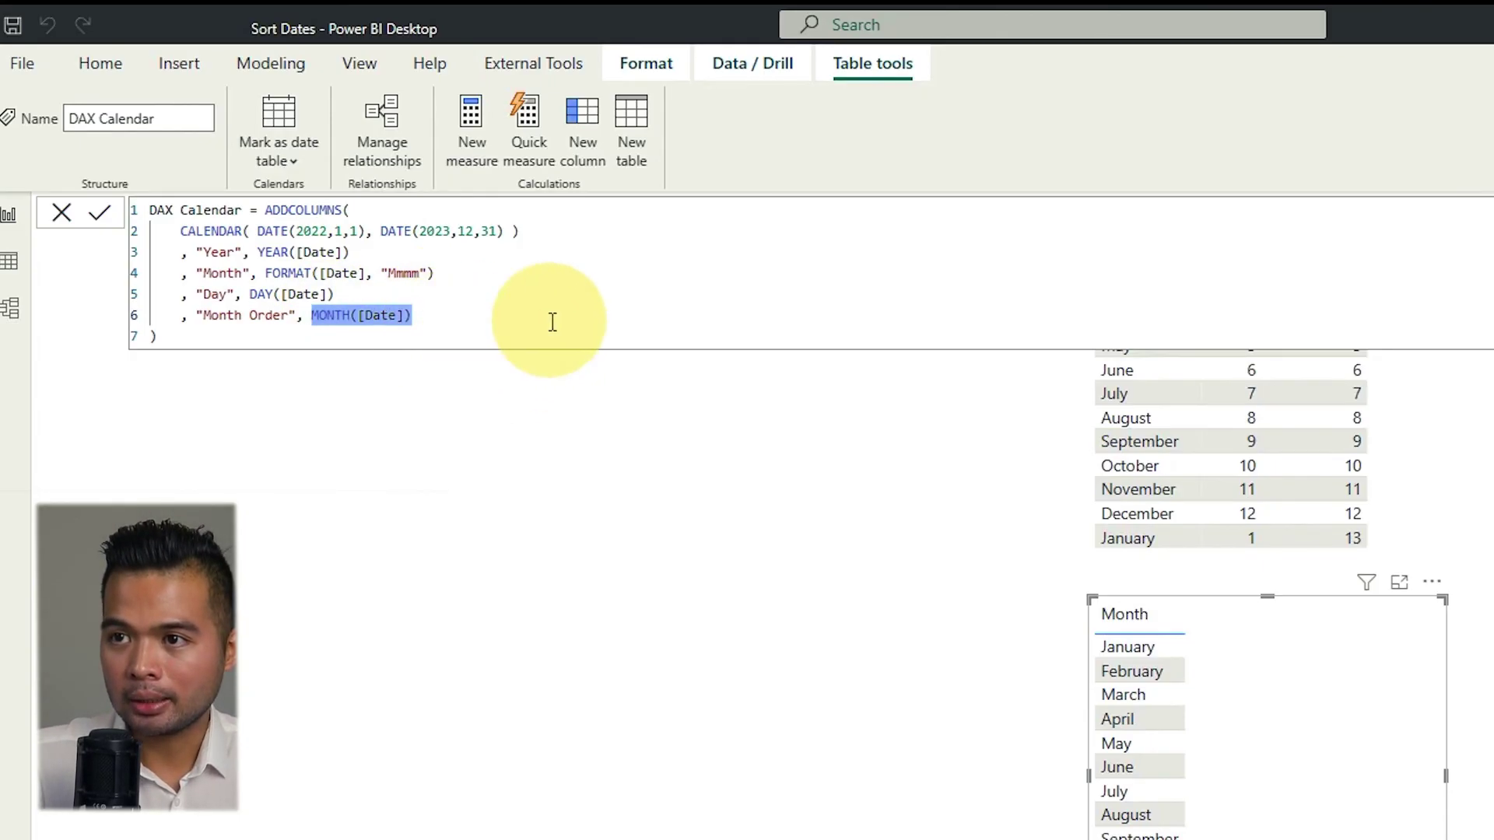
pyautogui.click(313, 316)
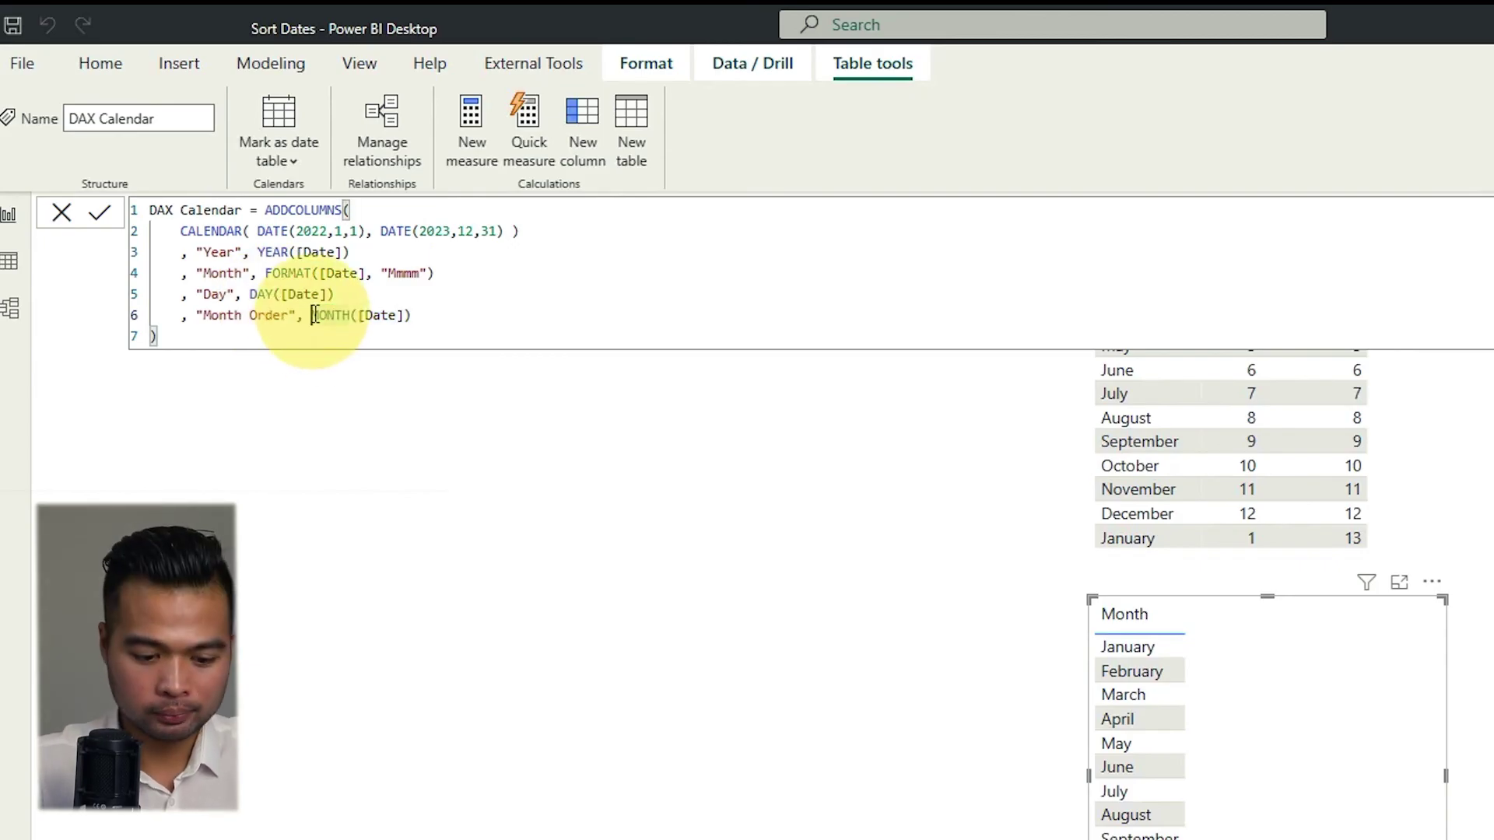
pyautogui.hotkey('shift', 'Right')
pyautogui.hotkey('shift', 'Right')
pyautogui.hotkey('shift', 'Right')
pyautogui.hotkey('shift', 'Right')
pyautogui.hotkey('shift', 'Right')
pyautogui.hotkey('shift', 'Right')
pyautogui.hotkey('shift', 'Right')
pyautogui.hotkey('shift', 'Right')
pyautogui.hotkey('shift', 'Right')
pyautogui.hotkey('shift', 'Right')
pyautogui.hotkey('shift', 'Right')
pyautogui.hotkey('shift', 'Right')
pyautogui.hotkey('shift', 'Right')
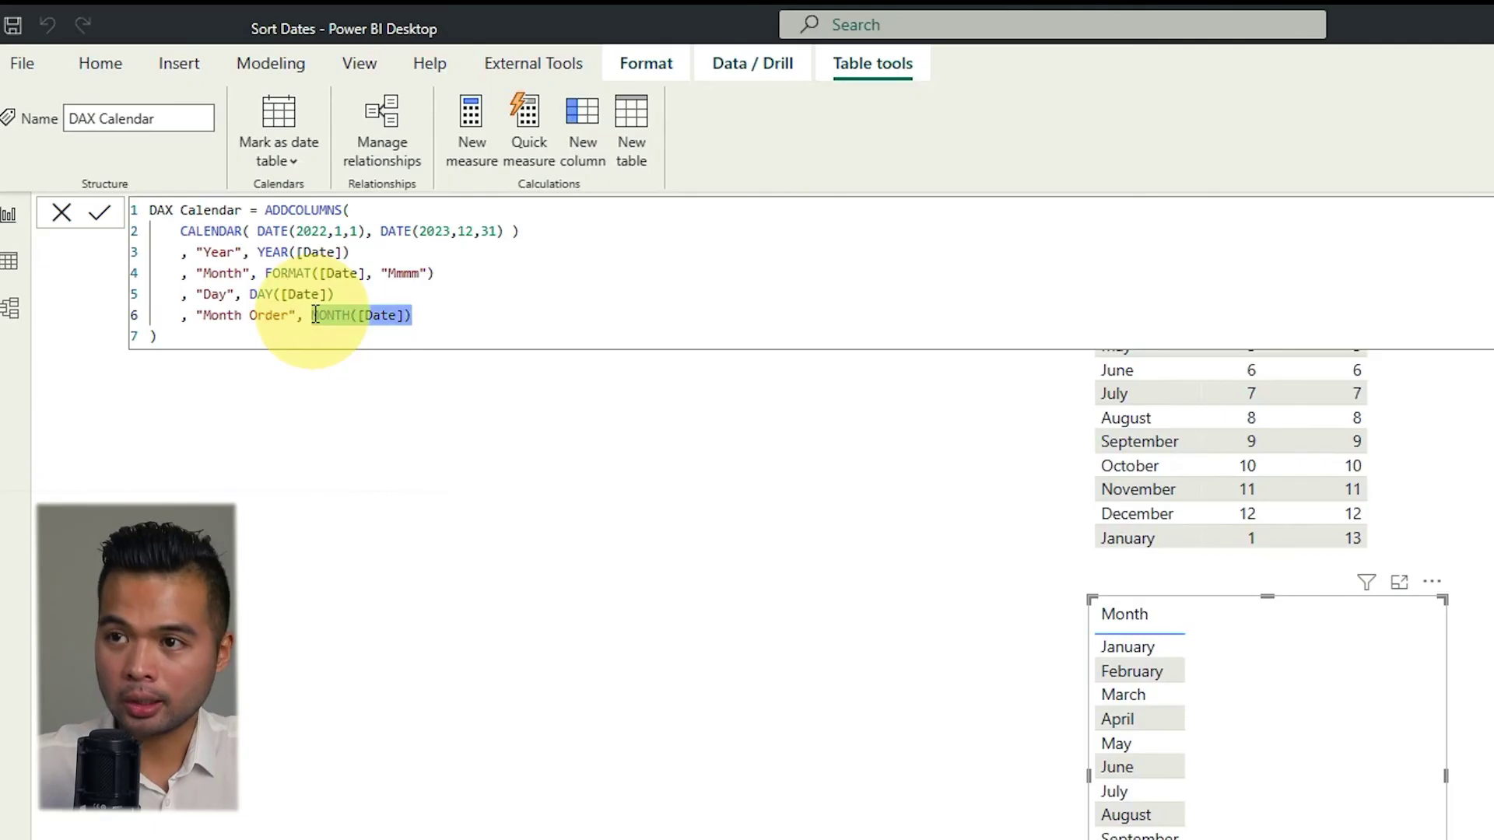
pyautogui.click(294, 336)
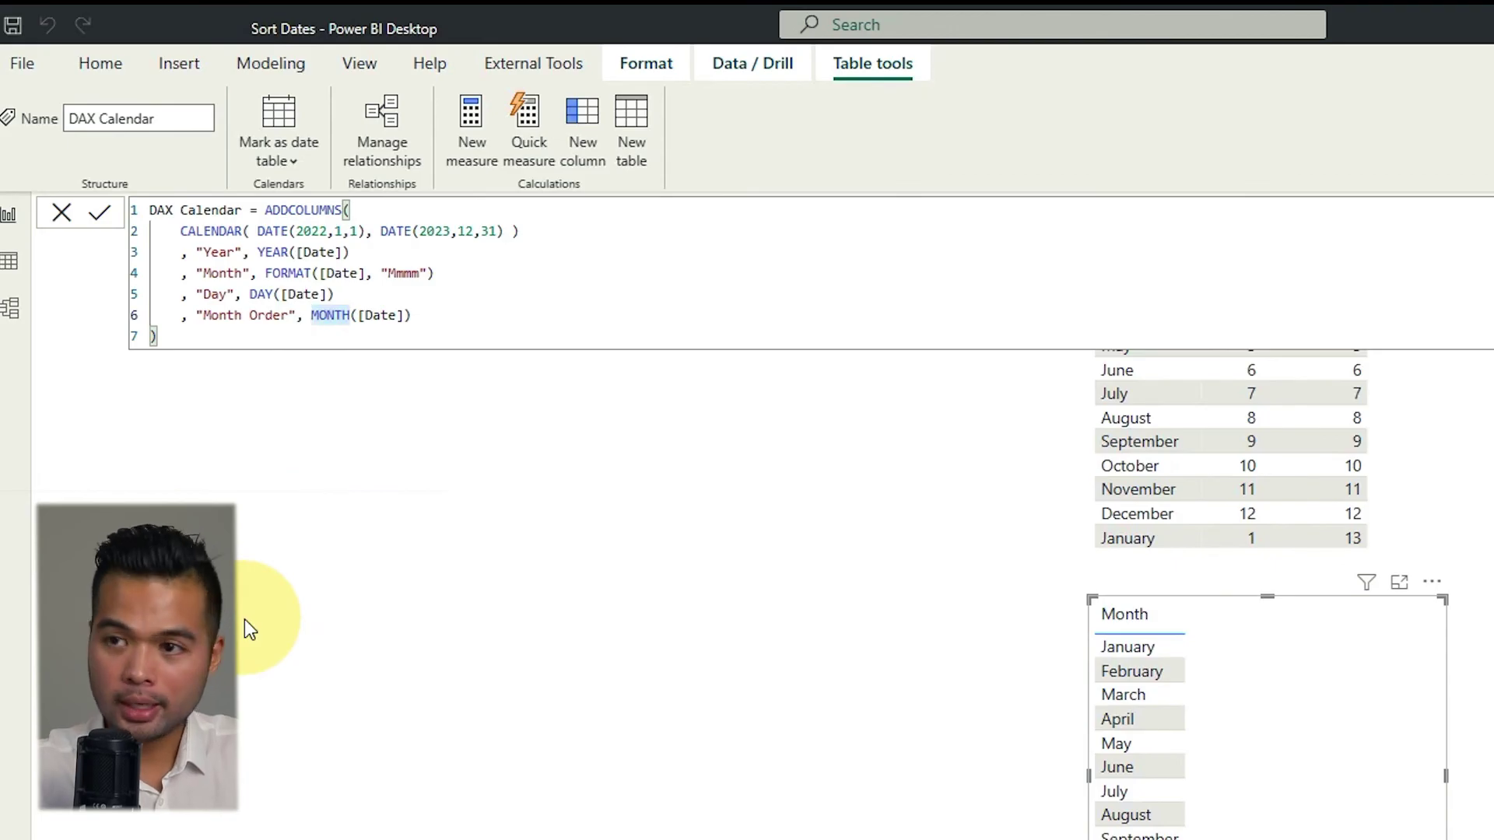
pyautogui.write('IF(')
pyautogui.press('Right')
pyautogui.press('Right')
pyautogui.press('Right')
pyautogui.press('Right')
pyautogui.press('Right')
pyautogui.press('Right')
pyautogui.press('Right')
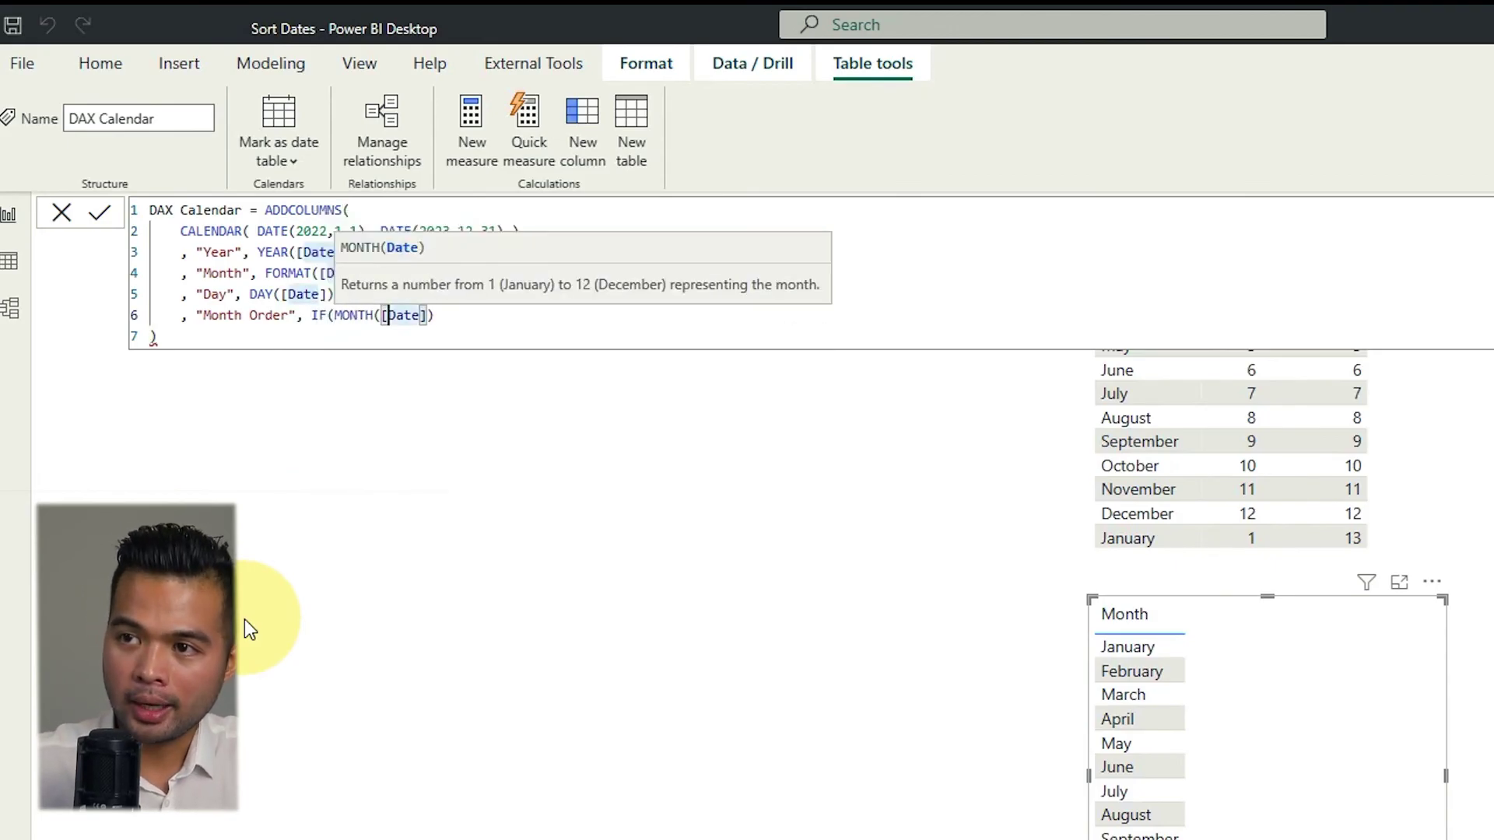
pyautogui.press('Right')
pyautogui.press('Right')
pyautogui.press('Right')
pyautogui.press('Right')
pyautogui.press('Right')
pyautogui.press('Right')
pyautogui.write('= 1, ')
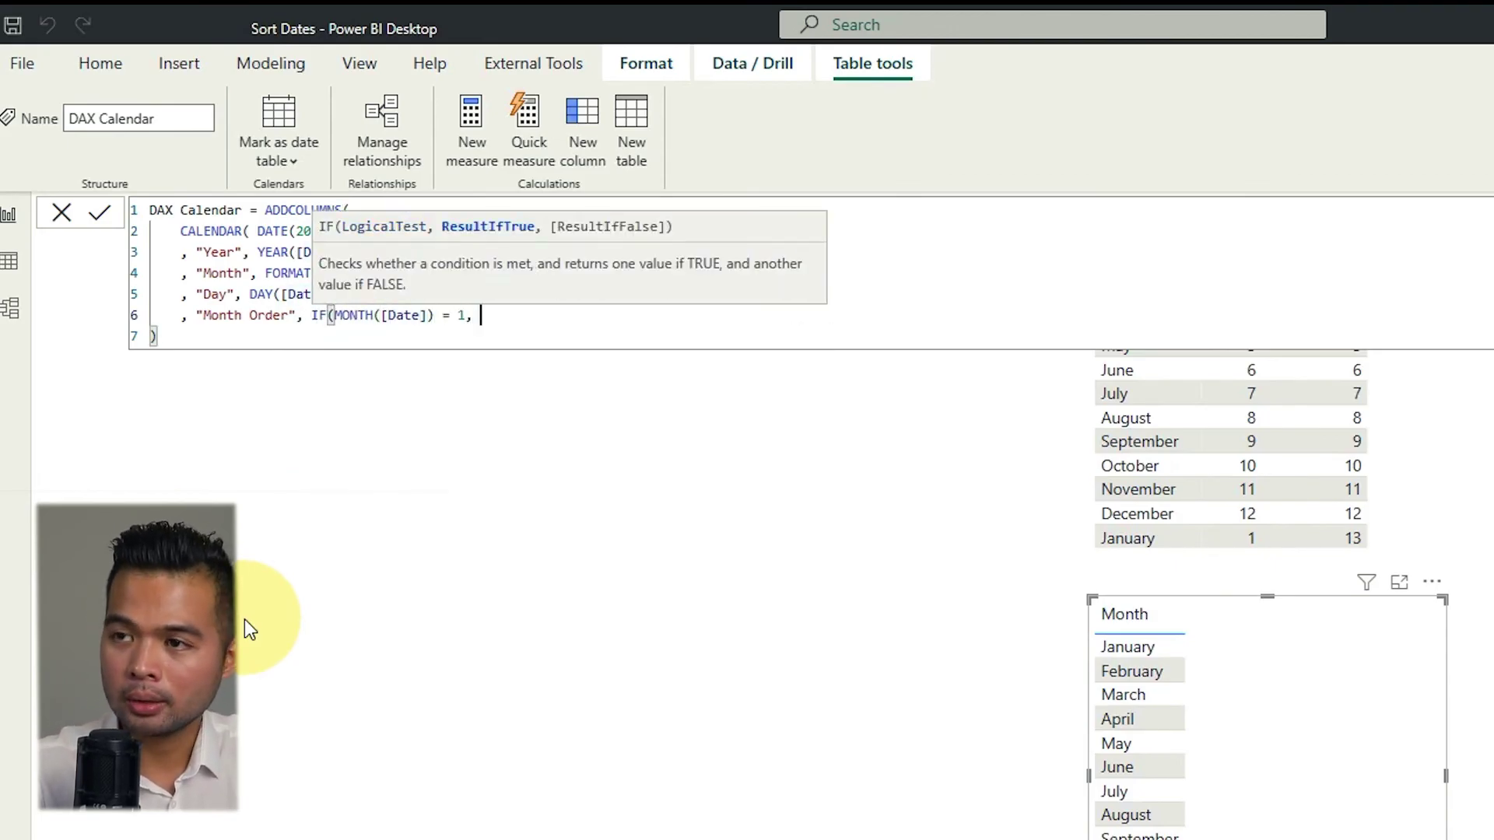
pyautogui.write('13, MONTH([Date])')
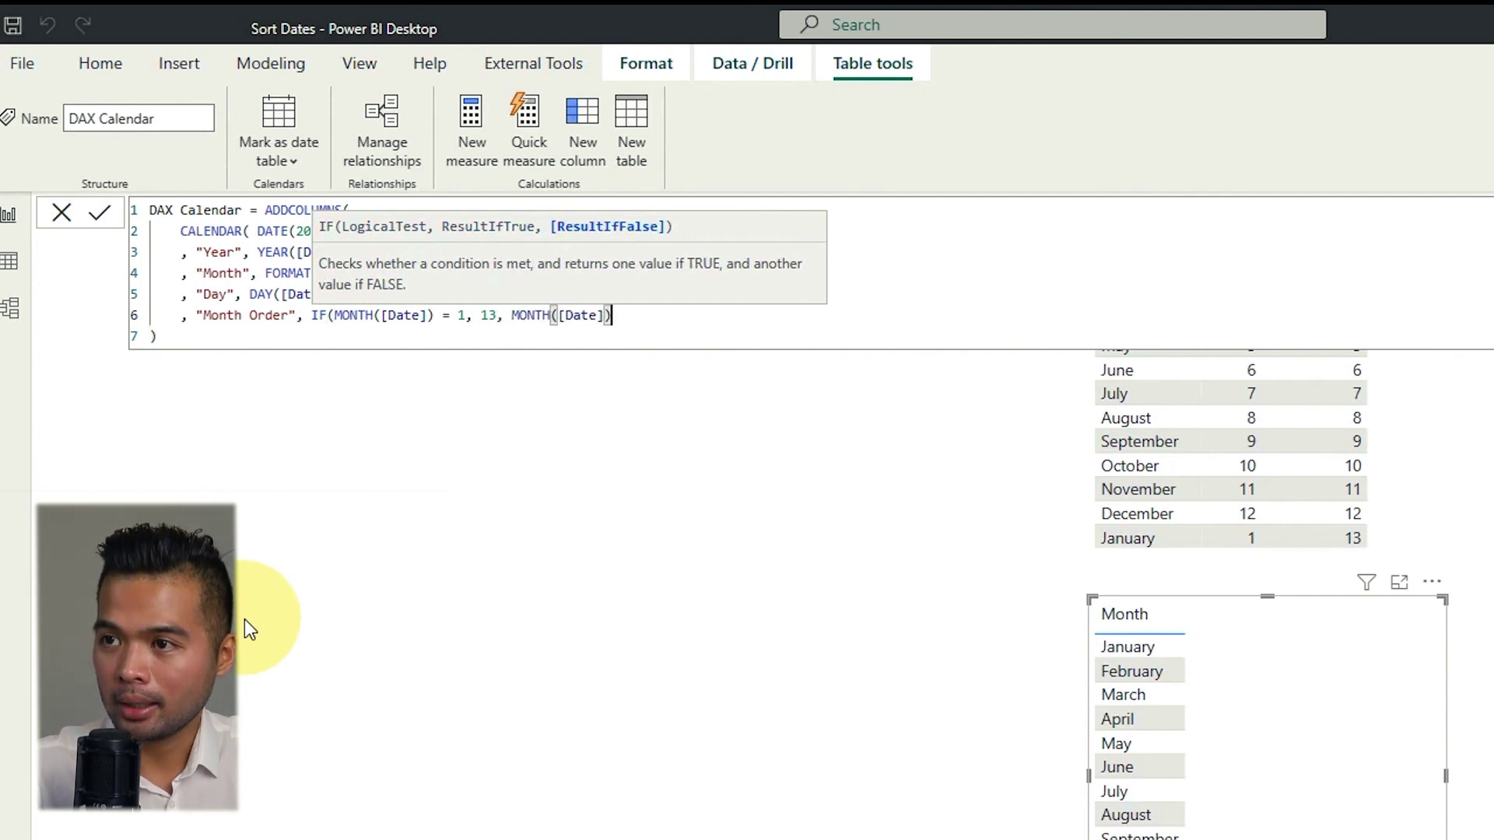
pyautogui.write(')')
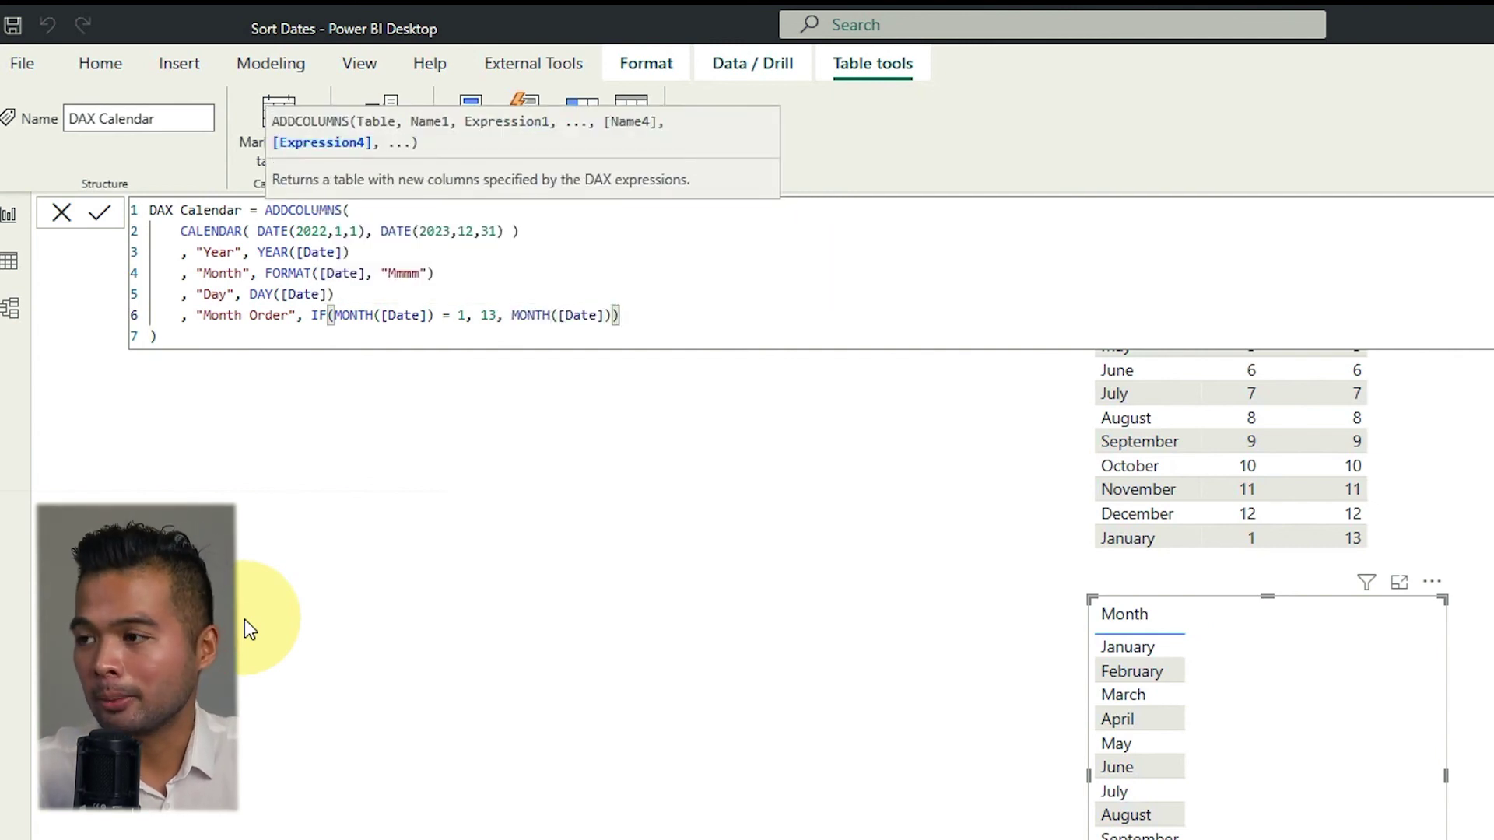
pyautogui.press('Return')
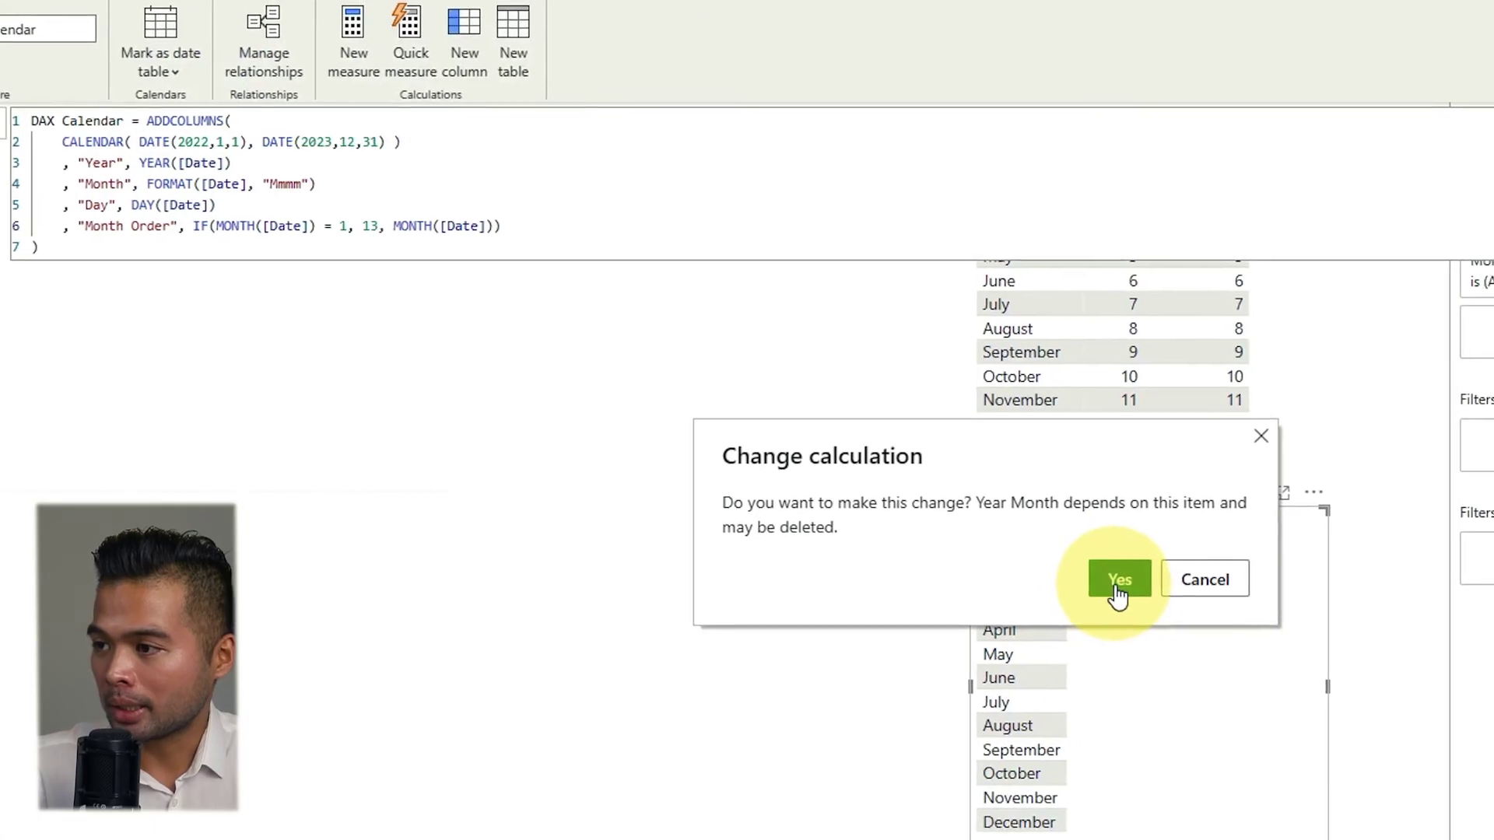
pyautogui.click(1118, 587)
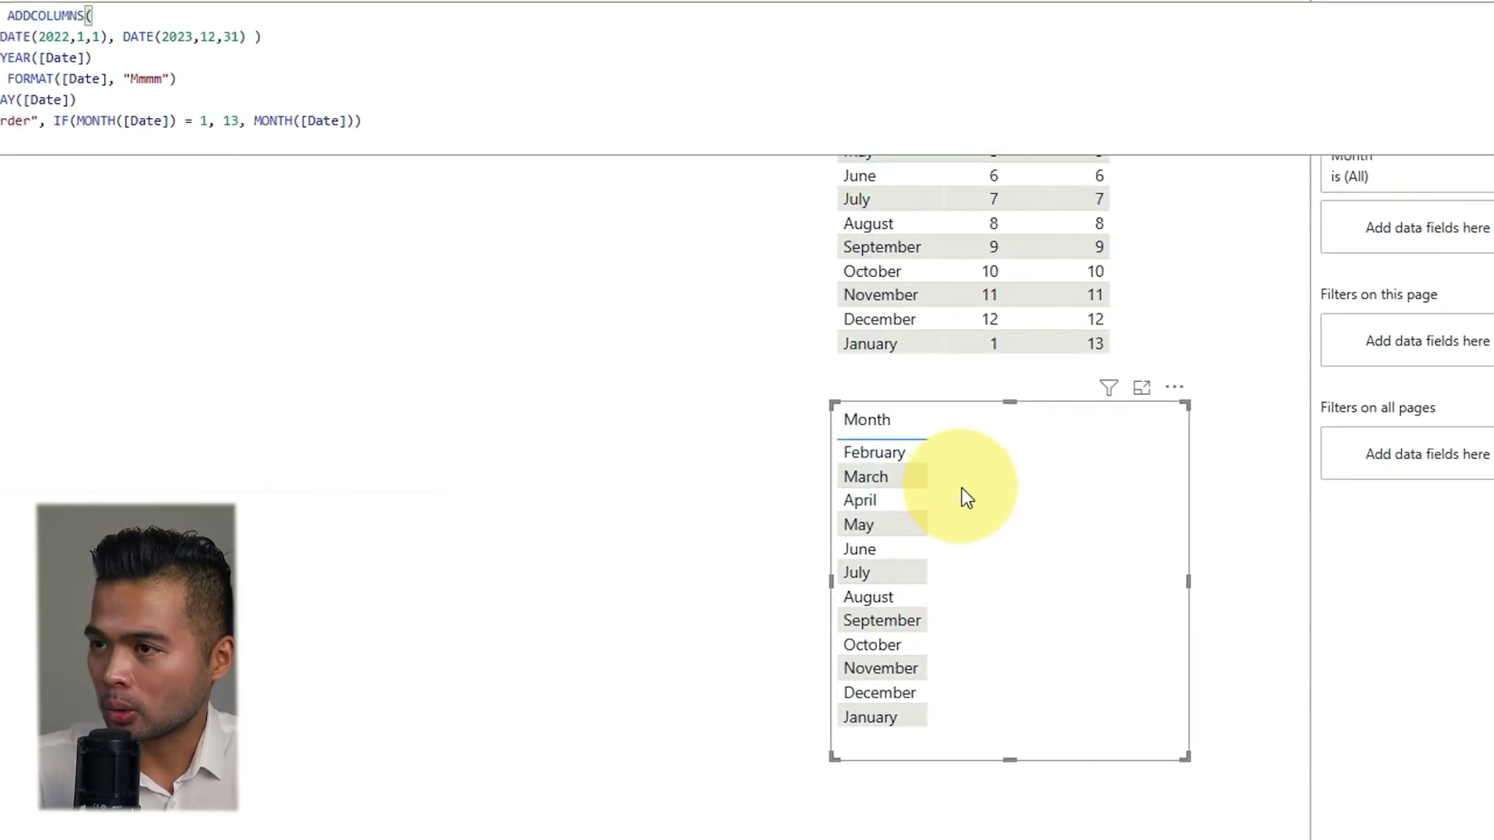